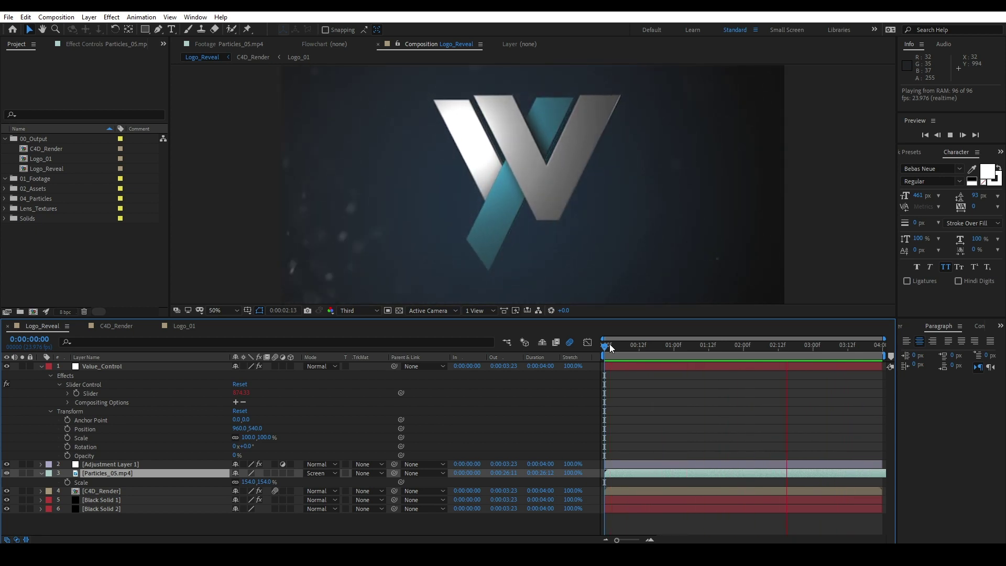
Stop the Logo_Reveal RAM preview so the particle-lit W logo rests on its first frame.
{"action": "key", "text": "space"}
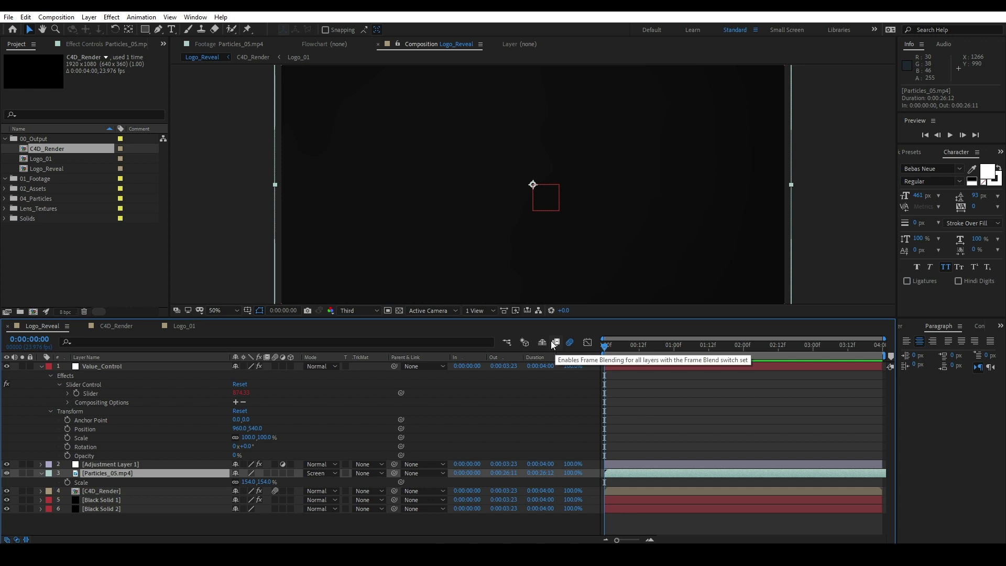
Scrub partway into Logo_Reveal, then replay the W logo fly-in from its first frame.
{"action": "left_click_drag", "start_coordinate": [618, 347], "coordinate": [706, 337]}
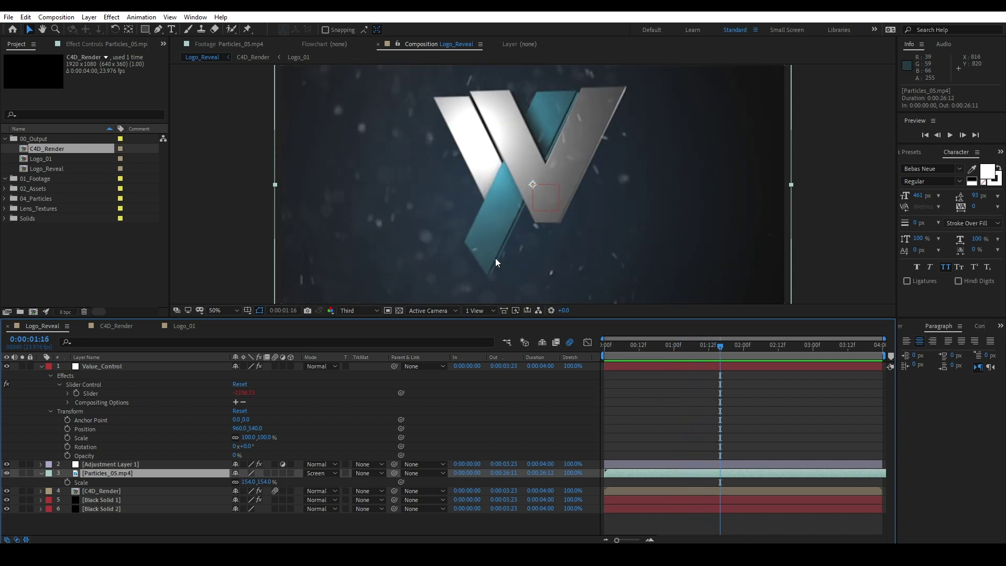
{"action": "left_click", "coordinate": [609, 344]}
{"action": "key", "text": "space"}
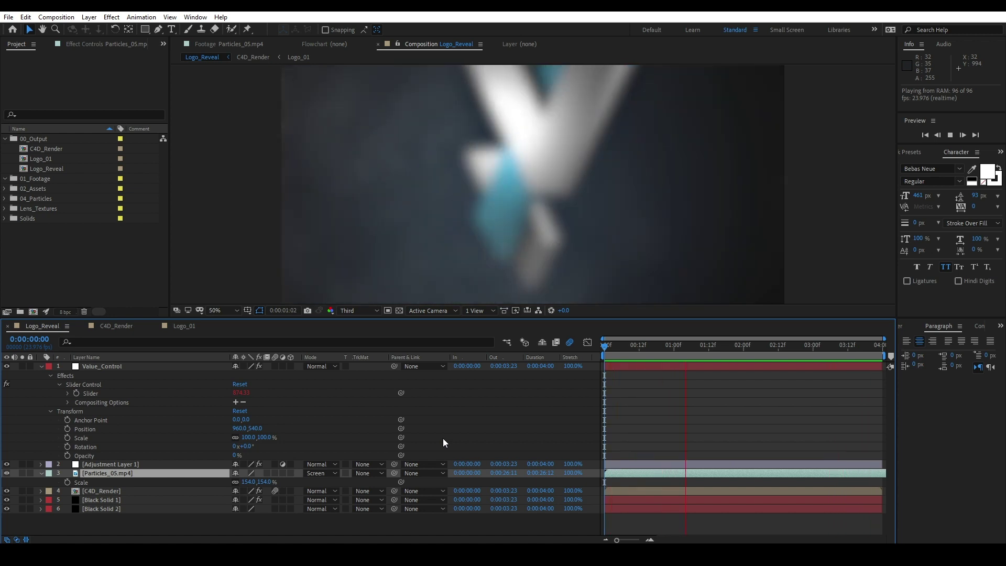
Create a Full-resolution 1920×1080 composition named Logo_Sting_AI_Tutorial.
{"action": "right_click", "coordinate": [80, 263]}
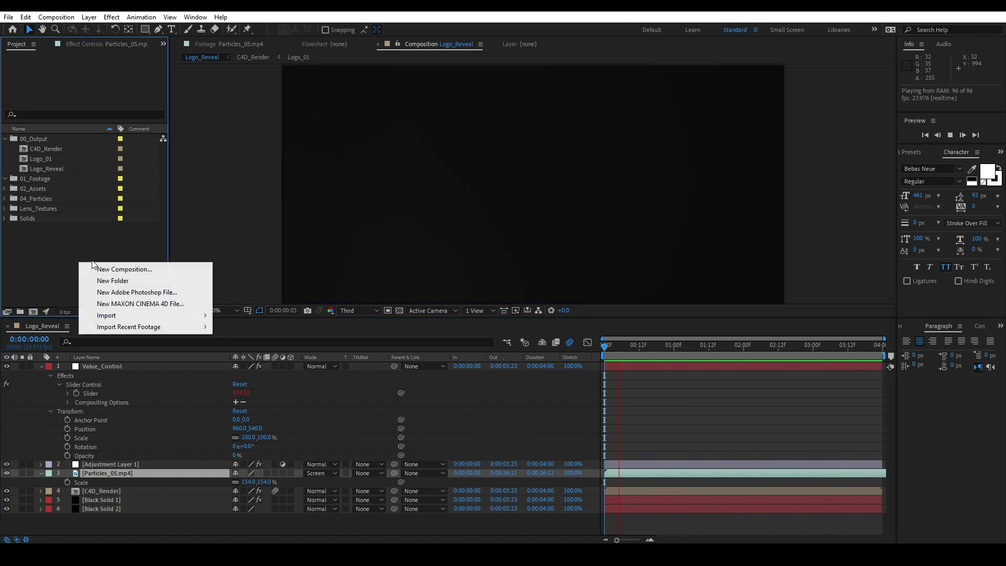
{"action": "left_click", "coordinate": [139, 270]}
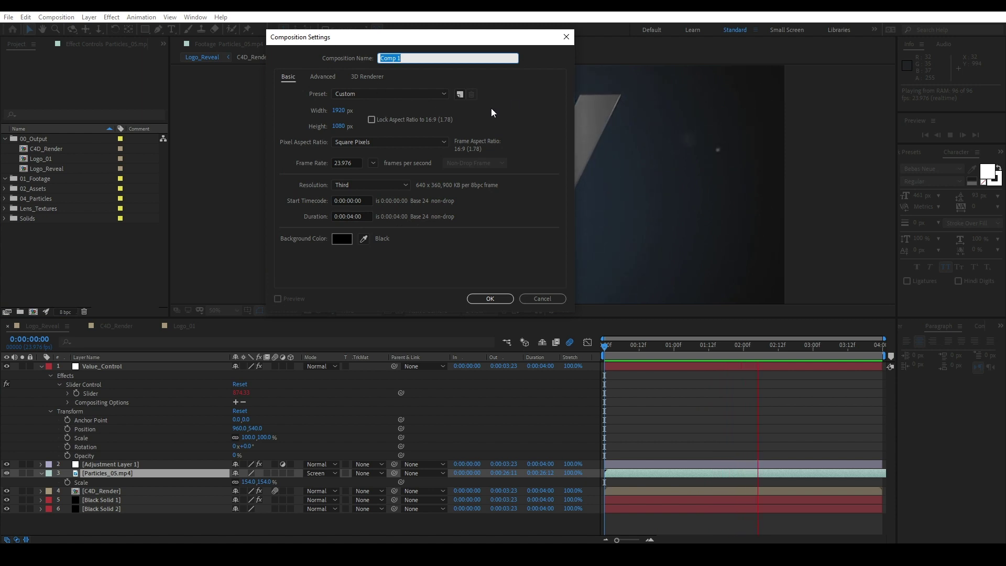
{"action": "left_click", "coordinate": [369, 185]}
{"action": "left_click", "coordinate": [372, 192]}
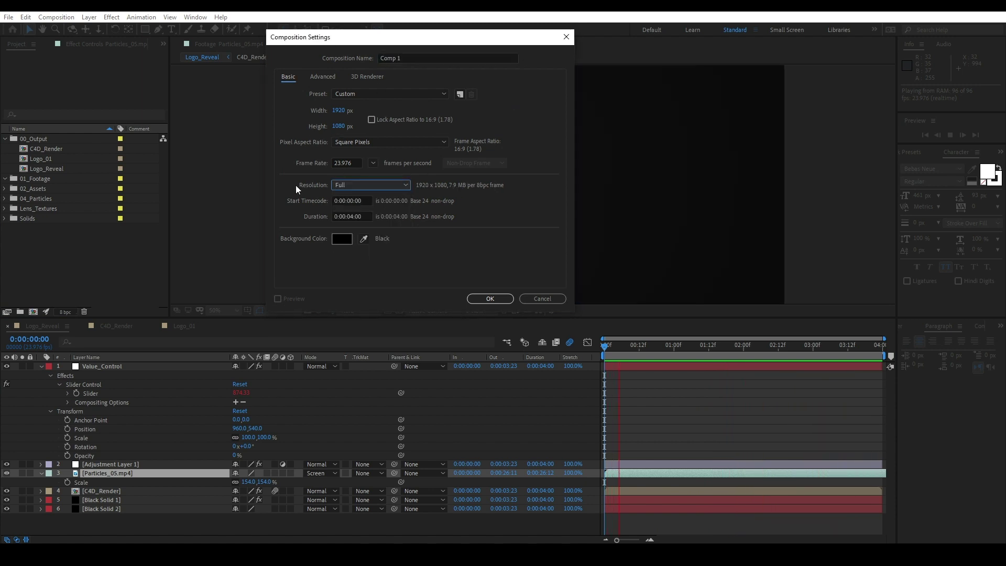
{"action": "left_click", "coordinate": [398, 58]}
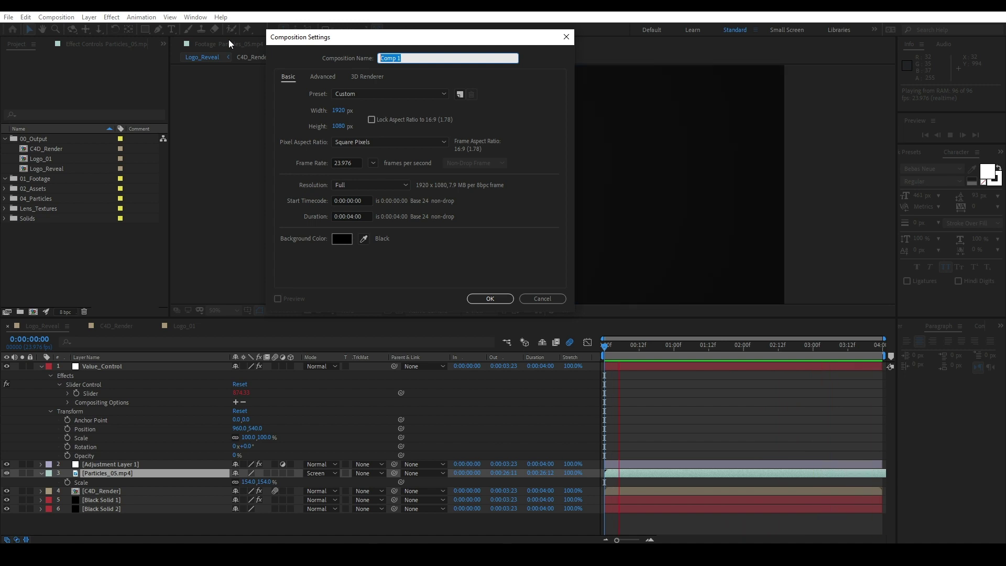
{"action": "type", "text": "Logo_S"}
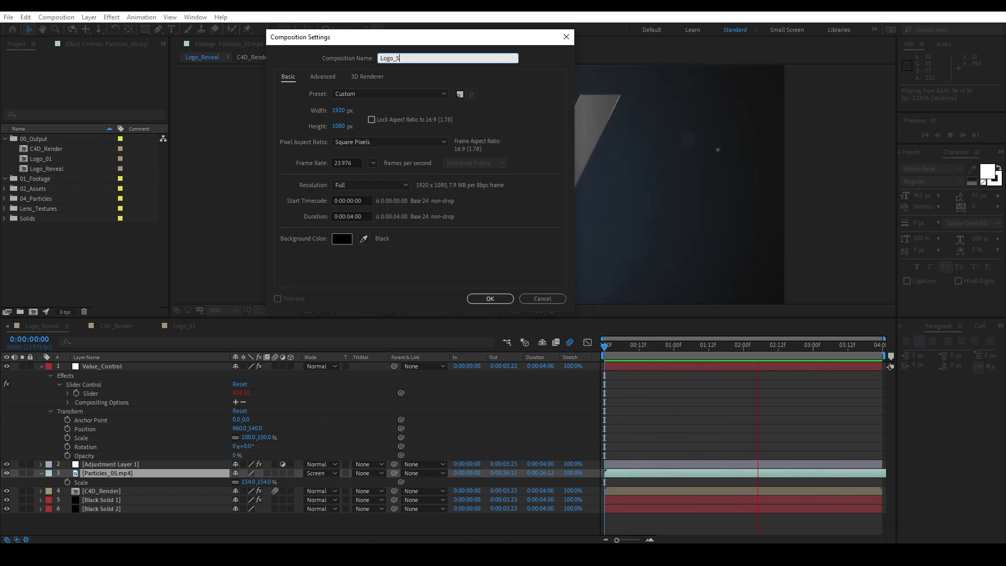
{"action": "type", "text": "ting_AI"}
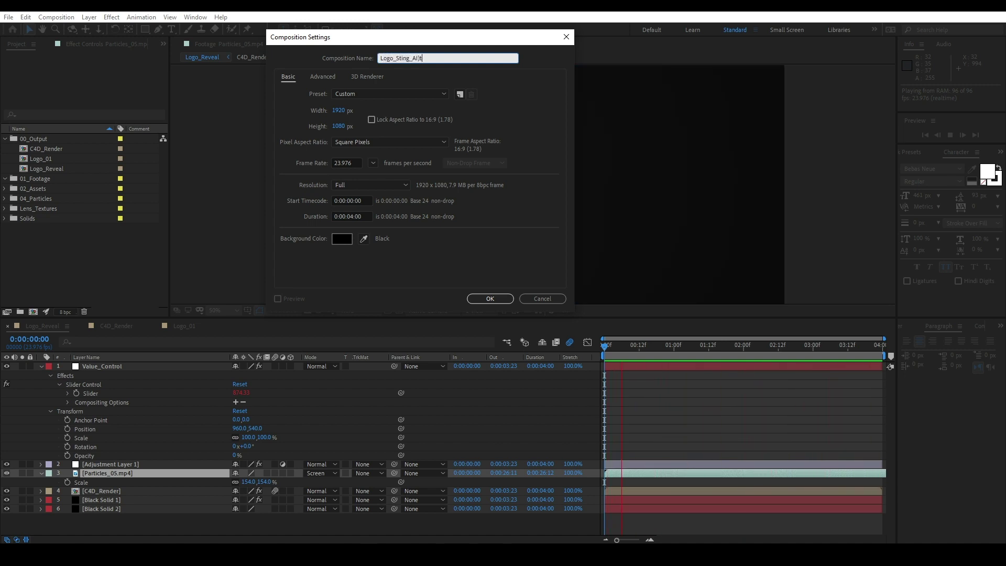
{"action": "type", "text": "_Tuto"}
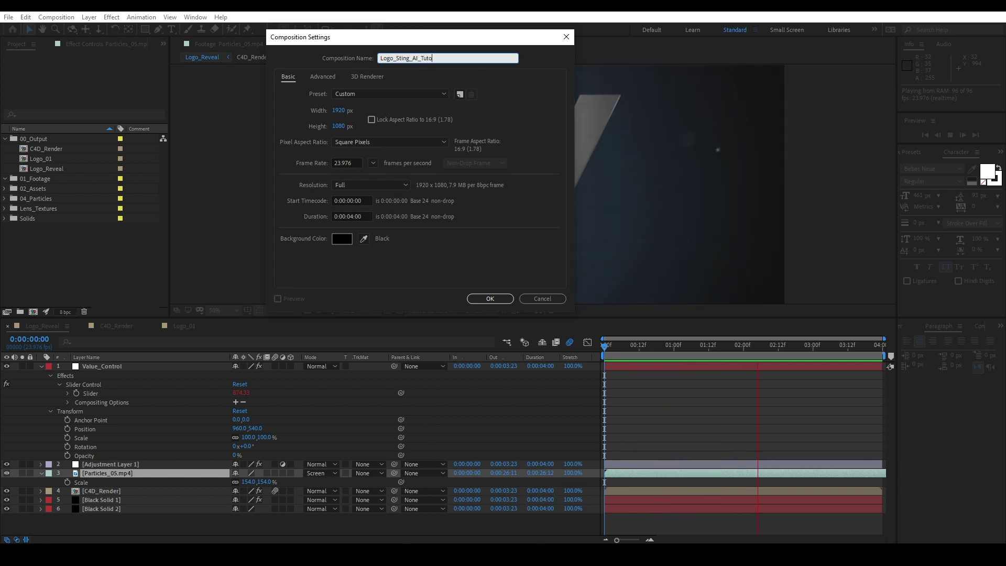
{"action": "type", "text": "rial"}
{"action": "key", "text": "Return"}
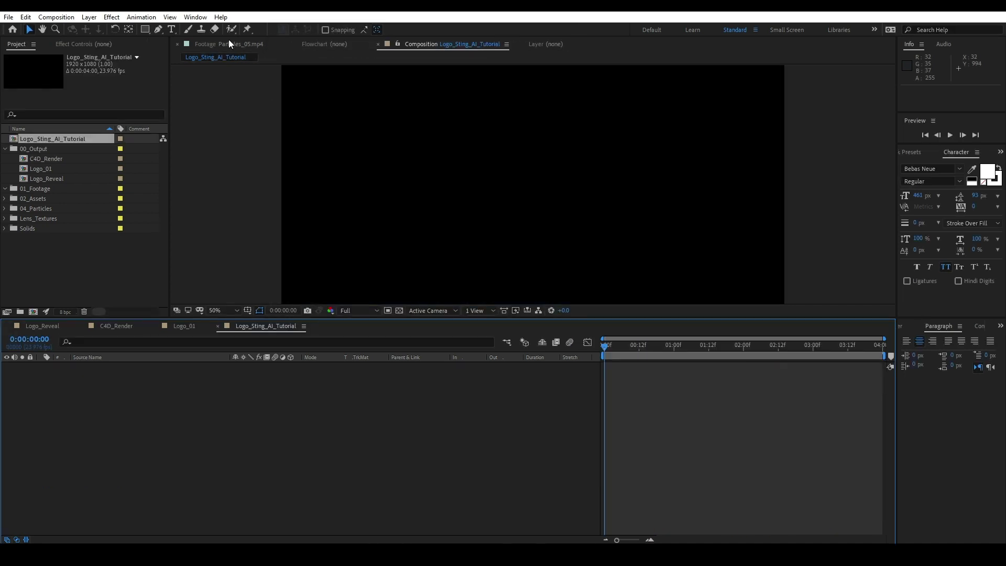
File Logo_Sting_AI_Tutorial inside the 00_Output folder.
{"action": "left_click_drag", "start_coordinate": [52, 219], "coordinate": [48, 139]}
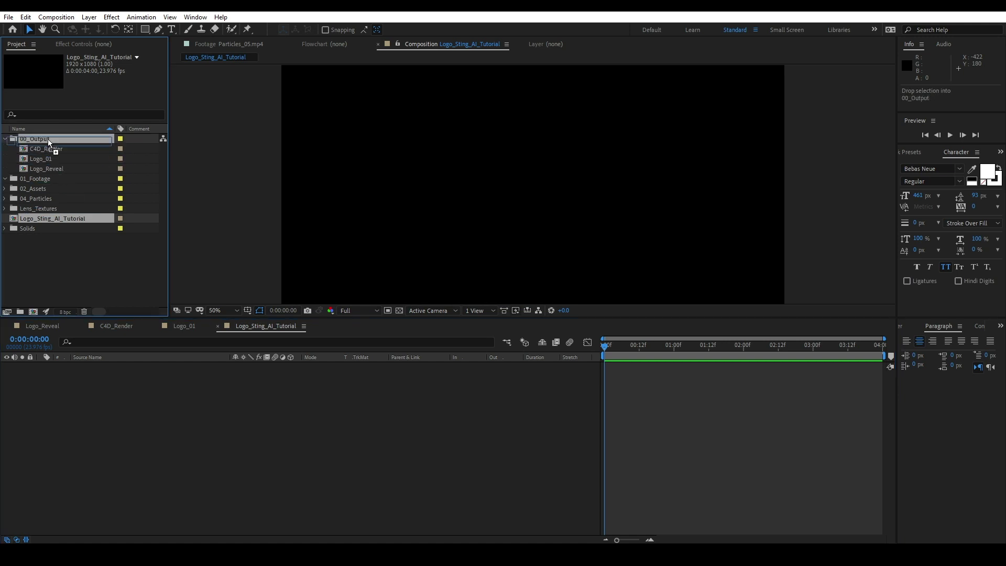
{"action": "left_click", "coordinate": [6, 138]}
{"action": "left_click", "coordinate": [65, 218]}
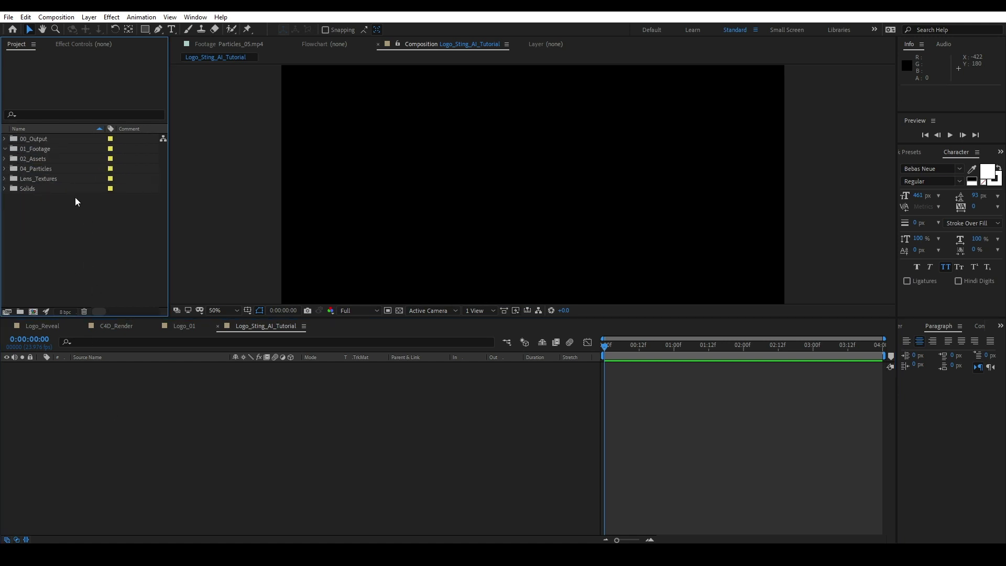
Add YouthAtTheWellLogo.ai from 02_Assets to the comp and show the transparency grid.
{"action": "left_click", "coordinate": [6, 158]}
{"action": "left_click_drag", "start_coordinate": [58, 168], "coordinate": [129, 377]}
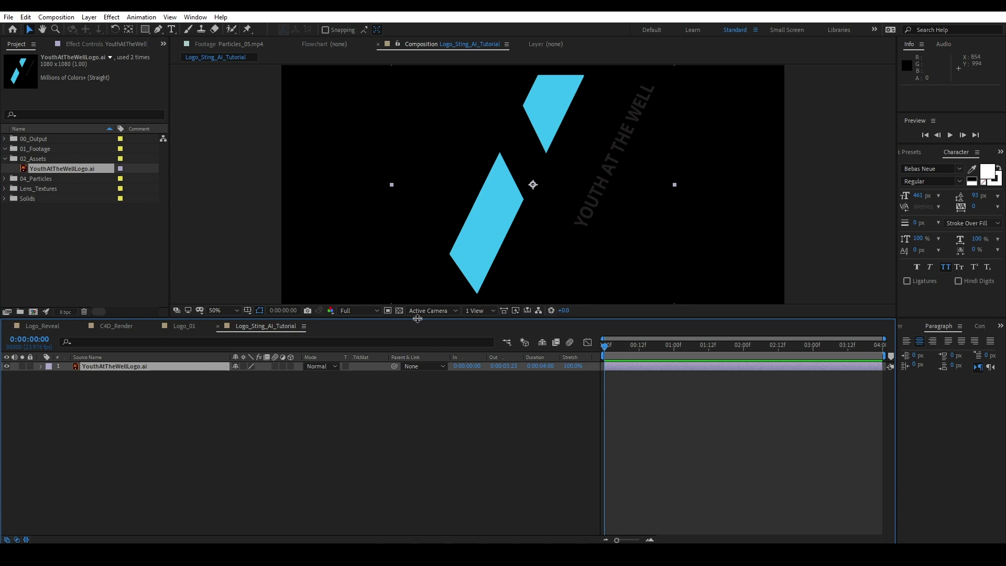
{"action": "left_click", "coordinate": [399, 310]}
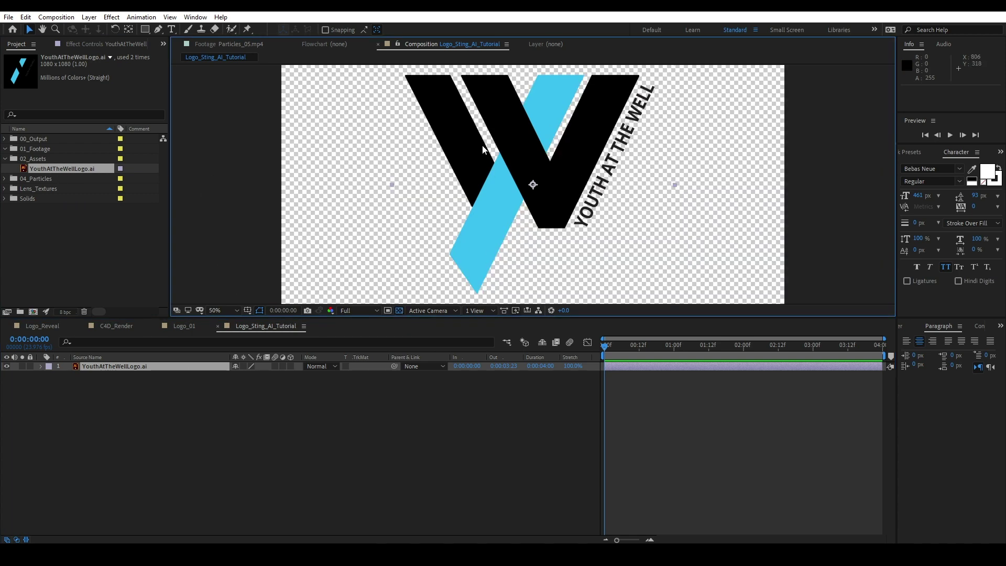
Create a shape layer from the logo via Create Shapes from Vector Layer.
{"action": "left_click", "coordinate": [171, 365]}
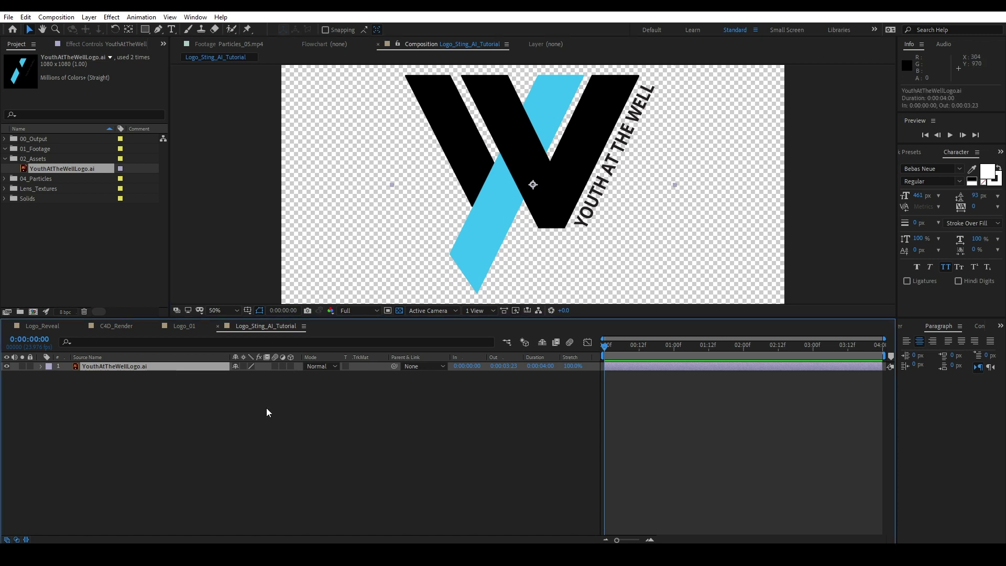
{"action": "key", "text": "s"}
{"action": "right_click", "coordinate": [151, 366]}
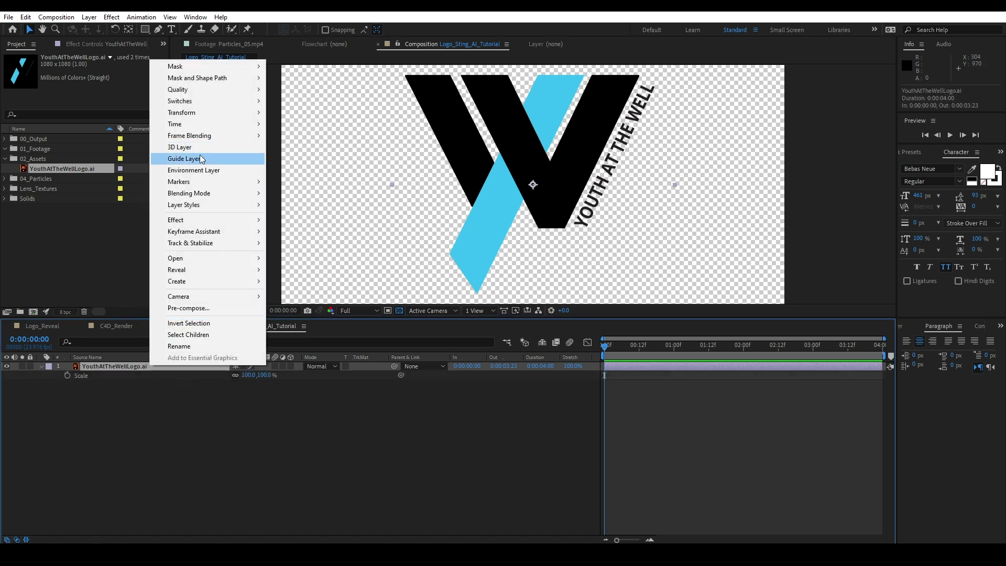
{"action": "mouse_move", "coordinate": [187, 282]}
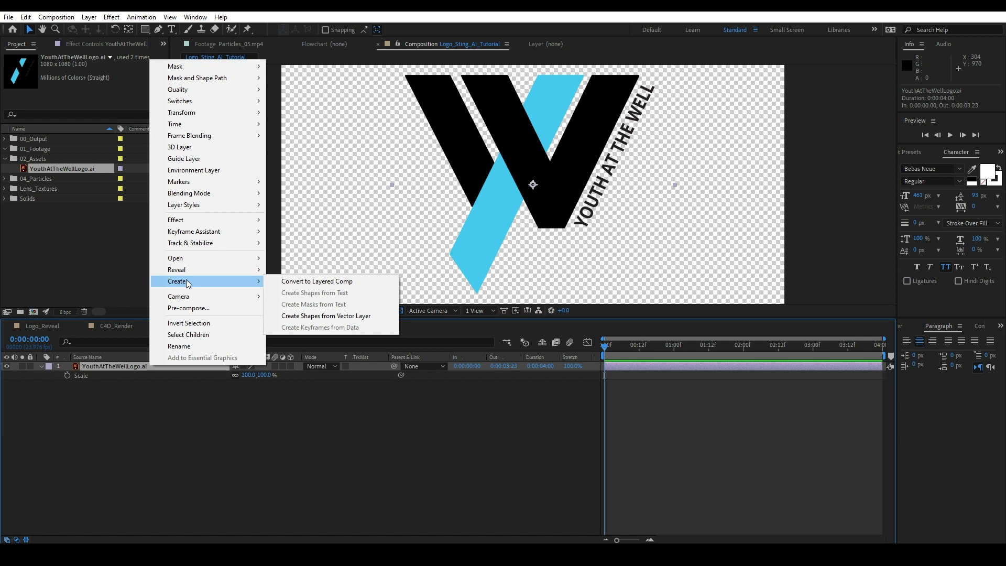
{"action": "left_click", "coordinate": [319, 316]}
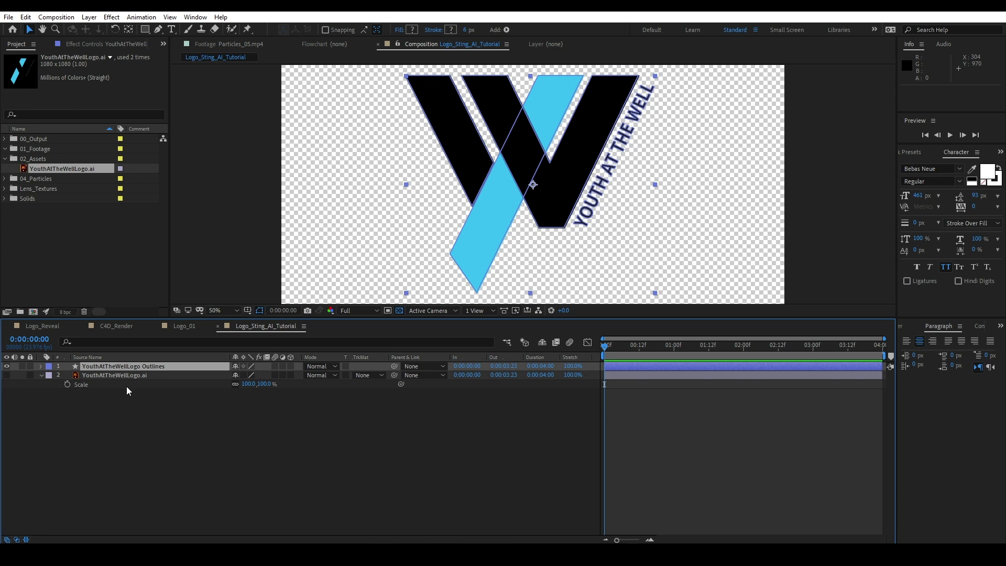
Mark the original YouthAtTheWellLogo.ai layer shy and hide shy layers.
{"action": "left_click", "coordinate": [191, 394]}
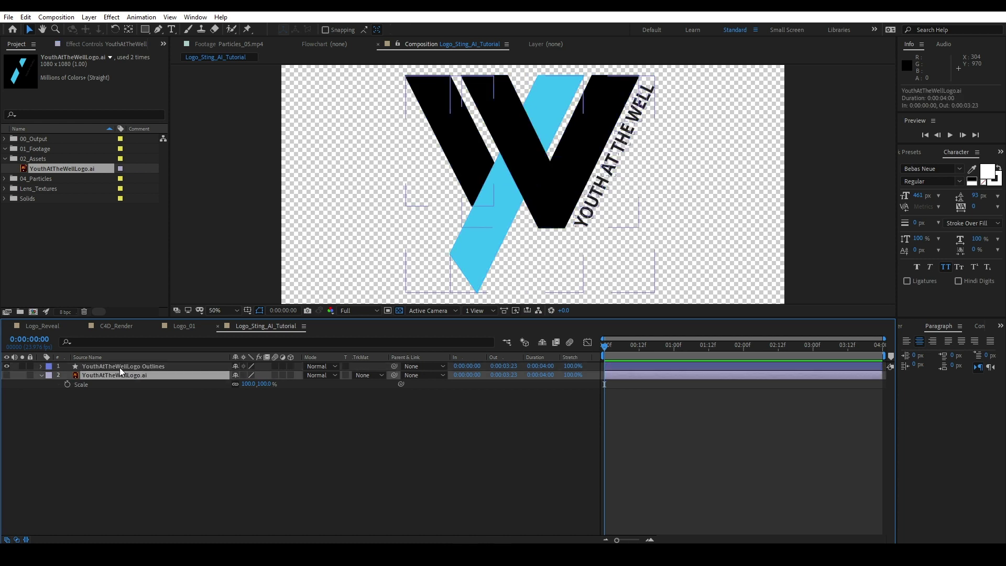
{"action": "left_click", "coordinate": [119, 367]}
{"action": "left_click", "coordinate": [41, 375]}
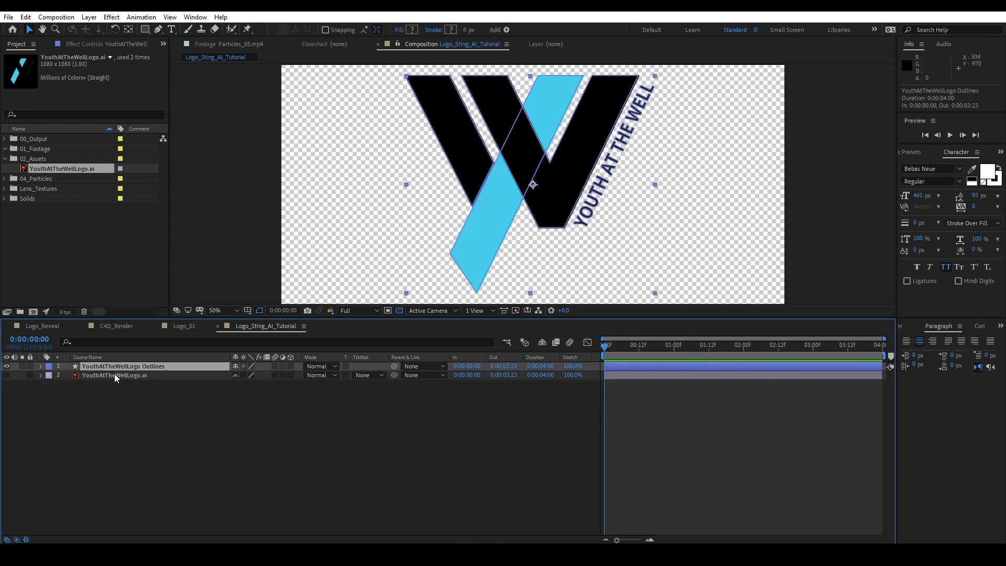
{"action": "left_click", "coordinate": [235, 375]}
{"action": "left_click", "coordinate": [542, 343]}
Delete lettering Groups 1–14 from the Outlines layer's Contents.
{"action": "left_click", "coordinate": [238, 447]}
{"action": "left_click", "coordinate": [169, 365]}
{"action": "left_click", "coordinate": [41, 366]}
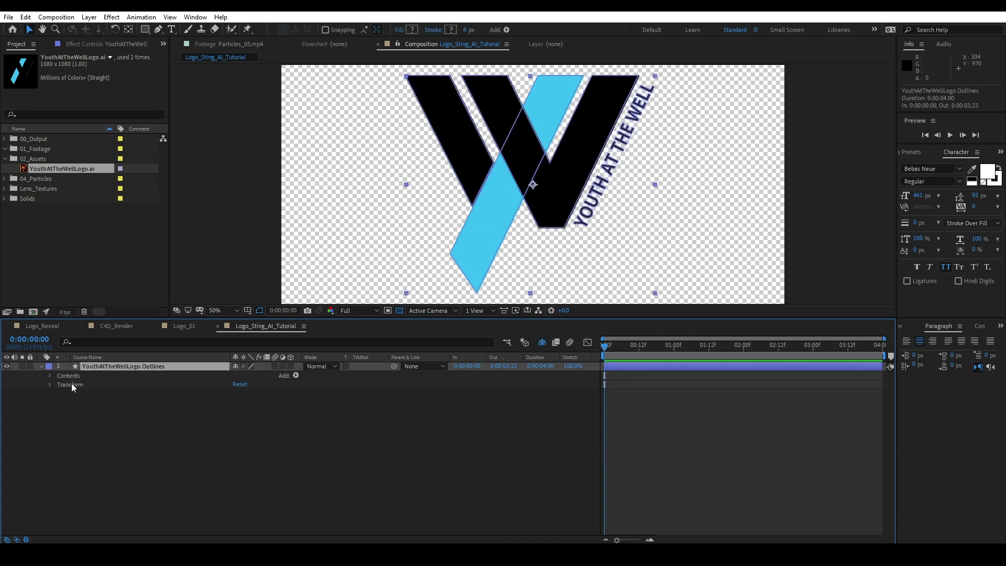
{"action": "left_click", "coordinate": [49, 375]}
{"action": "left_click", "coordinate": [80, 385]}
{"action": "scroll", "coordinate": [192, 430], "scroll_direction": "down", "scroll_amount": 1}
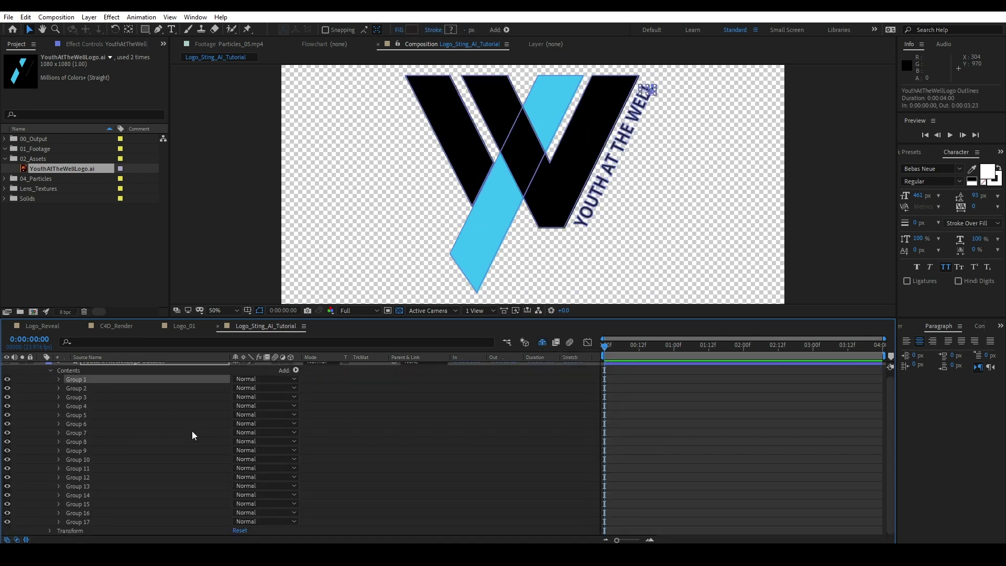
{"action": "left_click", "coordinate": [117, 495], "text": "shift"}
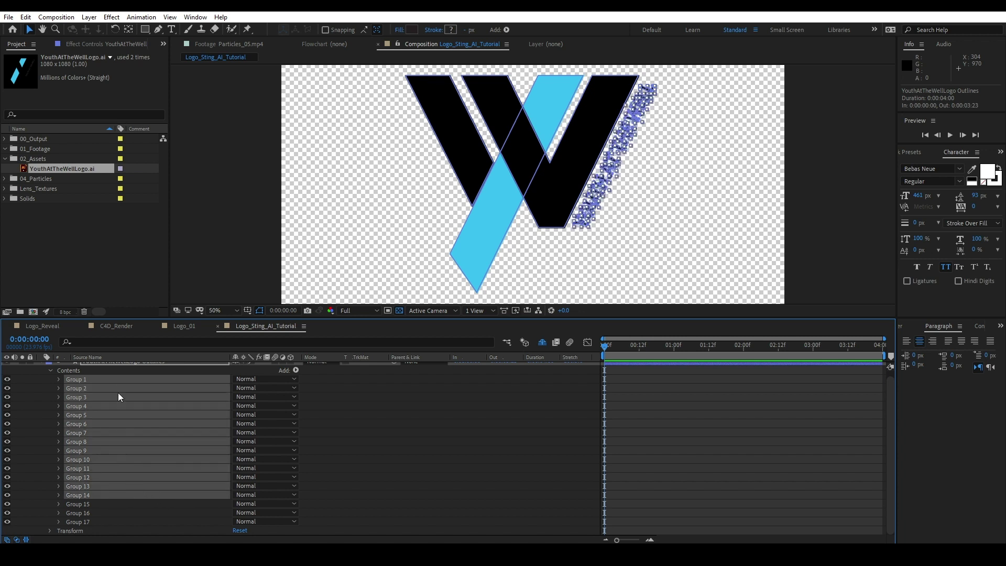
{"action": "key", "text": "Delete"}
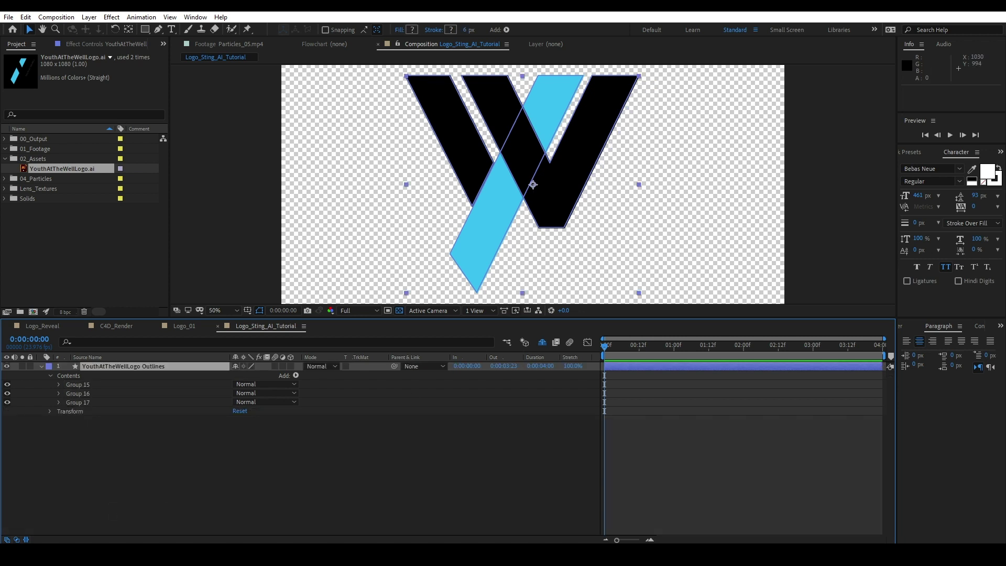
Check the remaining W groups and collapse the Outlines layer.
{"action": "left_click", "coordinate": [93, 383]}
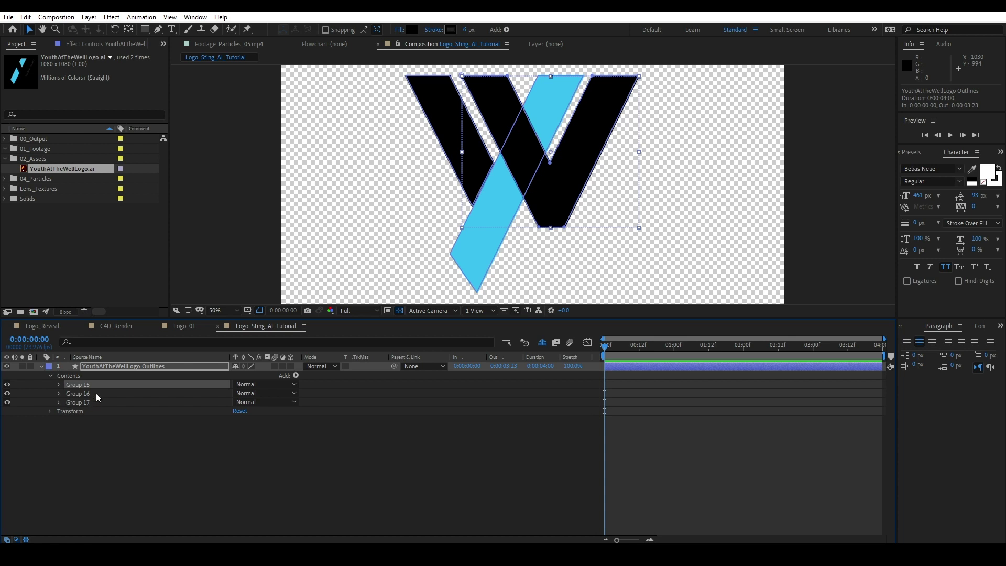
{"action": "left_click", "coordinate": [96, 392], "text": "shift"}
{"action": "left_click", "coordinate": [124, 367]}
{"action": "left_click", "coordinate": [42, 365]}
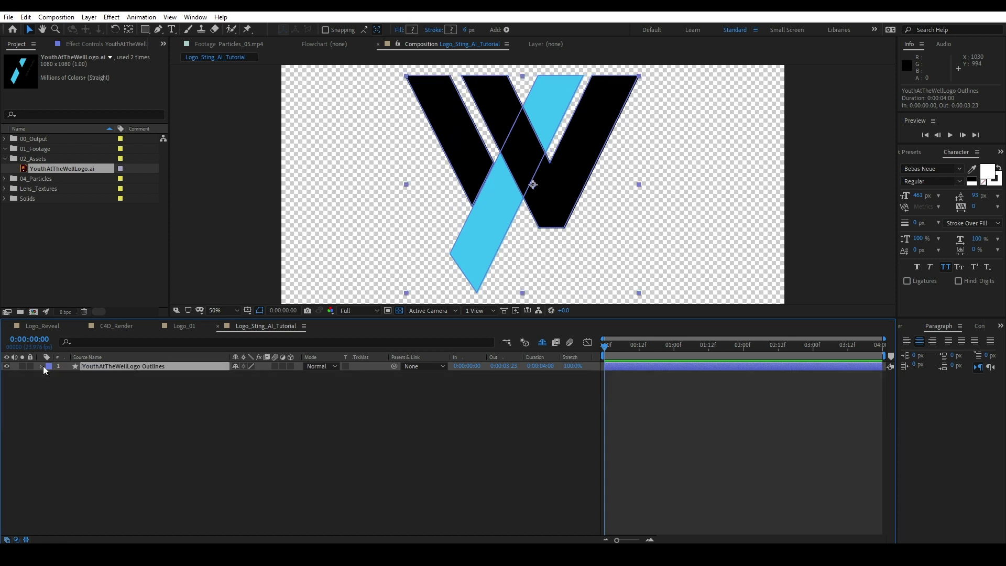
{"action": "left_click", "coordinate": [274, 403]}
Make the Outlines layer 3D and set the comp's 3D renderer to CINEMA 4D.
{"action": "left_click", "coordinate": [290, 366]}
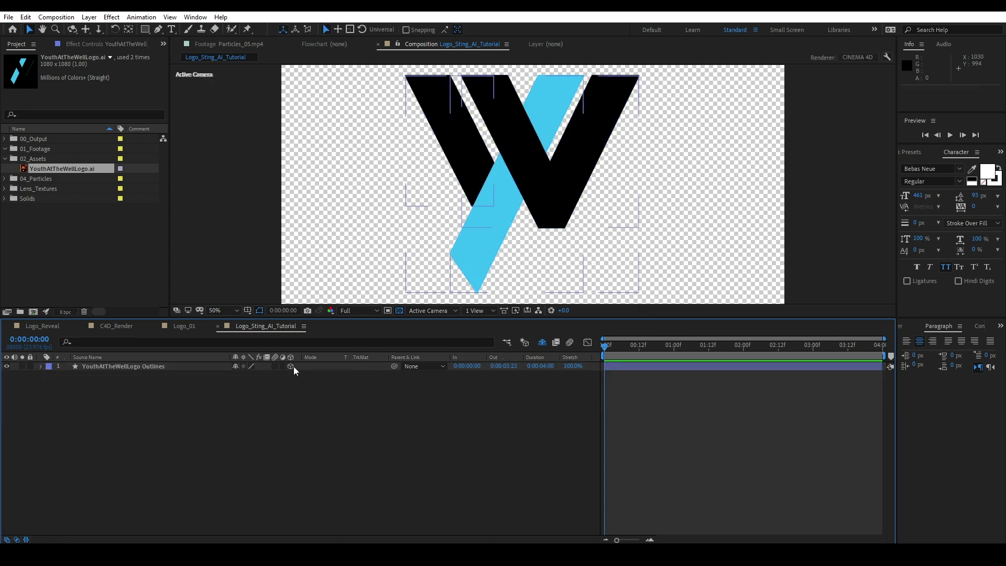
{"action": "left_click", "coordinate": [110, 366]}
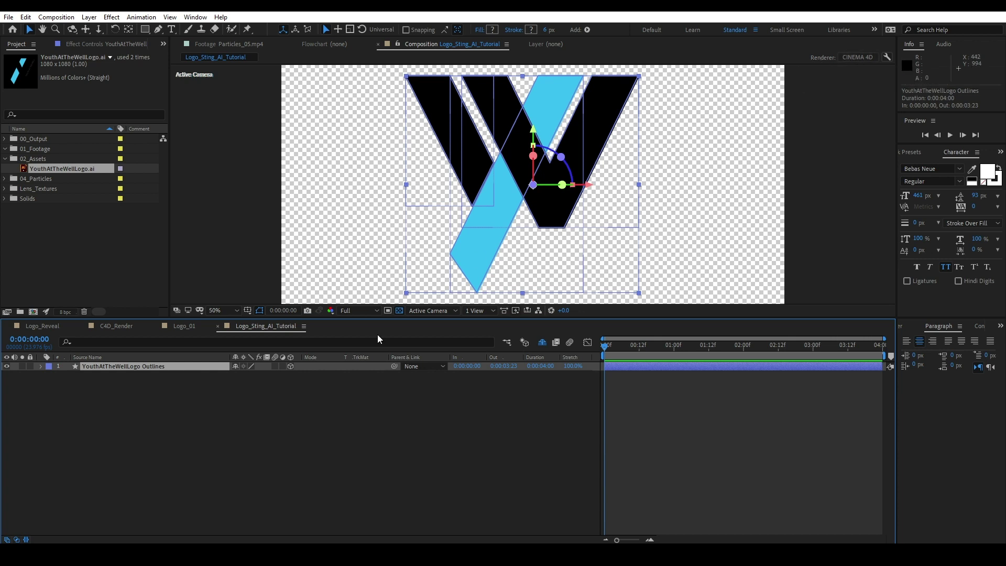
{"action": "left_click", "coordinate": [856, 59]}
{"action": "left_click", "coordinate": [857, 59]}
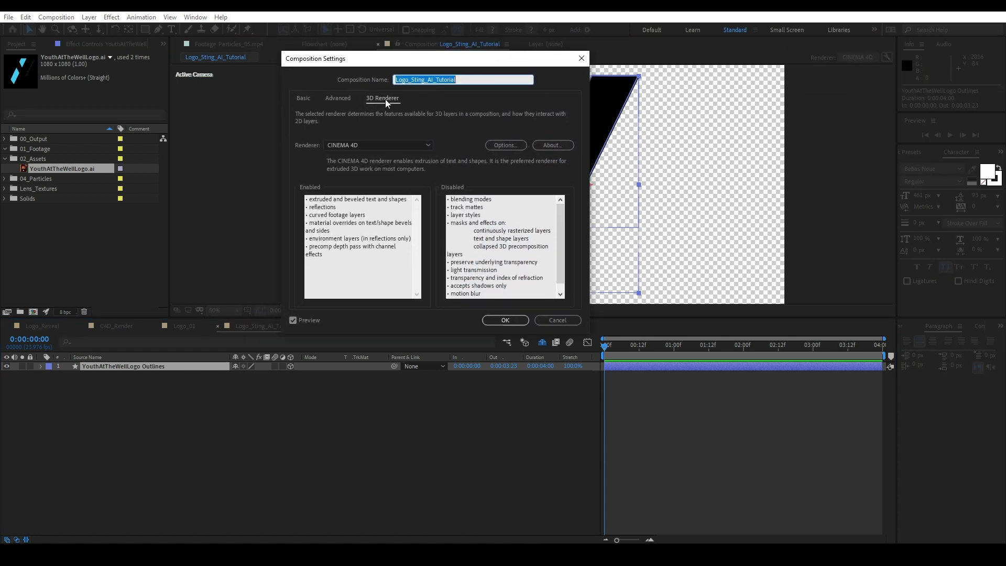
{"action": "left_click", "coordinate": [351, 149]}
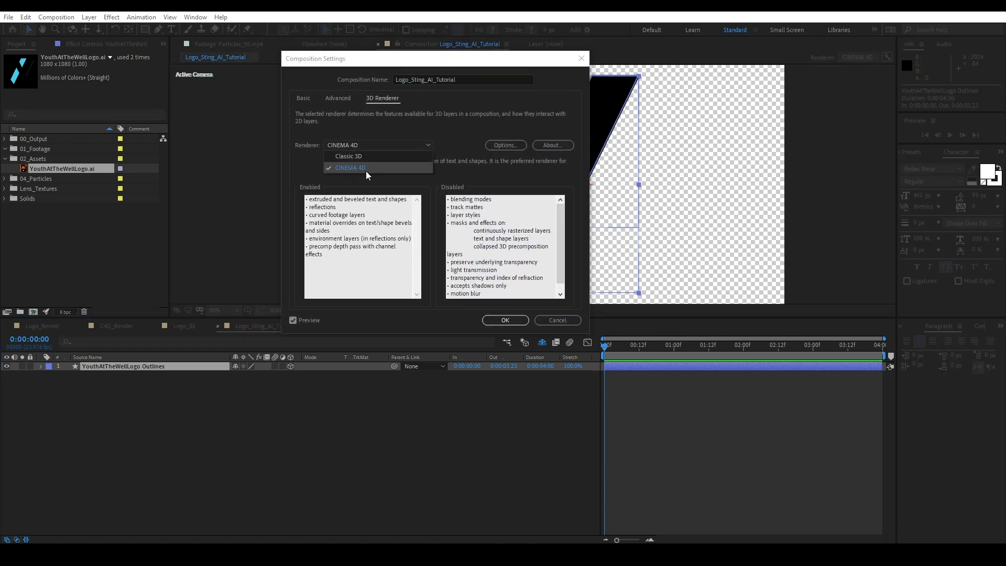
{"action": "left_click", "coordinate": [366, 171]}
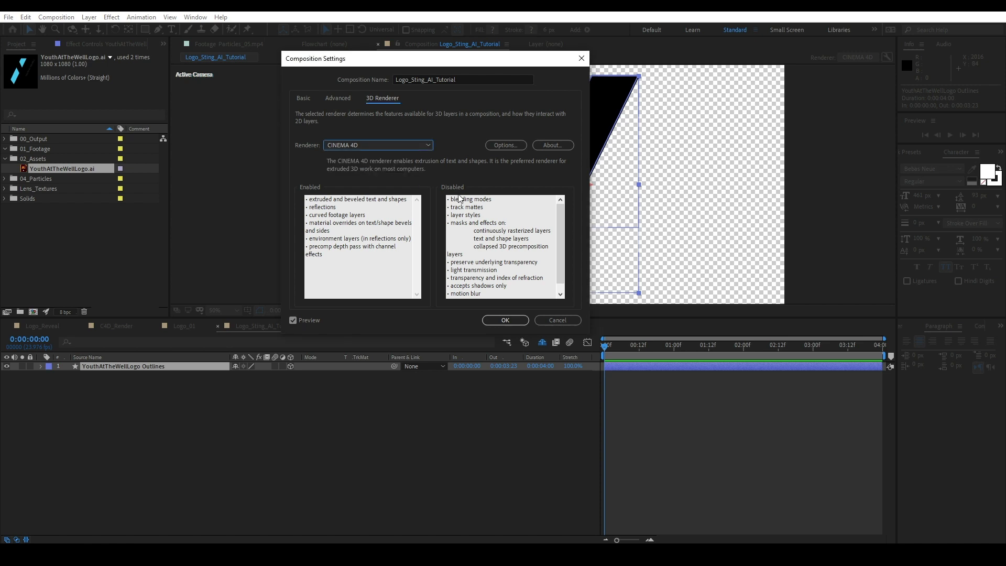
{"action": "left_click", "coordinate": [512, 321]}
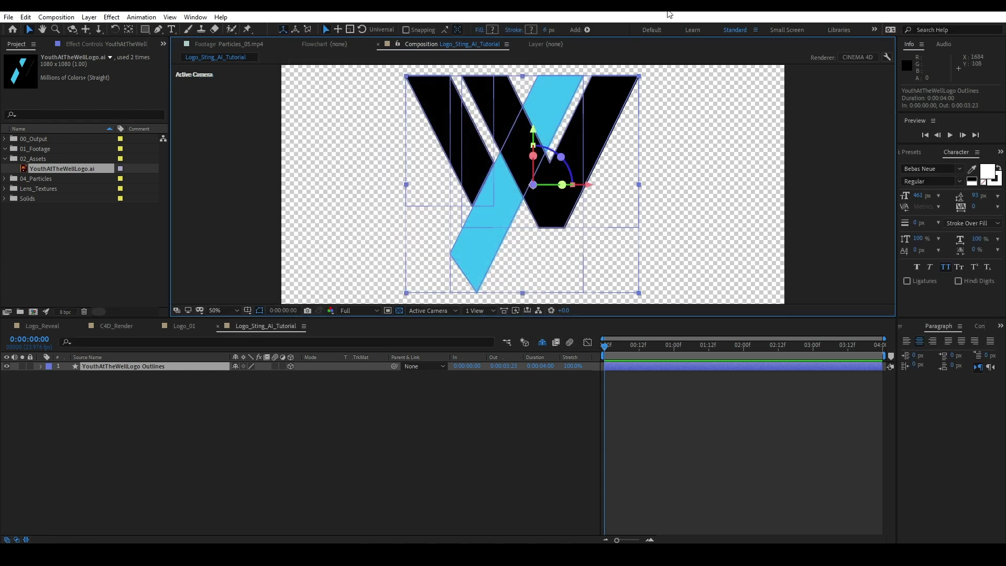
Switch the comp background to black and make Group 15's fill white.
{"action": "left_click", "coordinate": [400, 312]}
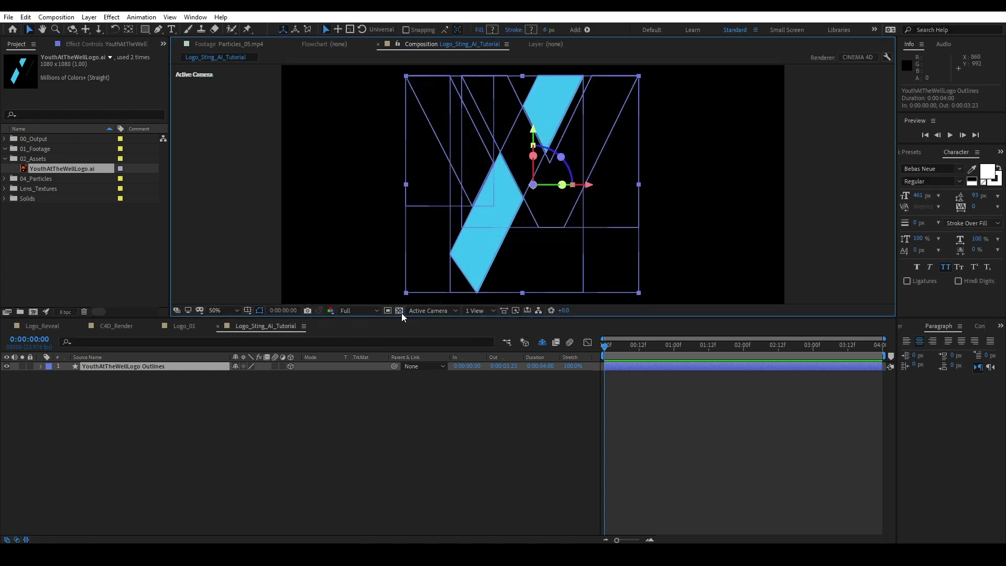
{"action": "left_click", "coordinate": [100, 403]}
{"action": "left_click", "coordinate": [41, 366]}
{"action": "left_click", "coordinate": [50, 376]}
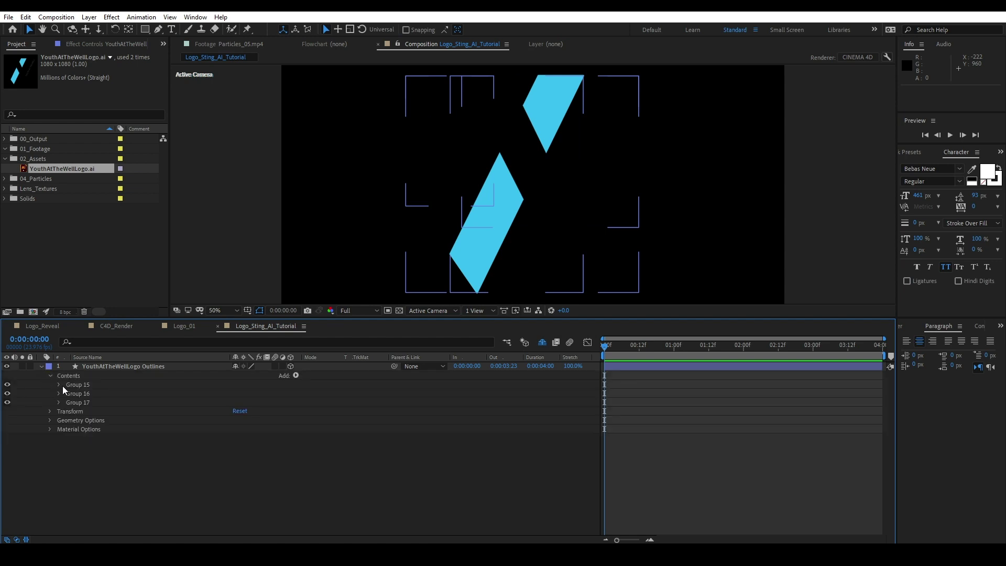
{"action": "left_click", "coordinate": [59, 385]}
{"action": "left_click", "coordinate": [68, 410]}
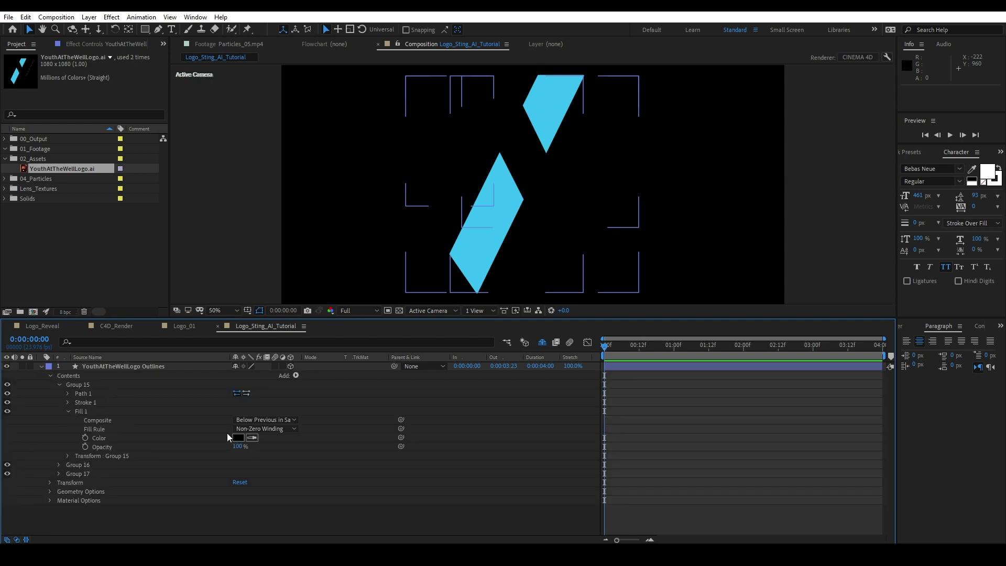
{"action": "left_click", "coordinate": [237, 438]}
{"action": "left_click", "coordinate": [159, 54]}
{"action": "left_click_drag", "start_coordinate": [159, 54], "coordinate": [159, 26]}
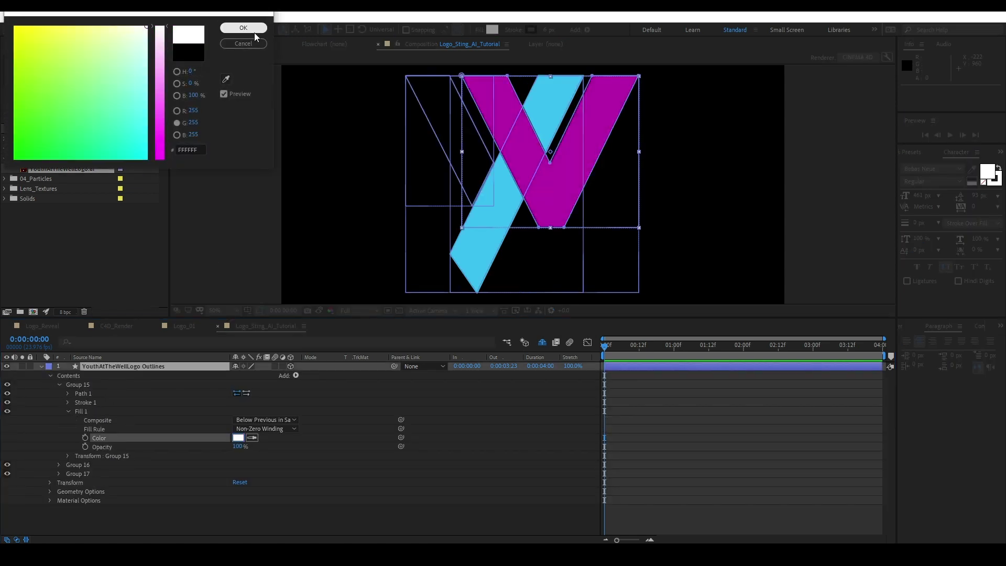
{"action": "left_click", "coordinate": [243, 27]}
Make Group 17's fill white and collapse the logo layer.
{"action": "left_click", "coordinate": [59, 473]}
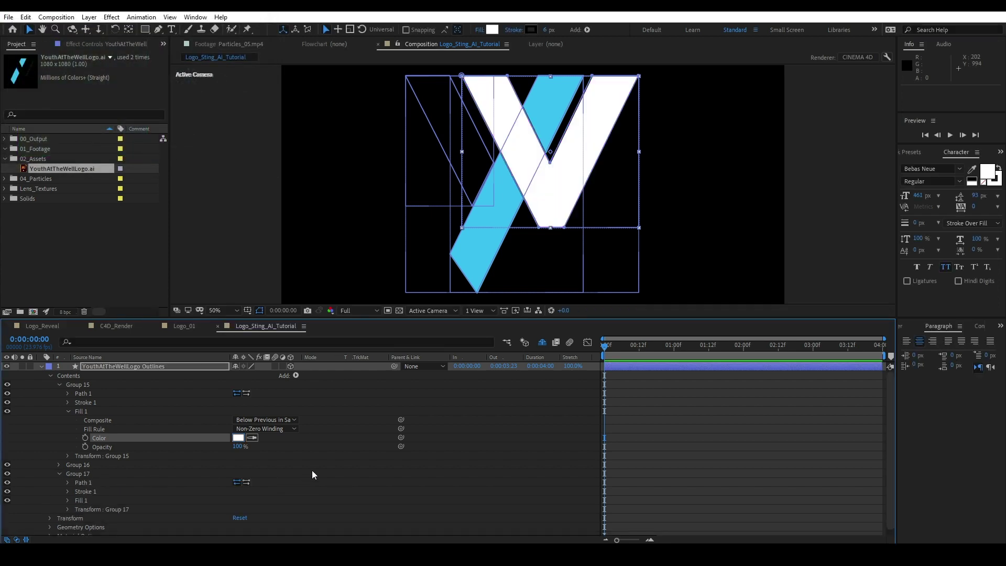
{"action": "left_click", "coordinate": [68, 501]}
{"action": "left_click", "coordinate": [237, 521]}
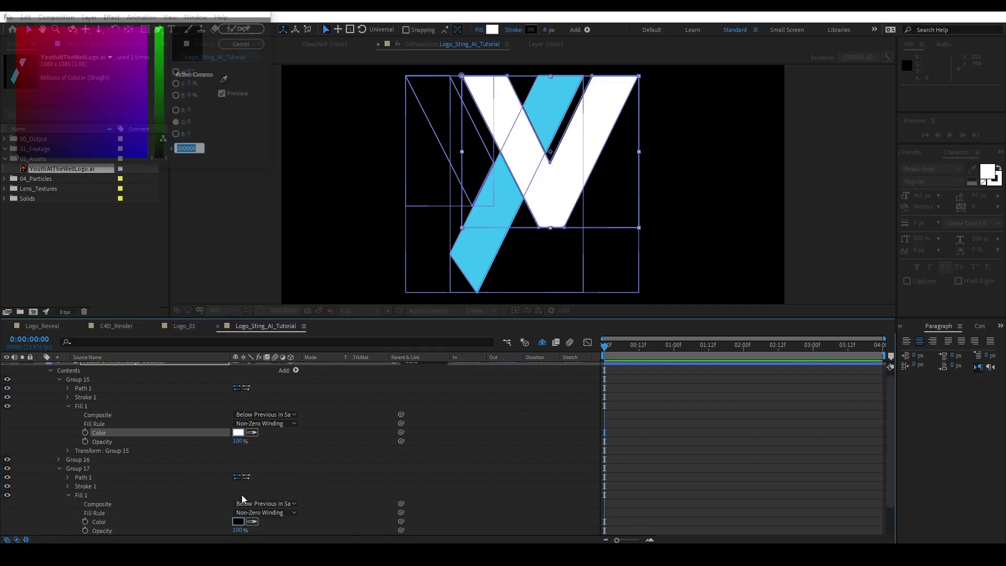
{"action": "left_click_drag", "start_coordinate": [104, 119], "coordinate": [180, 37]}
{"action": "left_click_drag", "start_coordinate": [160, 157], "coordinate": [160, 26]}
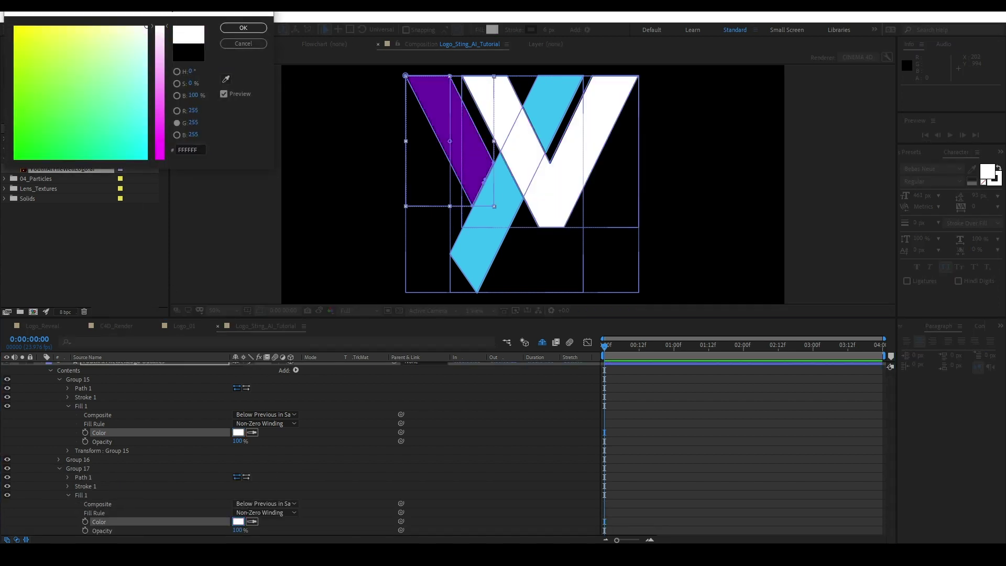
{"action": "left_click", "coordinate": [240, 28]}
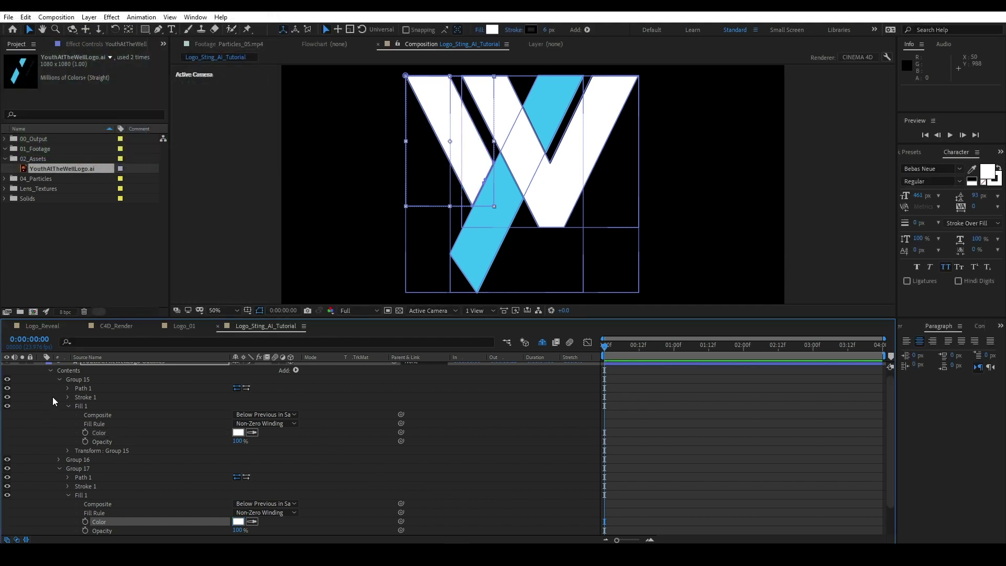
{"action": "scroll", "coordinate": [49, 395], "scroll_direction": "up", "scroll_amount": 2}
{"action": "left_click", "coordinate": [41, 366]}
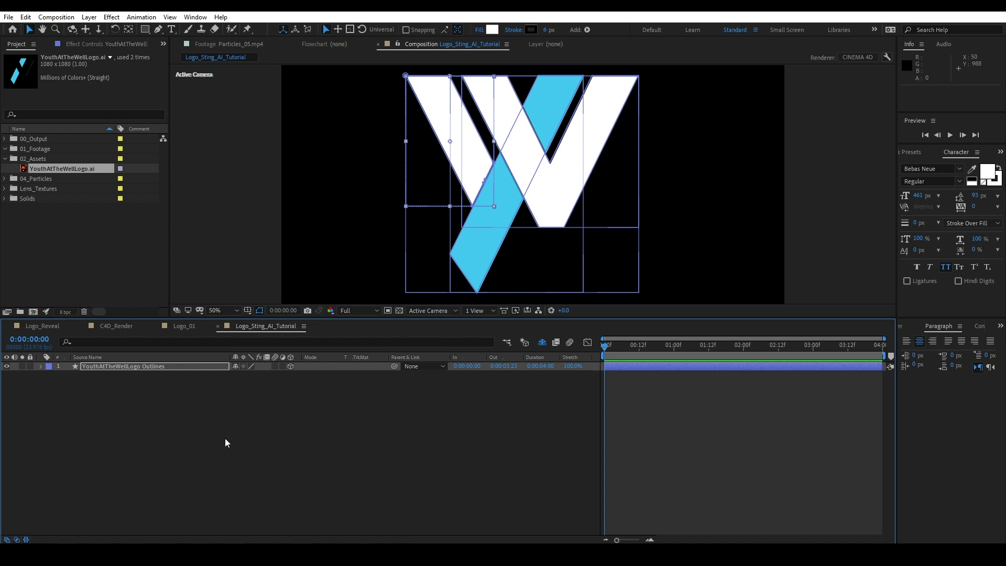
{"action": "left_click", "coordinate": [276, 408]}
Add a new camera named Shot_Cam.
{"action": "right_click", "coordinate": [275, 404]}
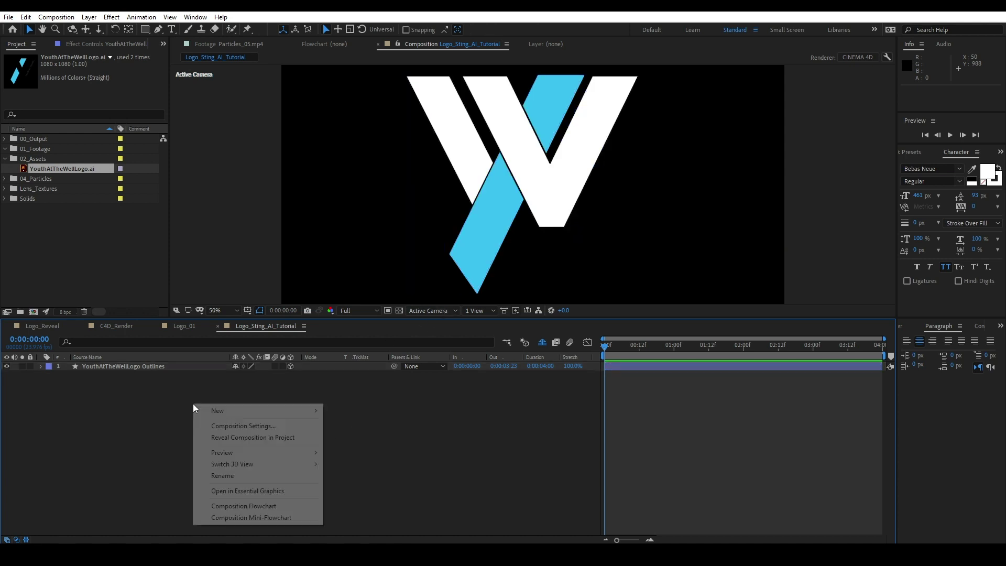
{"action": "mouse_move", "coordinate": [232, 405]}
{"action": "left_click", "coordinate": [369, 460]}
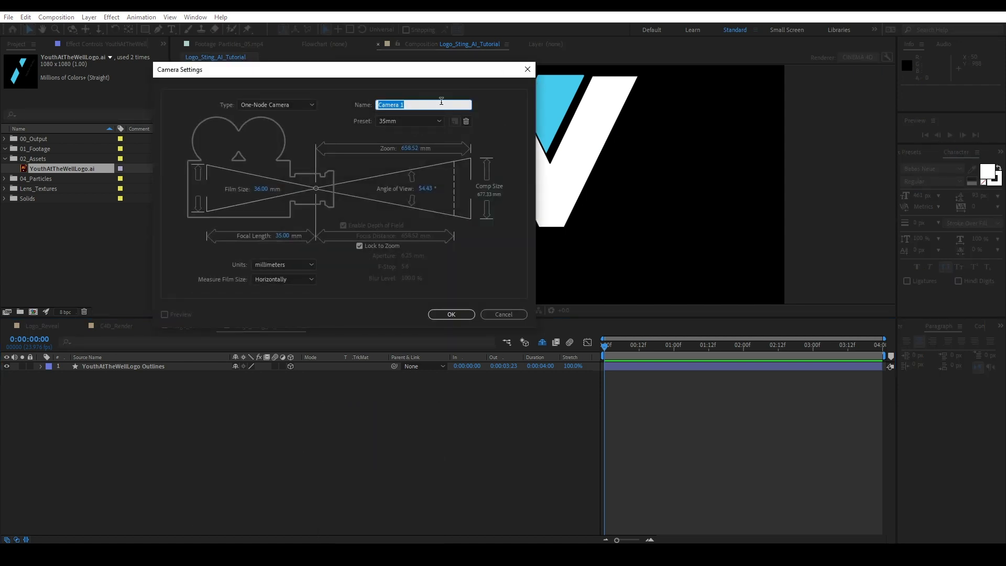
{"action": "type", "text": "Shot_Cam"}
{"action": "key", "text": "Return"}
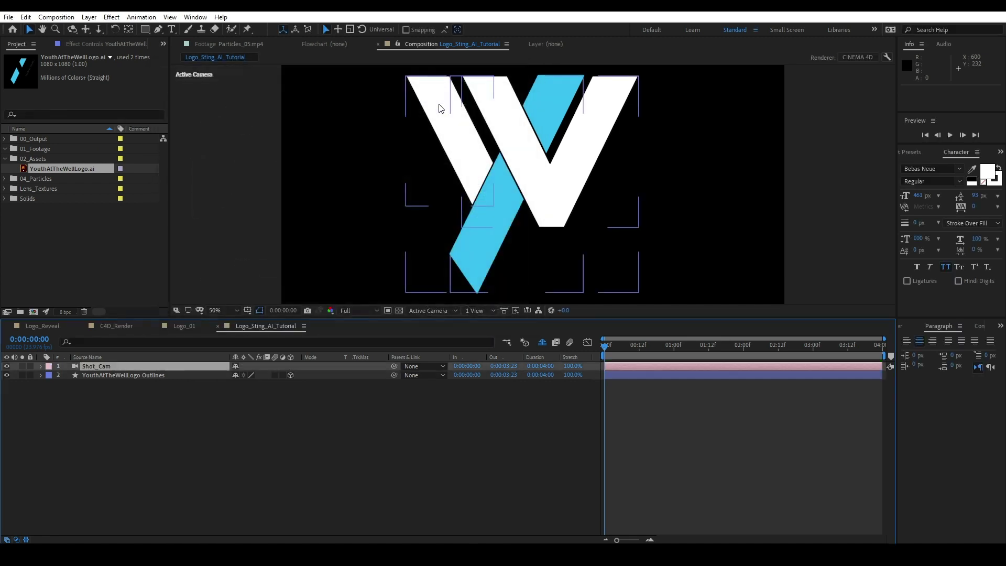
{"action": "left_click", "coordinate": [231, 303]}
Add a null object and rename it Camera_Control.
{"action": "right_click", "coordinate": [252, 418]}
{"action": "mouse_move", "coordinate": [296, 425]}
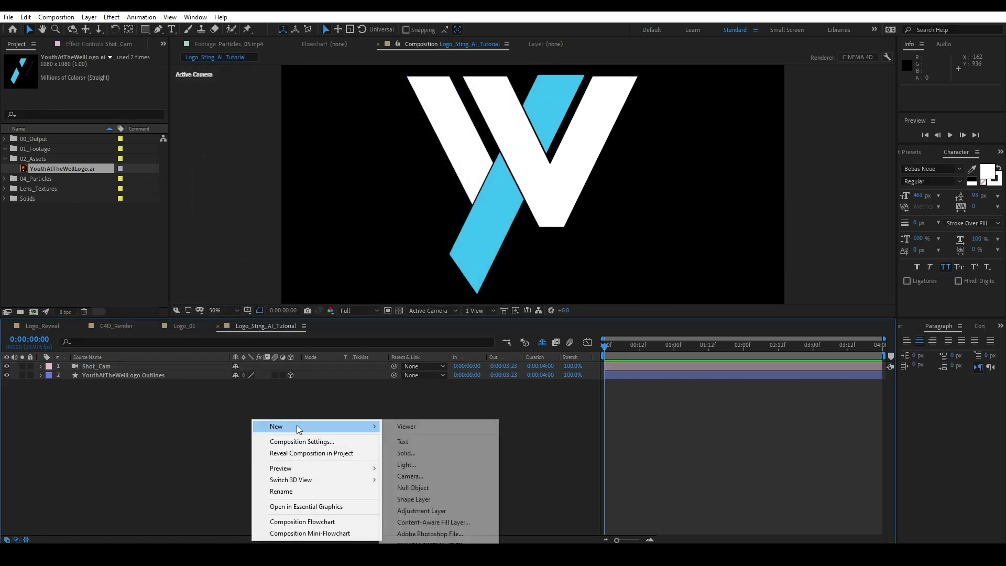
{"action": "left_click", "coordinate": [462, 486]}
{"action": "key", "text": "Return"}
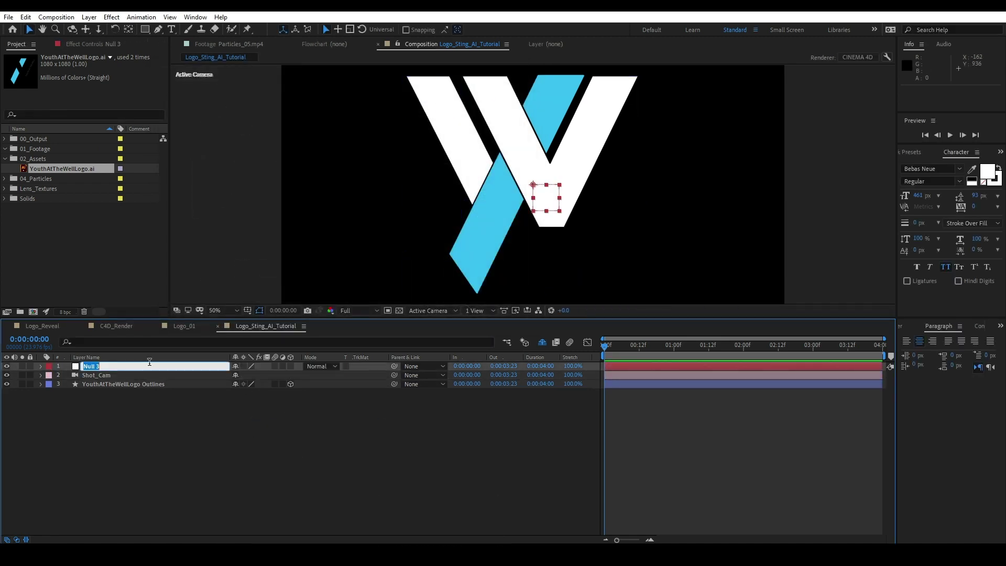
{"action": "type", "text": "Camera_Control"}
{"action": "key", "text": "Return"}
{"action": "right_click", "coordinate": [147, 319]}
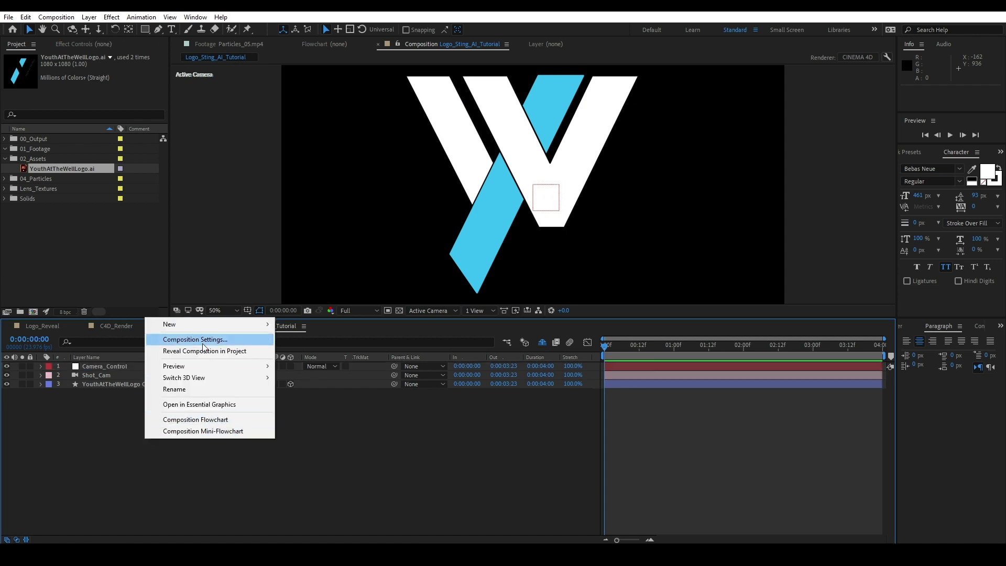
Add a point light named Key_Light.
{"action": "mouse_move", "coordinate": [199, 324]}
{"action": "left_click", "coordinate": [303, 361]}
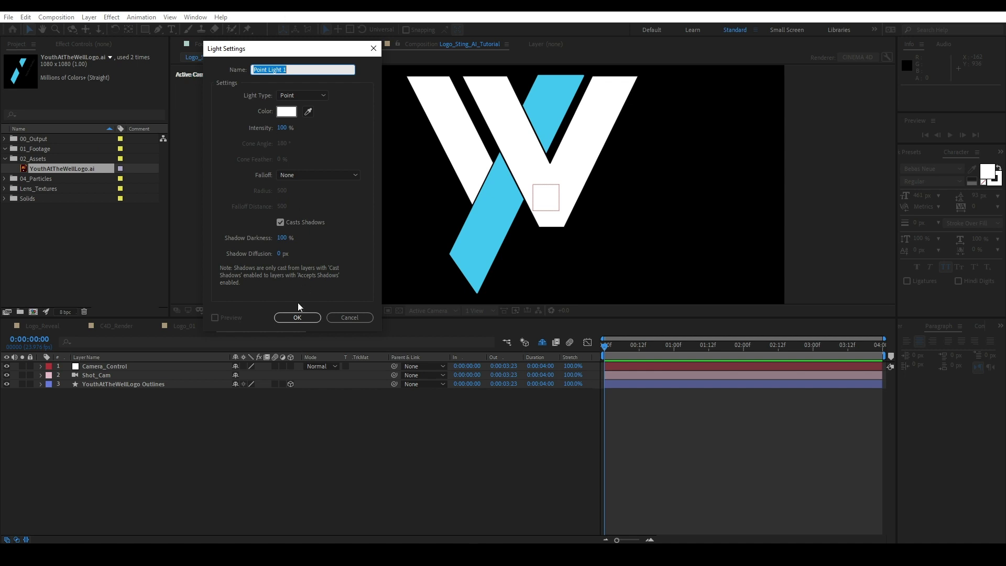
{"action": "type", "text": "Key_Light"}
{"action": "key", "text": "Return"}
Duplicate Key_Light and rename the copy Fill_Light.
{"action": "left_click", "coordinate": [122, 366]}
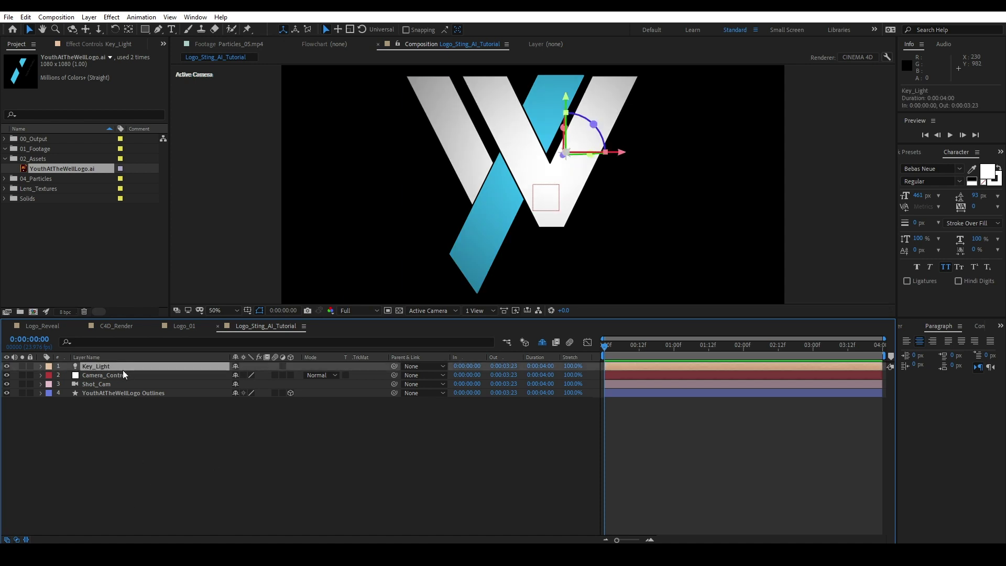
{"action": "key", "text": "ctrl+d"}
{"action": "key", "text": "Return"}
{"action": "type", "text": "Fill_Light"}
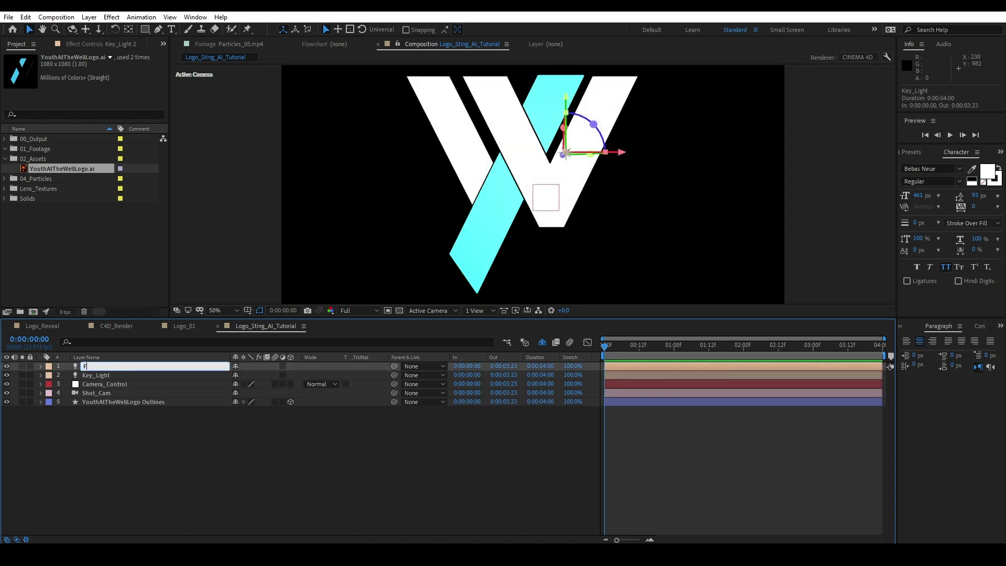
{"action": "key", "text": "Return"}
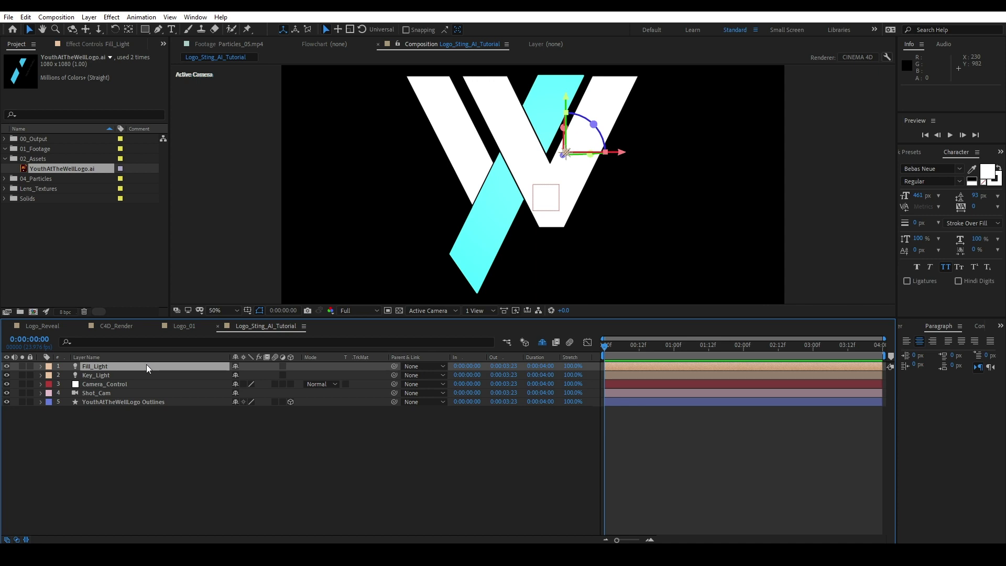
Move Key_Light left of the logo and split the viewer into 2 Views - Horizontal.
{"action": "left_click", "coordinate": [104, 376]}
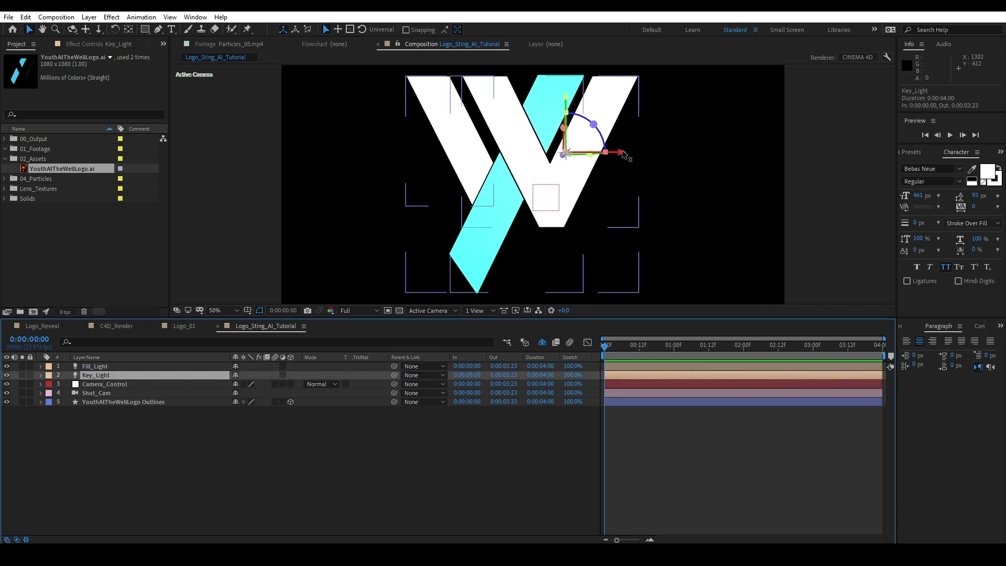
{"action": "left_click_drag", "start_coordinate": [618, 153], "coordinate": [353, 153]}
{"action": "left_click", "coordinate": [455, 311]}
{"action": "left_click", "coordinate": [486, 310]}
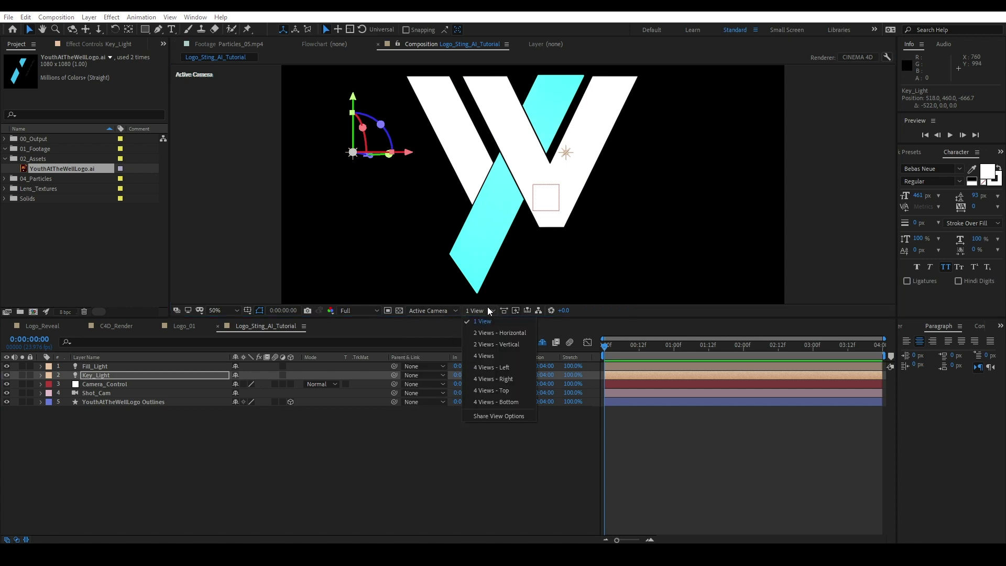
{"action": "left_click", "coordinate": [489, 333]}
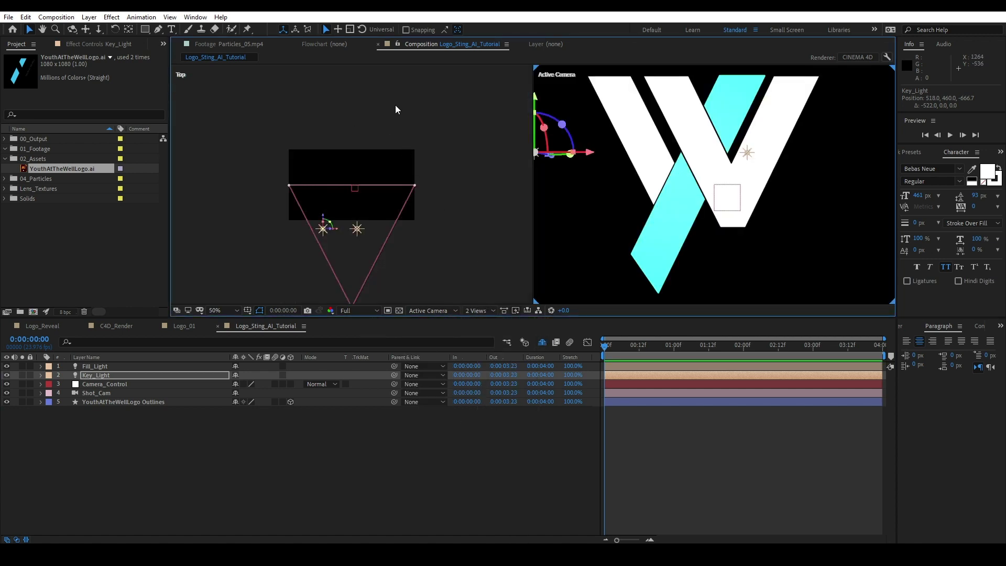
Set the left view to Top and move Fill_Light to the right of the logo.
{"action": "left_click", "coordinate": [395, 105]}
{"action": "left_click", "coordinate": [430, 310]}
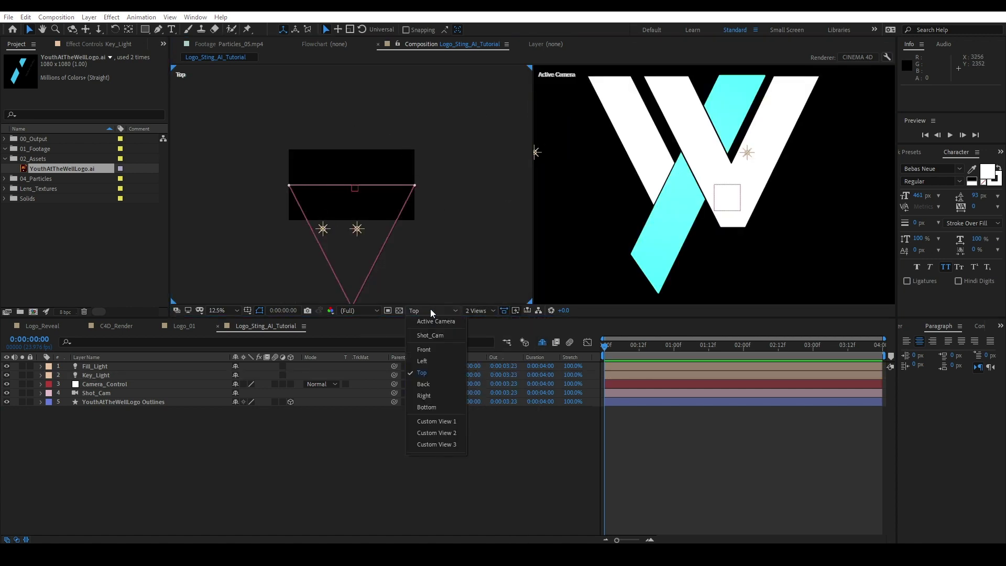
{"action": "left_click", "coordinate": [432, 373]}
{"action": "left_click", "coordinate": [357, 229]}
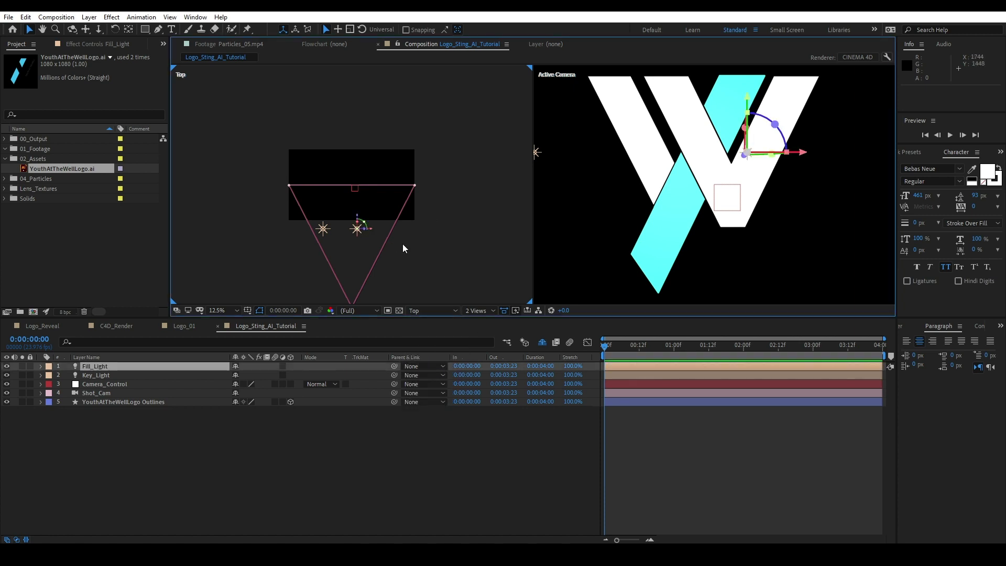
{"action": "left_click_drag", "start_coordinate": [370, 230], "coordinate": [399, 182]}
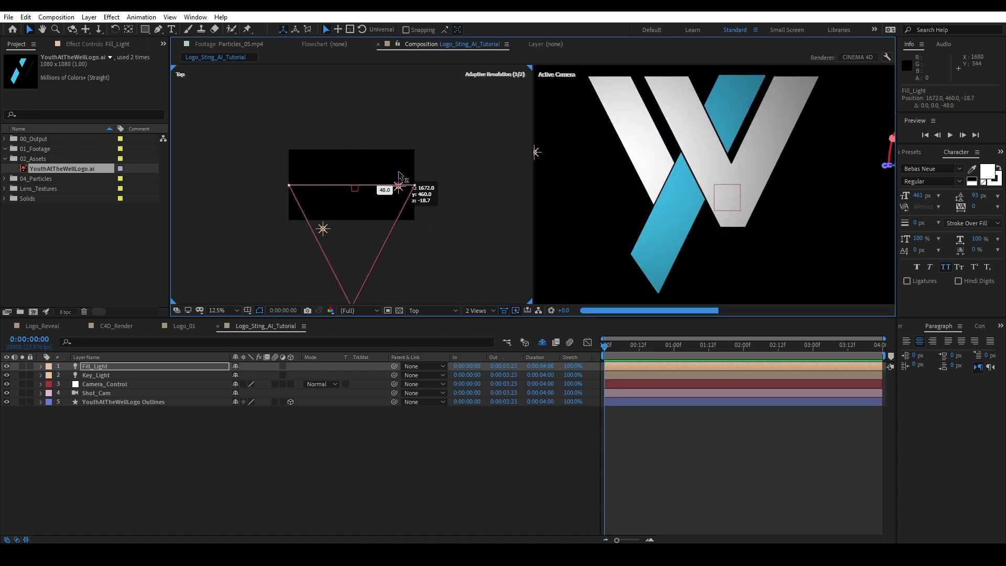
{"action": "left_click", "coordinate": [167, 401]}
Delete the strokes from Group 15 and Group 16 on the logo outlines layer.
{"action": "left_click", "coordinate": [39, 401]}
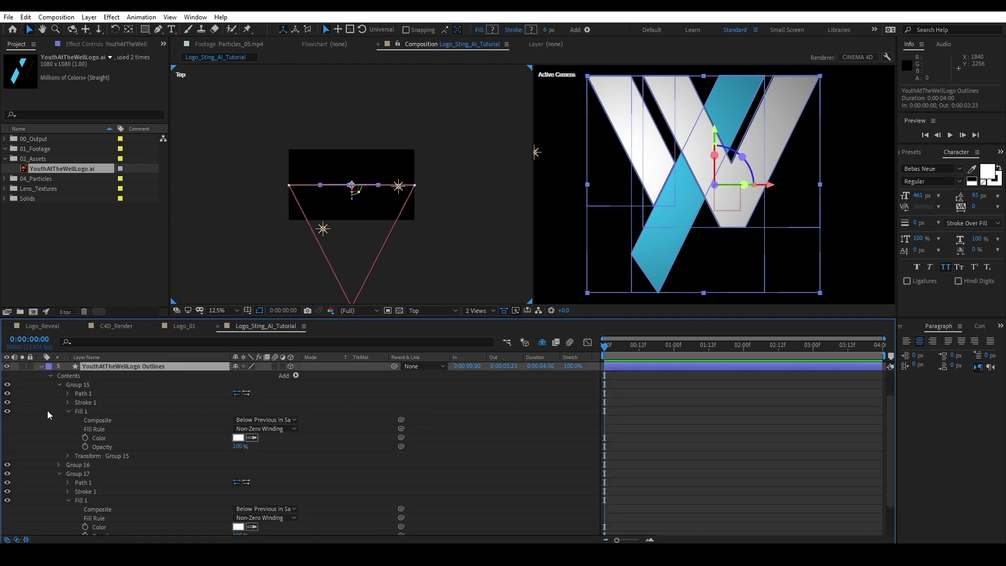
{"action": "left_click", "coordinate": [86, 402]}
{"action": "key", "text": "Delete"}
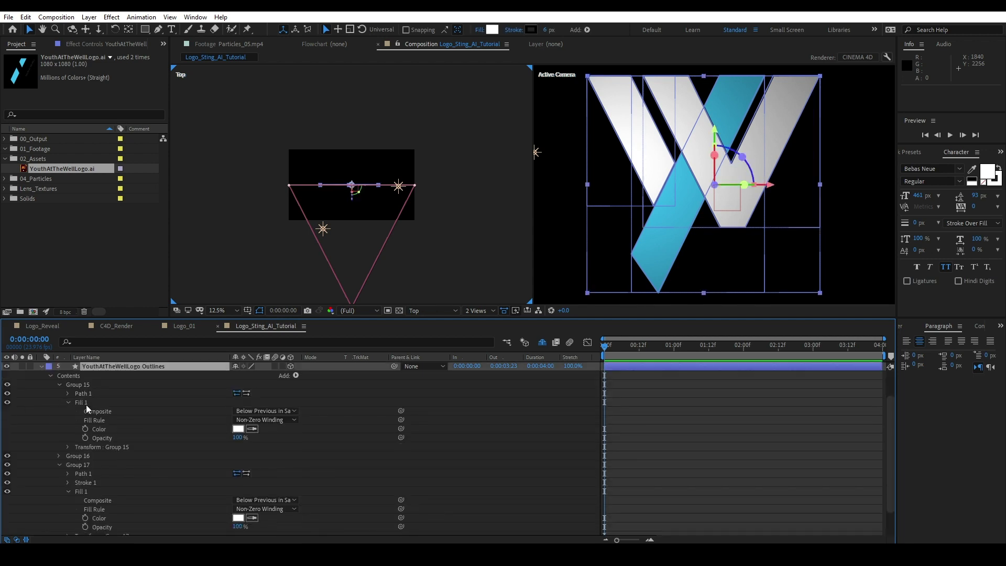
{"action": "left_click", "coordinate": [59, 385]}
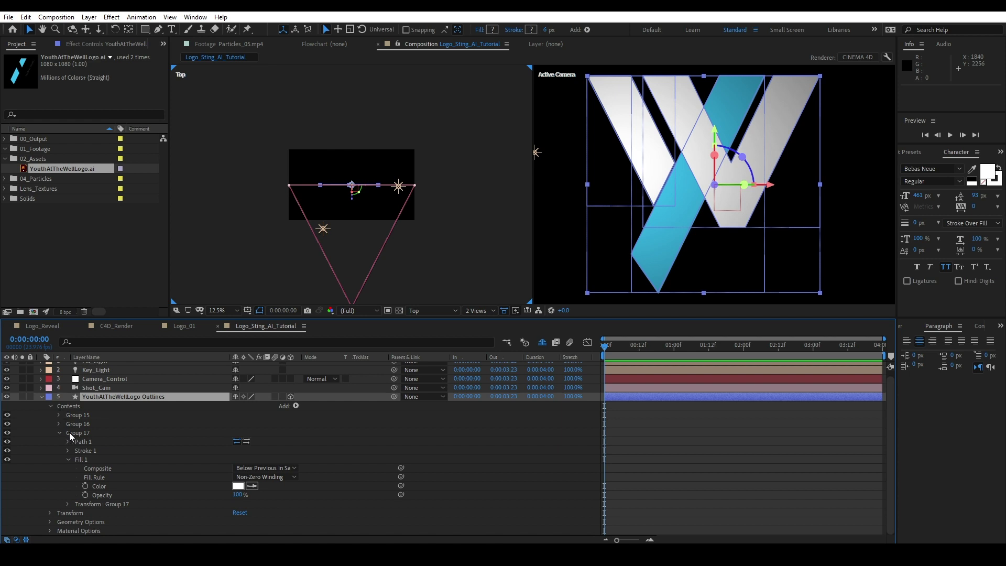
{"action": "left_click", "coordinate": [59, 424]}
{"action": "left_click", "coordinate": [90, 442]}
{"action": "key", "text": "Delete"}
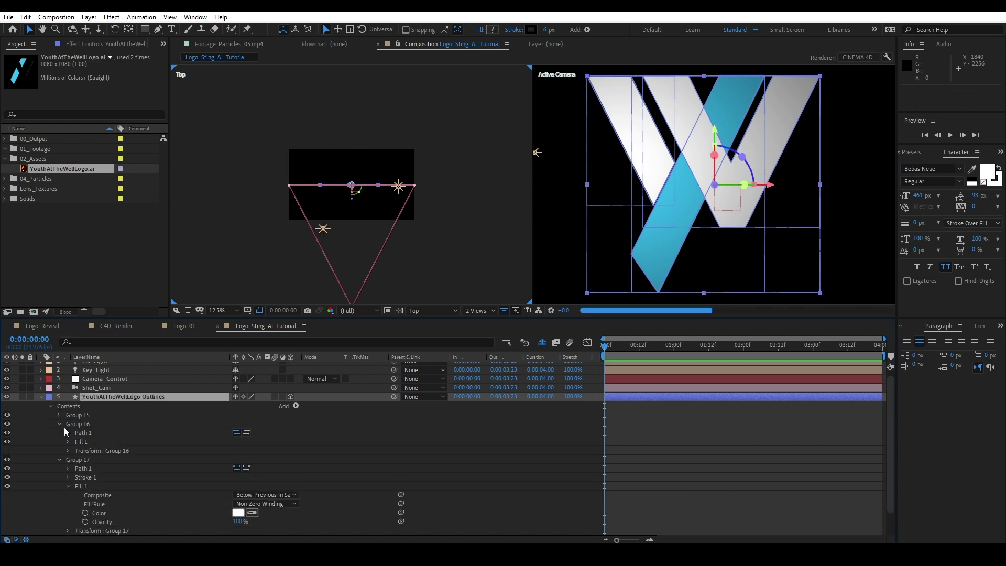
{"action": "left_click", "coordinate": [60, 426]}
Inspect Group 17's fill, then collapse it to show the logo's Geometry Options.
{"action": "left_click", "coordinate": [75, 433]}
{"action": "left_click", "coordinate": [59, 432]}
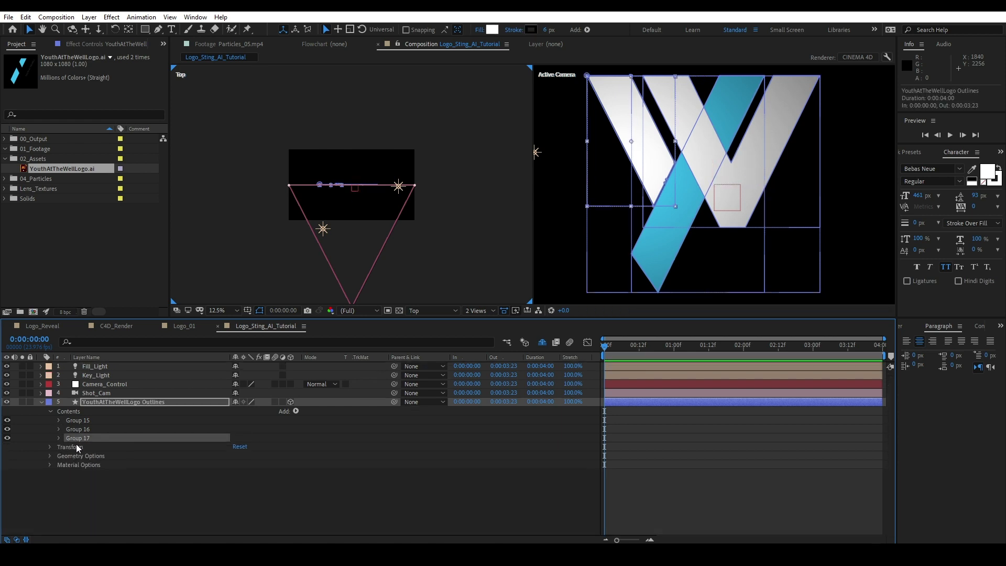
{"action": "left_click", "coordinate": [58, 436]}
{"action": "left_click", "coordinate": [43, 407]}
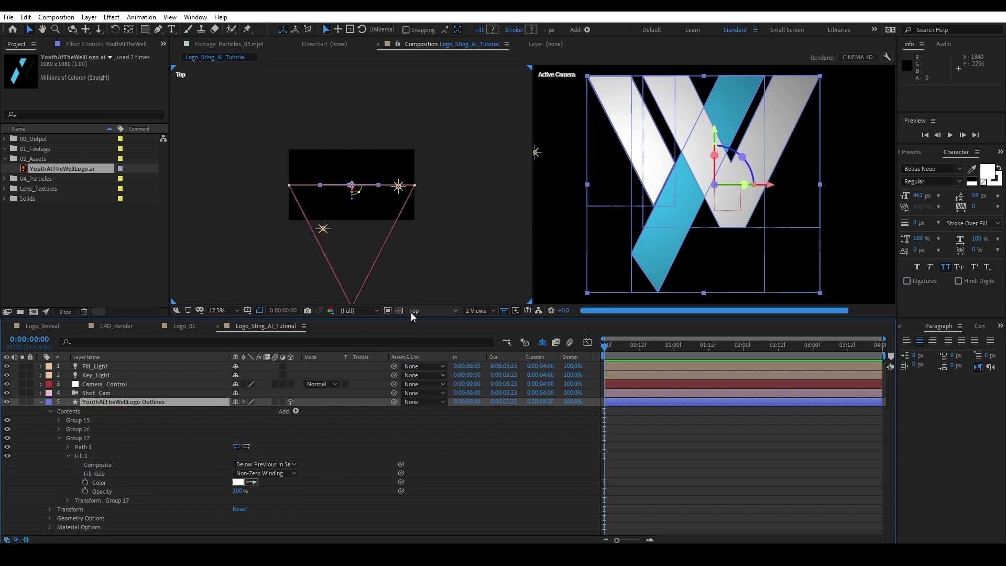
{"action": "left_click", "coordinate": [40, 402]}
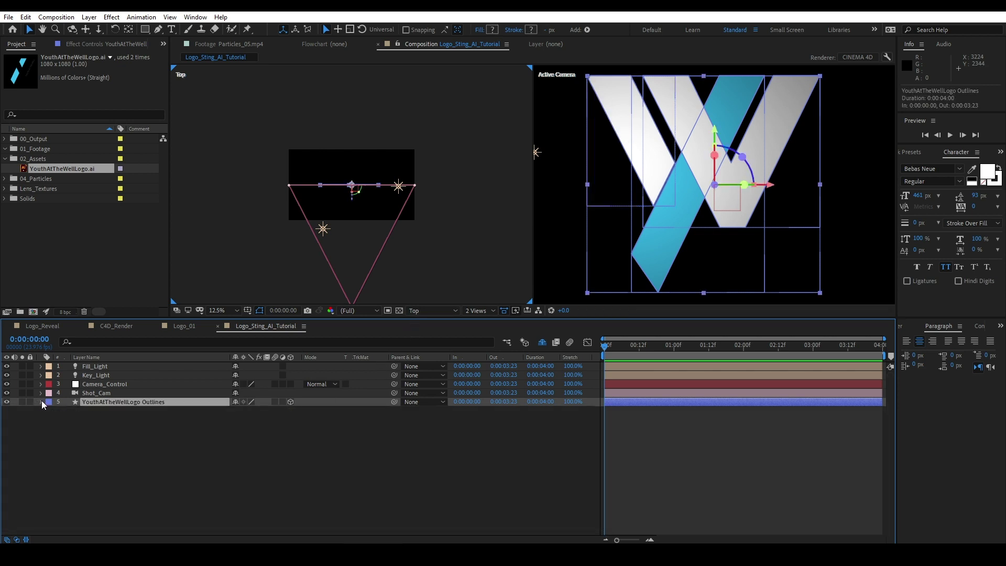
{"action": "left_click", "coordinate": [42, 401]}
{"action": "left_click", "coordinate": [59, 437]}
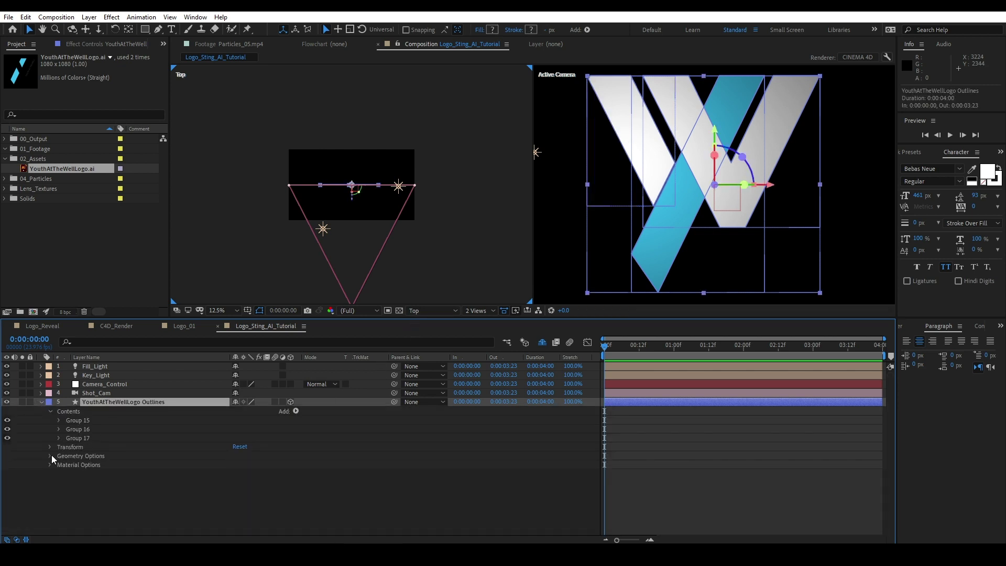
{"action": "left_click", "coordinate": [50, 455]}
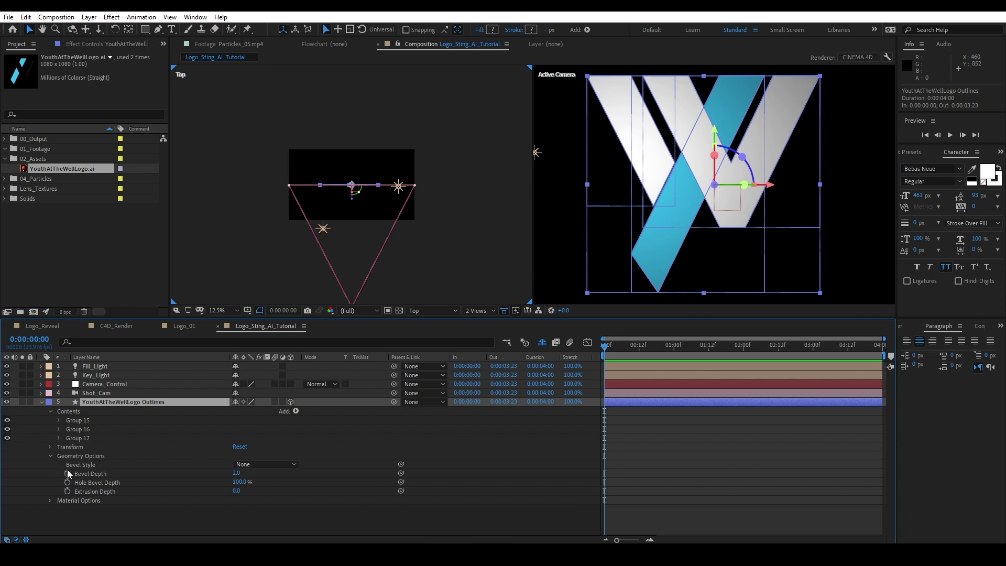
Give the logo a Convex bevel style and an extrusion depth of 25.
{"action": "left_click", "coordinate": [258, 463]}
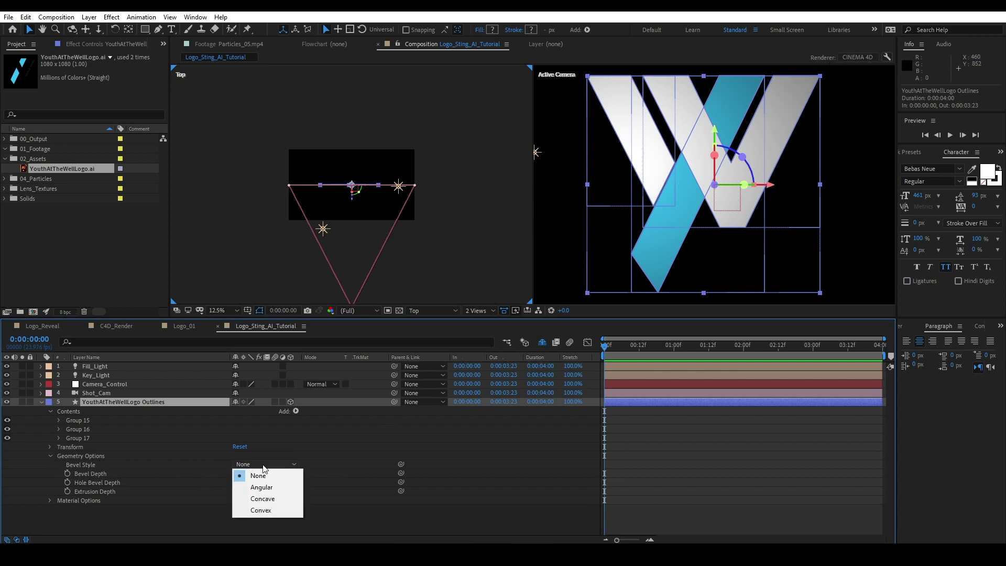
{"action": "left_click", "coordinate": [276, 510]}
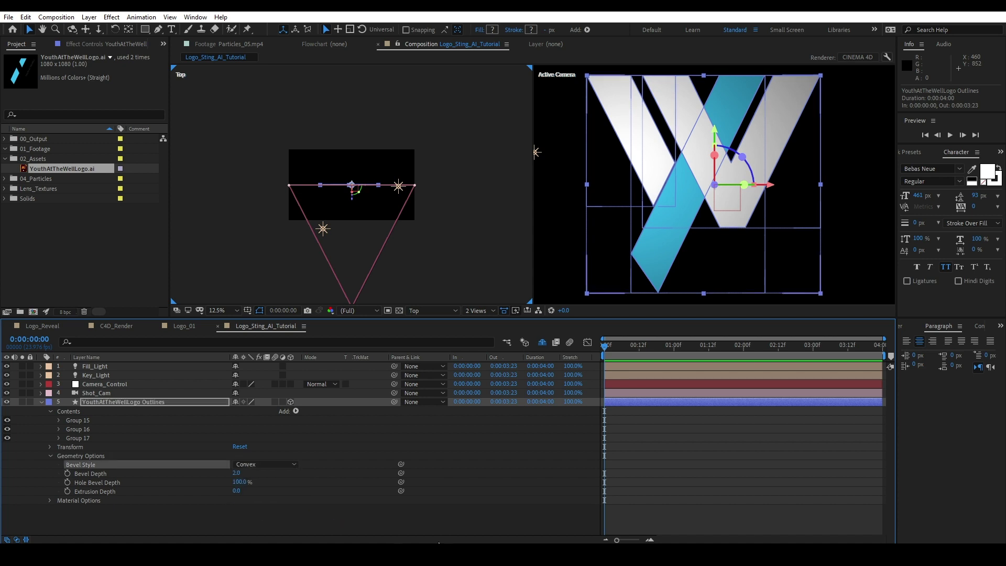
{"action": "left_click", "coordinate": [237, 491]}
{"action": "type", "text": "2"}
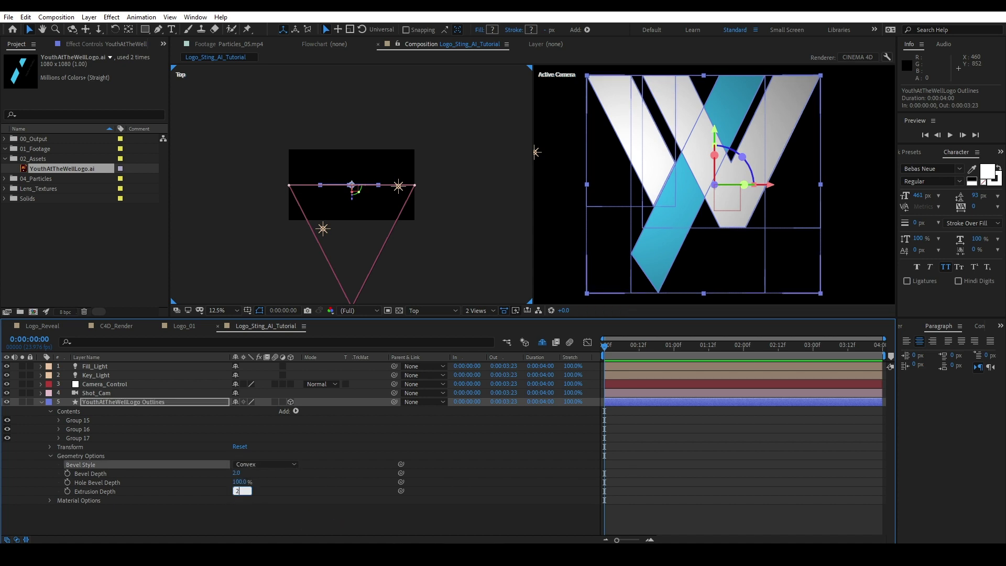
{"action": "type", "text": "5"}
{"action": "key", "text": "Return"}
{"action": "key", "text": "period"}
{"action": "key", "text": "period"}
{"action": "key", "text": "period"}
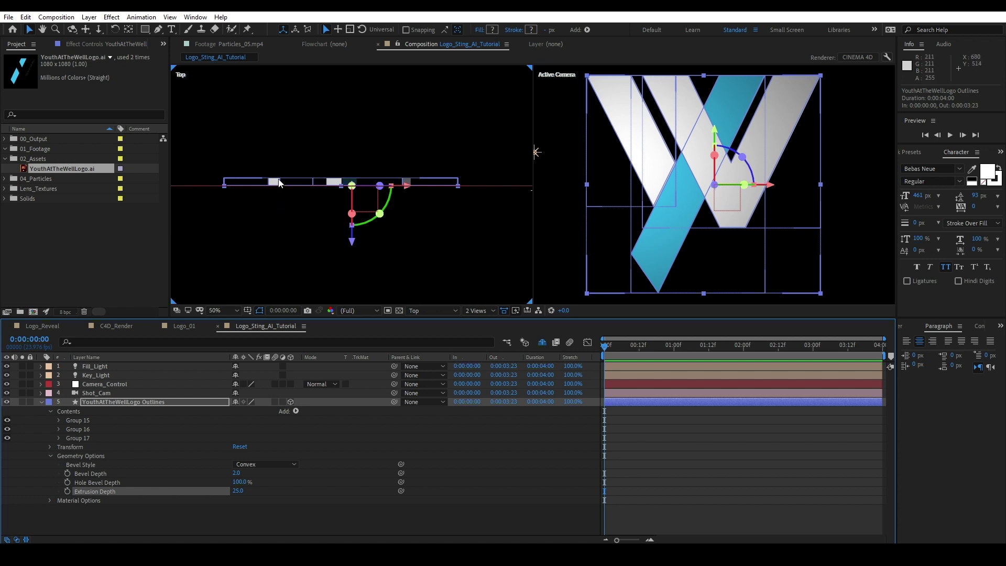
Set the logo's bevel depth to 10.
{"action": "left_click", "coordinate": [236, 474]}
{"action": "type", "text": "4"}
{"action": "left_click", "coordinate": [370, 473]}
{"action": "left_click", "coordinate": [236, 474]}
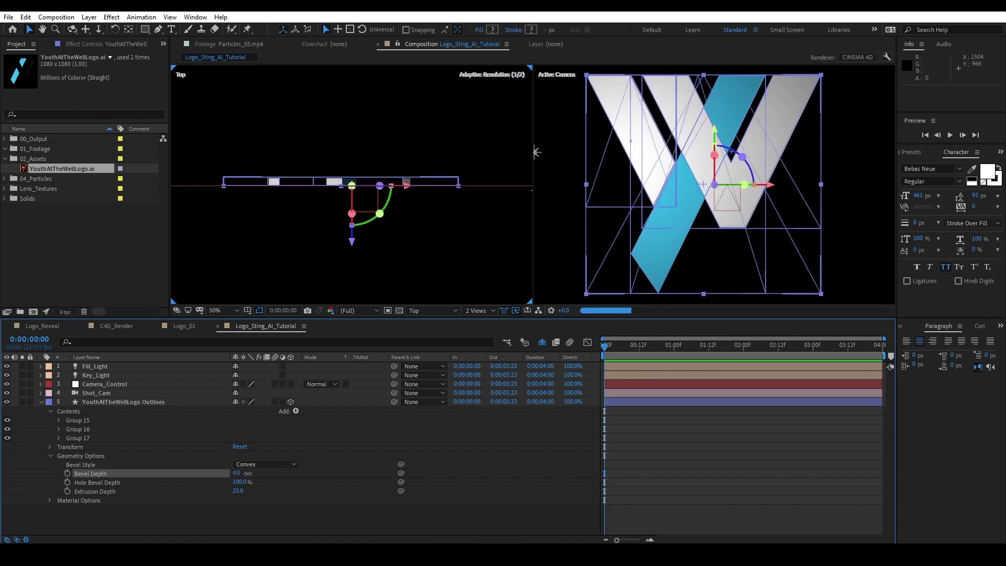
{"action": "left_click", "coordinate": [238, 473]}
{"action": "type", "text": "10"}
{"action": "key", "text": "Return"}
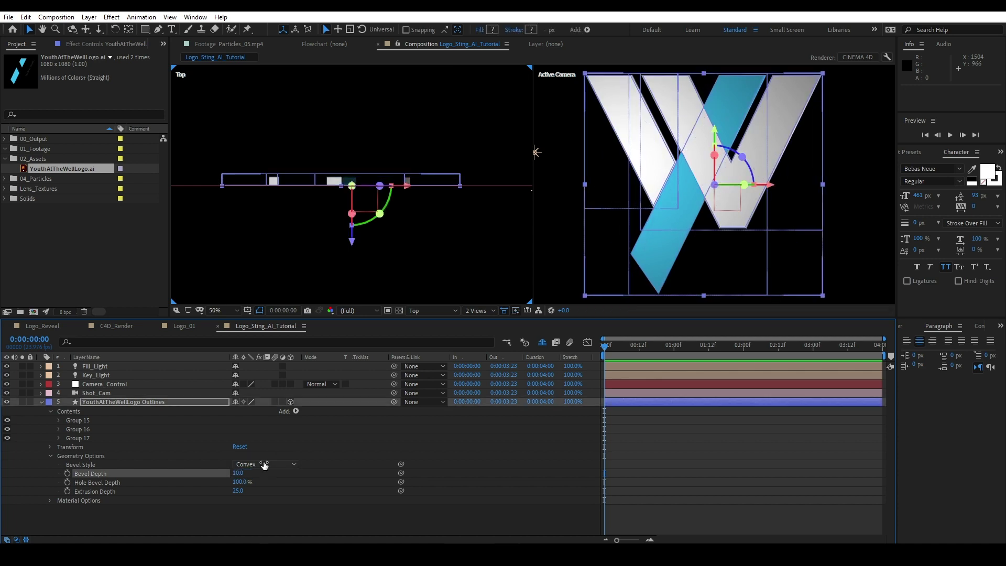
{"action": "left_click", "coordinate": [274, 259]}
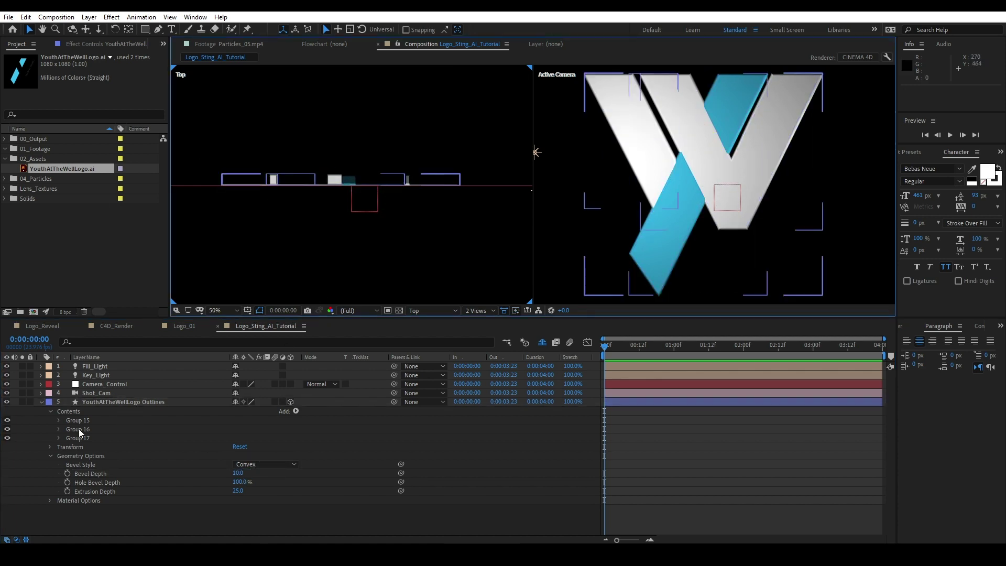
Switch the viewer to a single Active Camera view and orbit to inspect the extrusion.
{"action": "left_click", "coordinate": [129, 386]}
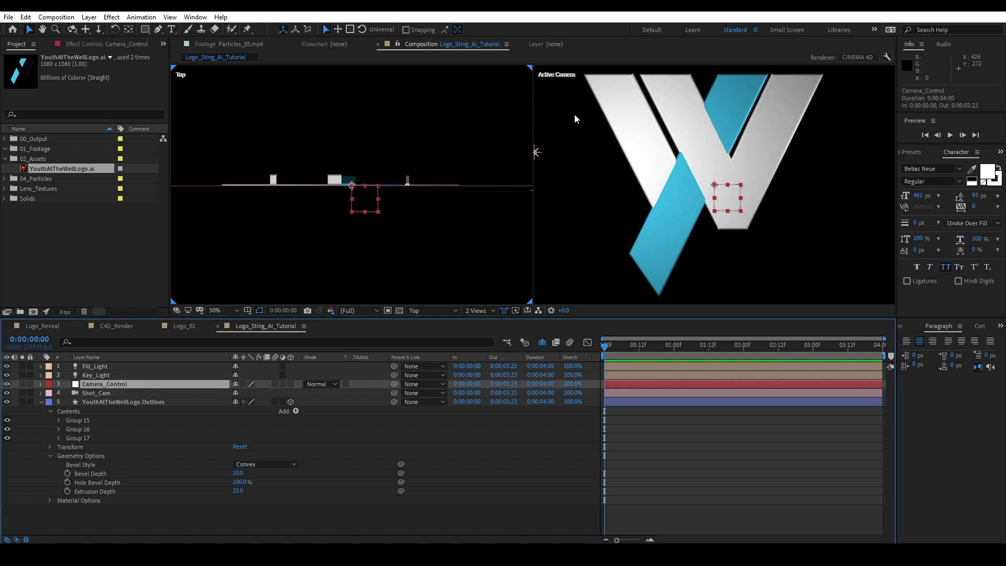
{"action": "left_click", "coordinate": [670, 109]}
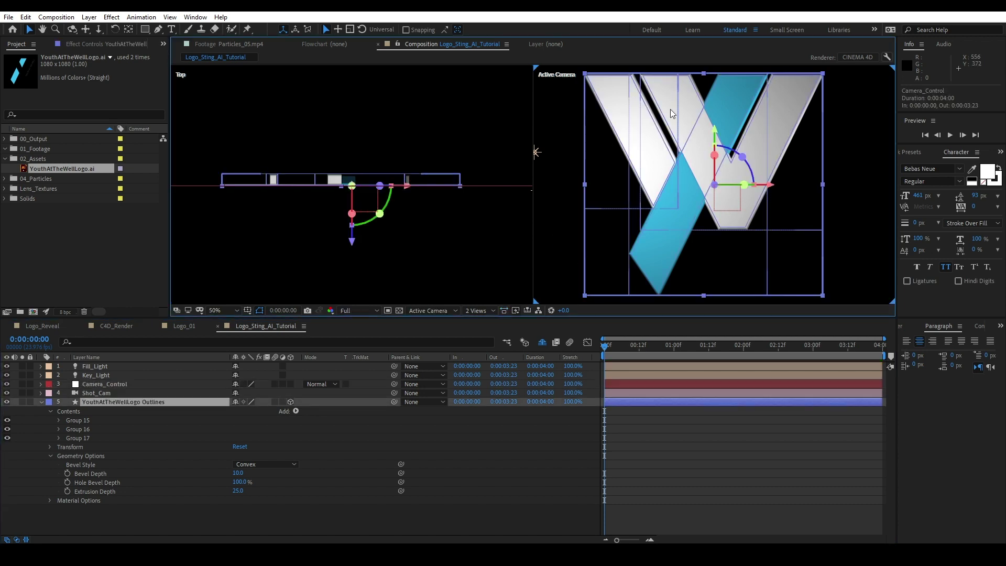
{"action": "left_click", "coordinate": [479, 310]}
{"action": "left_click", "coordinate": [493, 333]}
{"action": "key", "text": "c"}
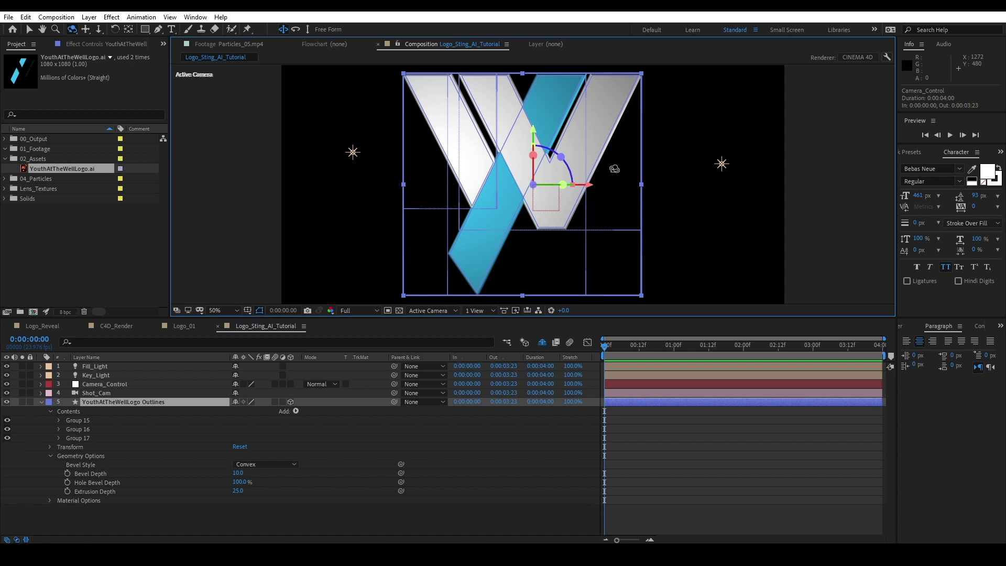
{"action": "left_click_drag", "start_coordinate": [614, 168], "coordinate": [594, 214]}
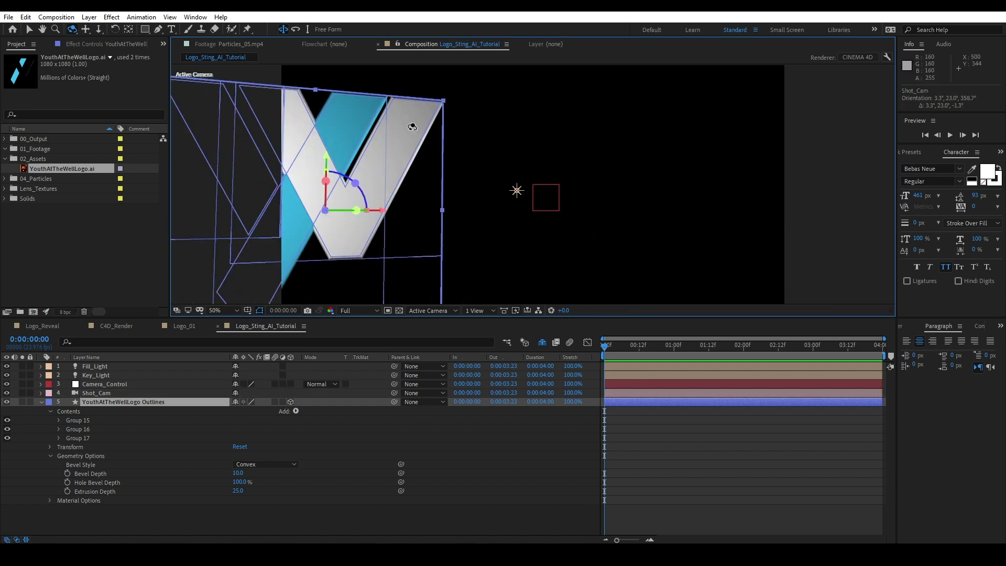
Inspect the Shot_Cam, Key_Light and Fill_Light layers.
{"action": "left_click", "coordinate": [91, 392]}
{"action": "left_click", "coordinate": [40, 392]}
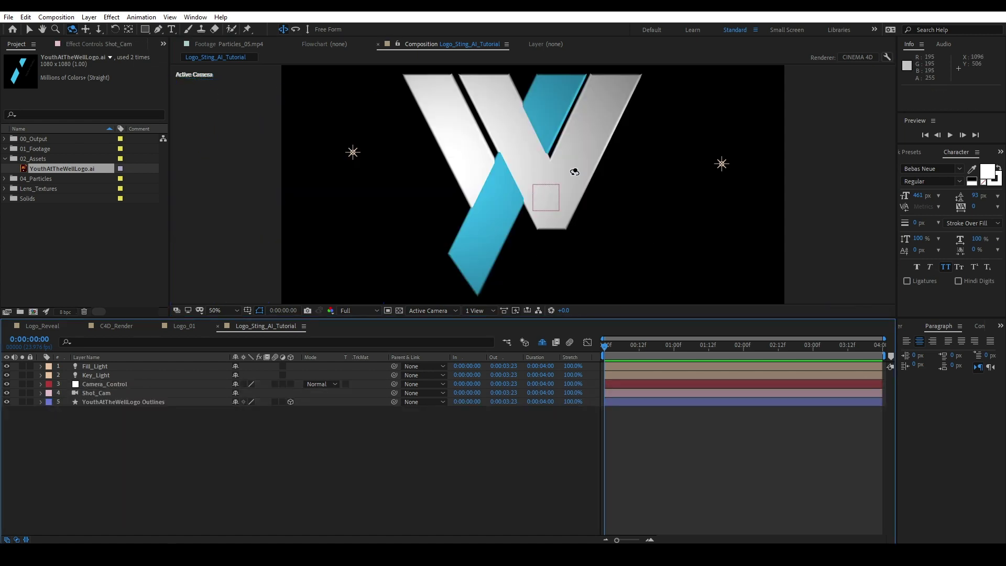
{"action": "left_click", "coordinate": [102, 375]}
{"action": "left_click", "coordinate": [94, 366]}
Reveal the logo's Material Options and turn Casts Shadows On.
{"action": "left_click", "coordinate": [40, 402]}
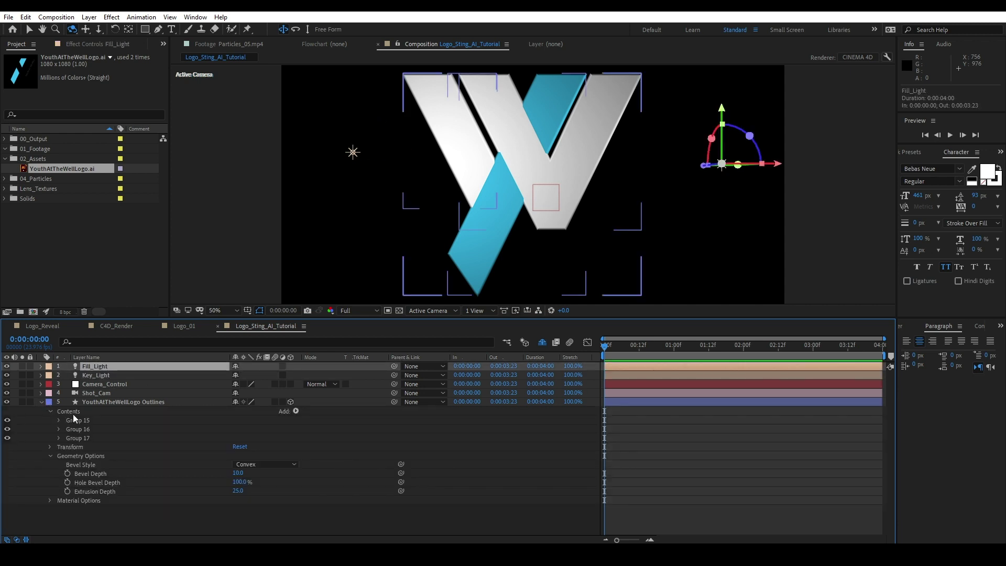
{"action": "left_click", "coordinate": [50, 456]}
{"action": "left_click", "coordinate": [109, 401]}
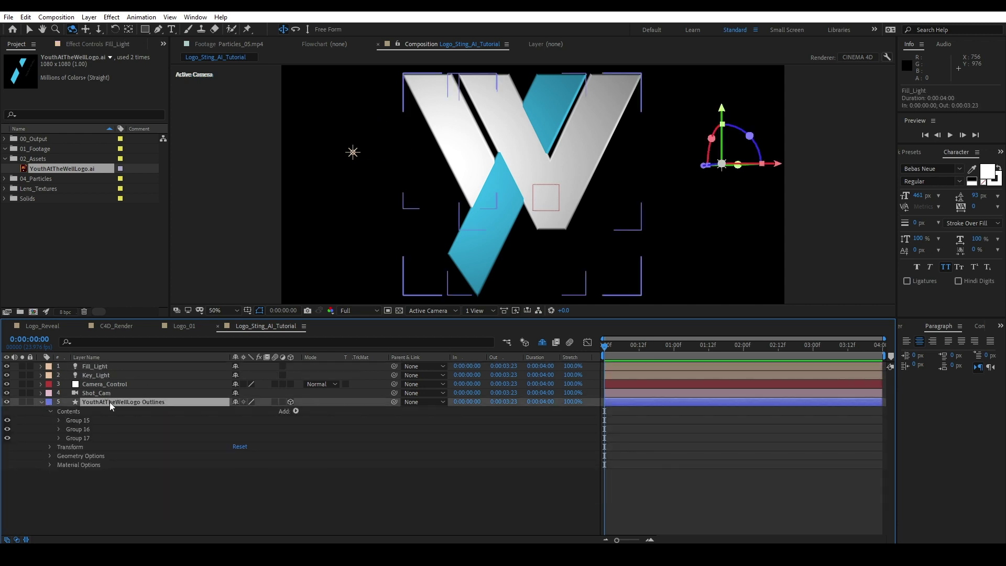
{"action": "key", "text": "a"}
{"action": "key", "text": "a"}
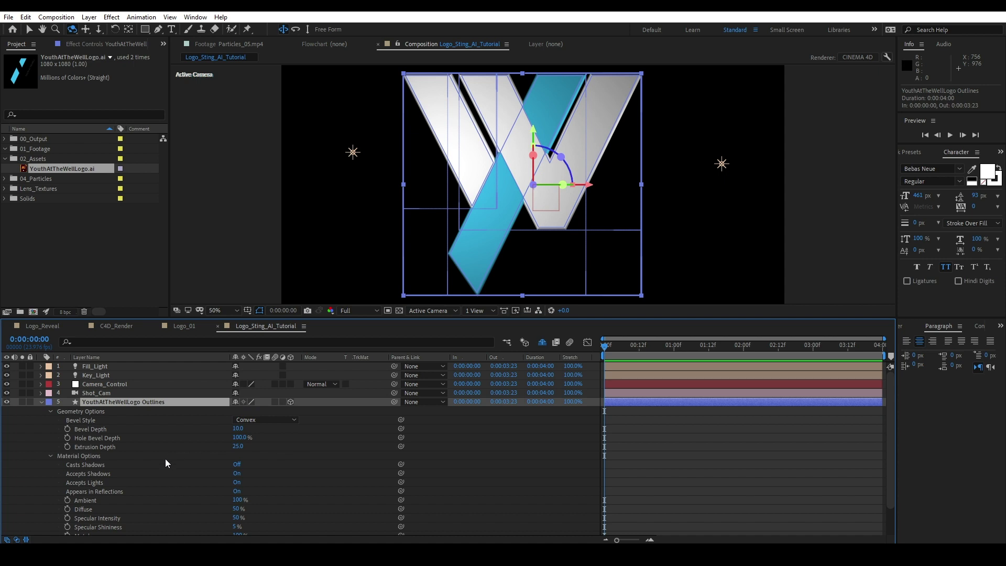
{"action": "scroll", "coordinate": [167, 458], "scroll_direction": "down", "scroll_amount": 1}
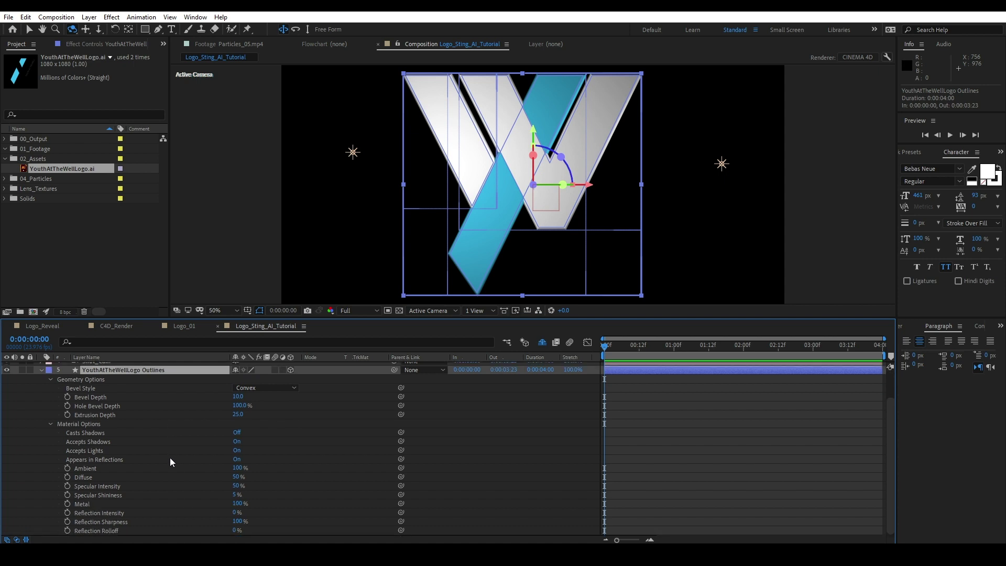
{"action": "left_click", "coordinate": [237, 433]}
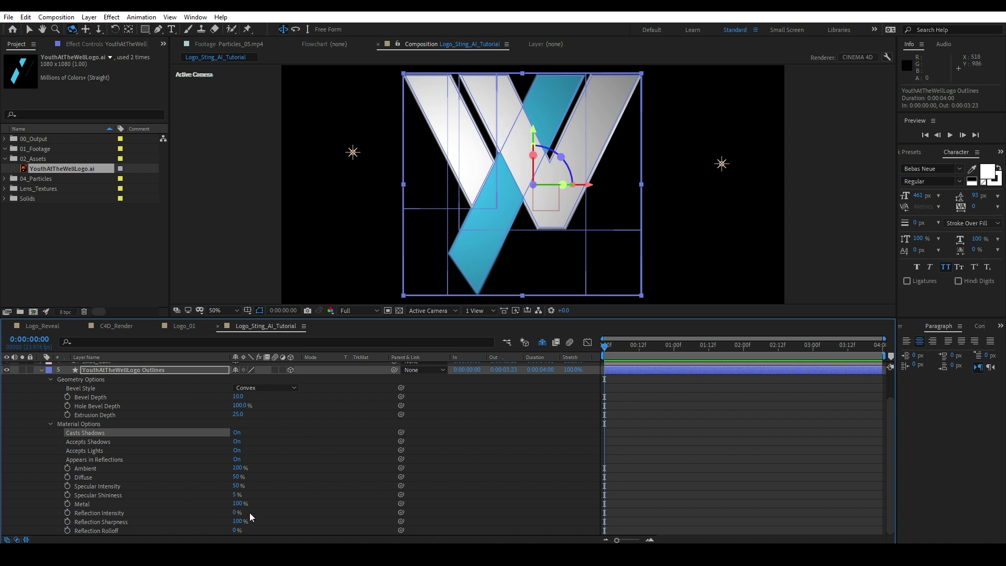
Set Specular Shininess to 50%, Ambient to 90% and Diffuse to 60%.
{"action": "left_click", "coordinate": [236, 494]}
{"action": "type", "text": "50"}
{"action": "key", "text": "Return"}
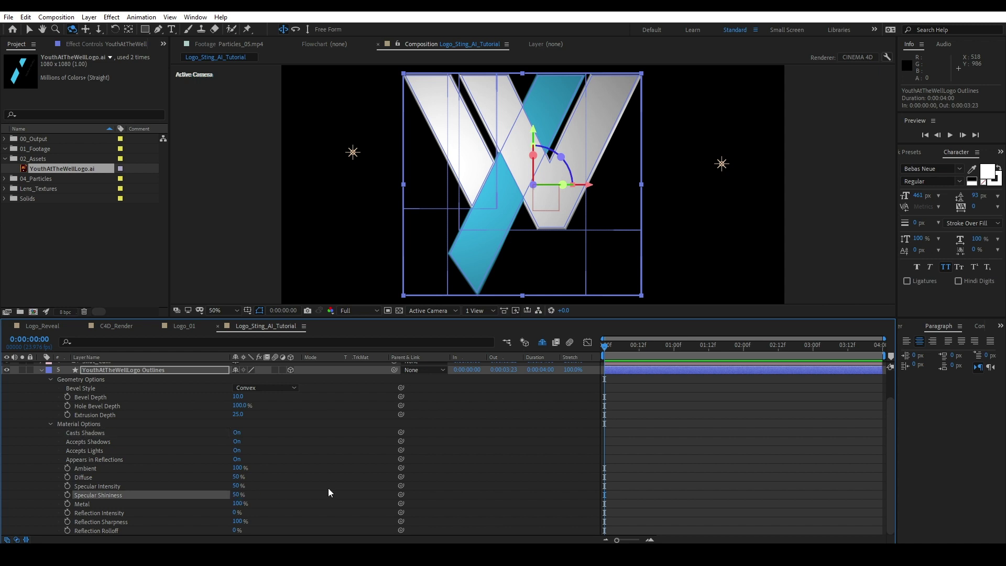
{"action": "left_click", "coordinate": [239, 467]}
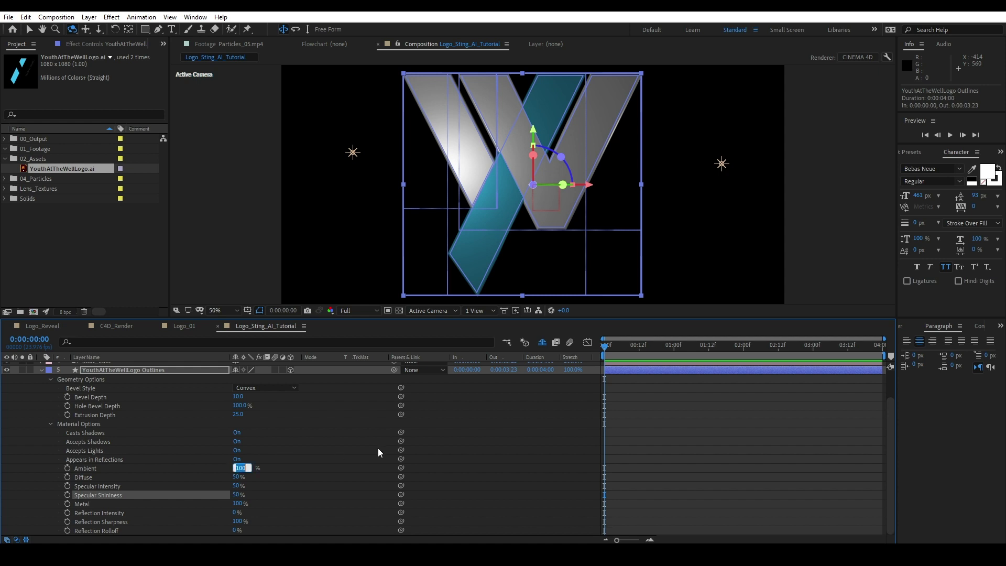
{"action": "type", "text": "90"}
{"action": "key", "text": "Return"}
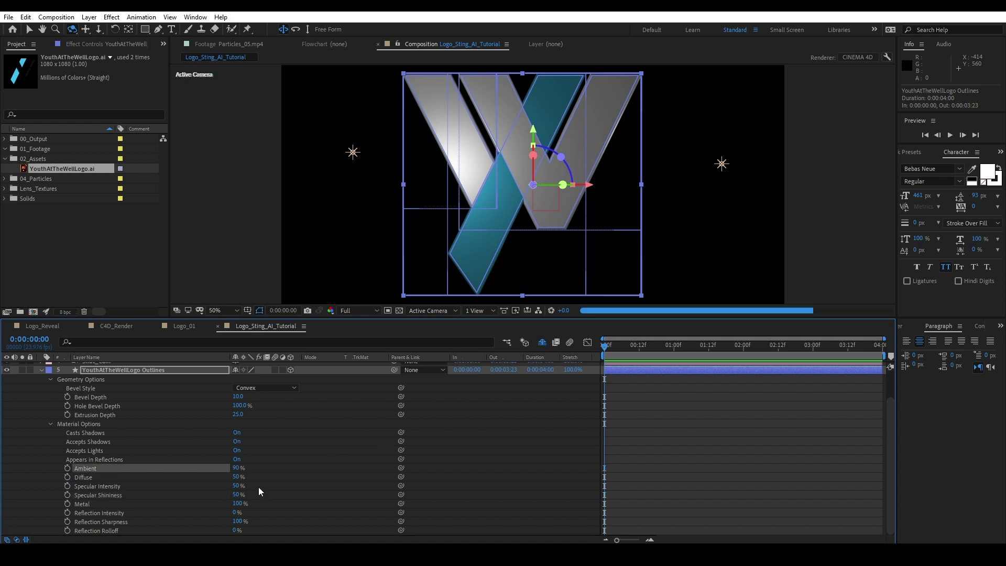
{"action": "left_click", "coordinate": [237, 476]}
{"action": "type", "text": "60"}
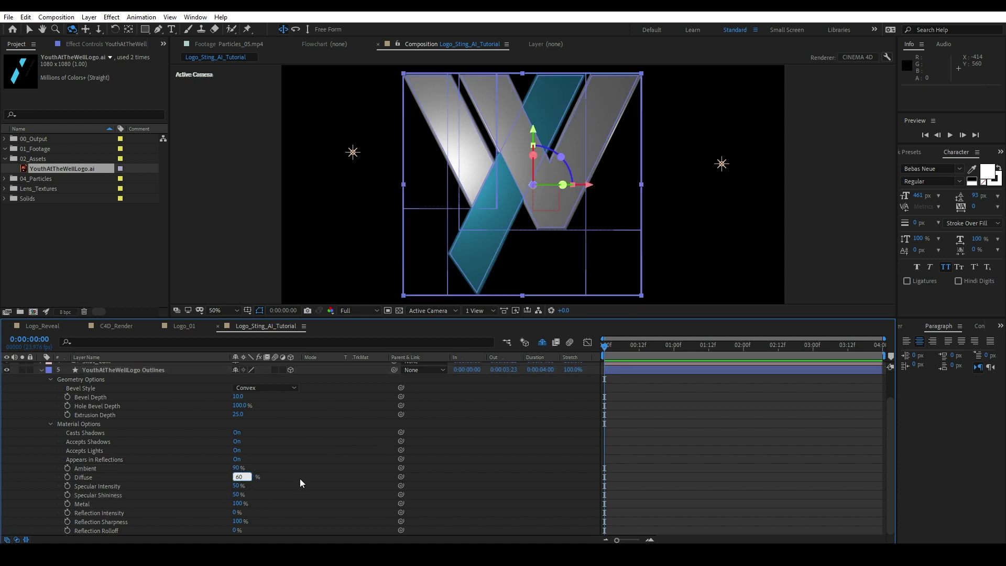
{"action": "key", "text": "Return"}
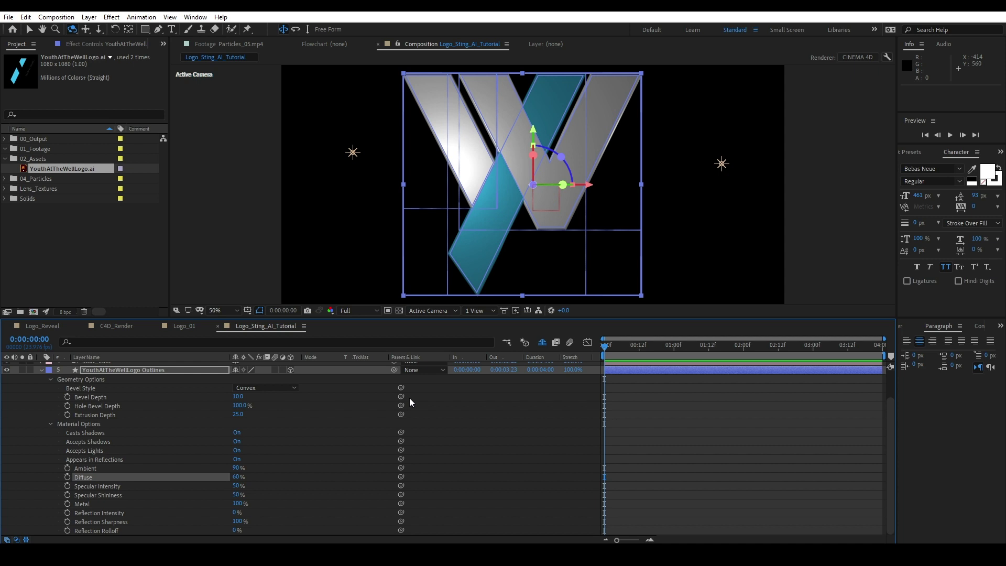
Duplicate the logo outlines layer twice and delete Groups 16 and 17 from Outlines 3.
{"action": "key", "text": "ctrl+grave"}
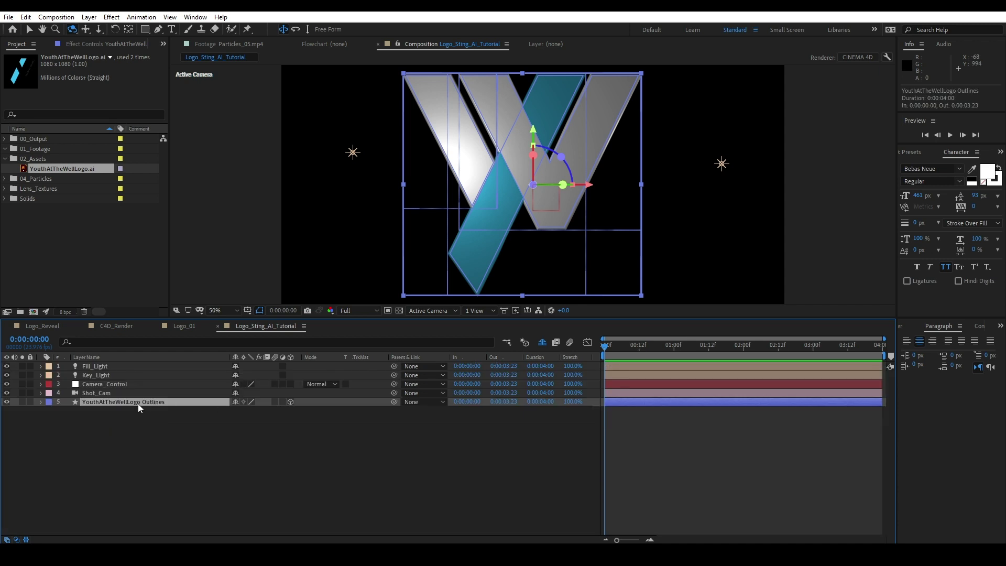
{"action": "key", "text": "ctrl+d"}
{"action": "key", "text": "ctrl+d"}
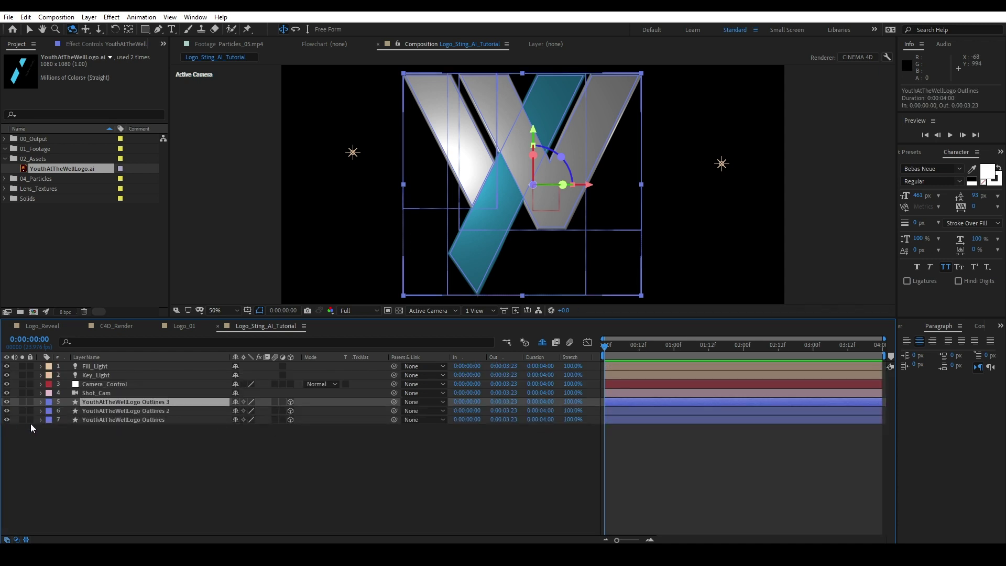
{"action": "key", "text": "F2"}
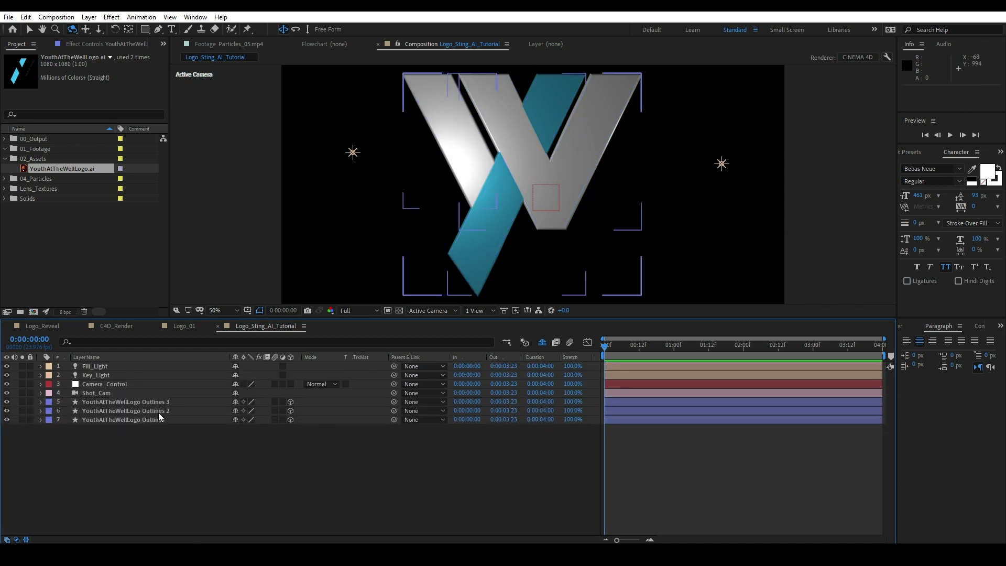
{"action": "left_click", "coordinate": [41, 402]}
{"action": "left_click", "coordinate": [50, 412]}
{"action": "left_click", "coordinate": [78, 429]}
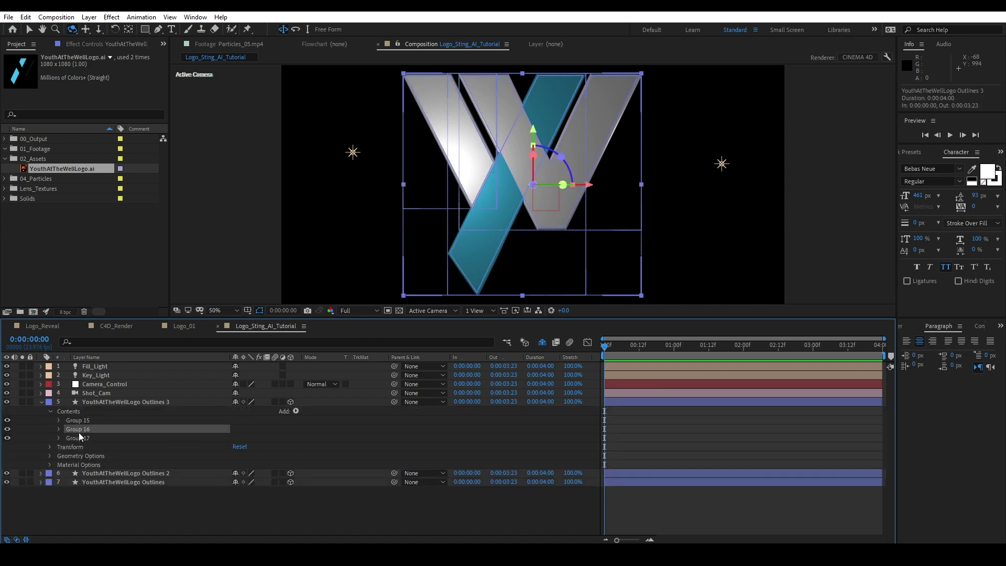
{"action": "left_click", "coordinate": [127, 437], "text": "shift"}
{"action": "key", "text": "Delete"}
{"action": "left_click", "coordinate": [115, 448]}
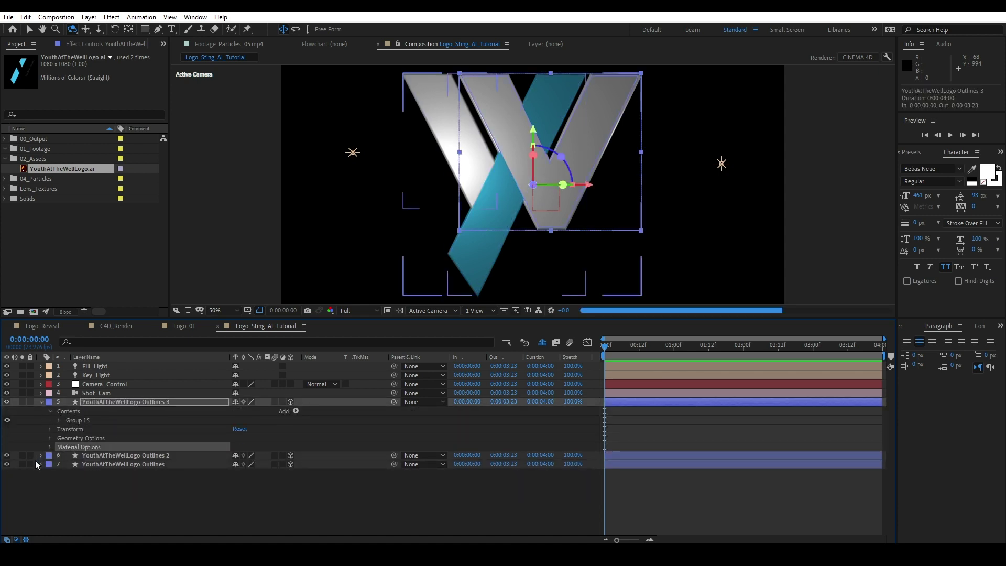
Delete Group 17 from Outlines 2.
{"action": "left_click", "coordinate": [41, 455]}
{"action": "left_click", "coordinate": [50, 464]}
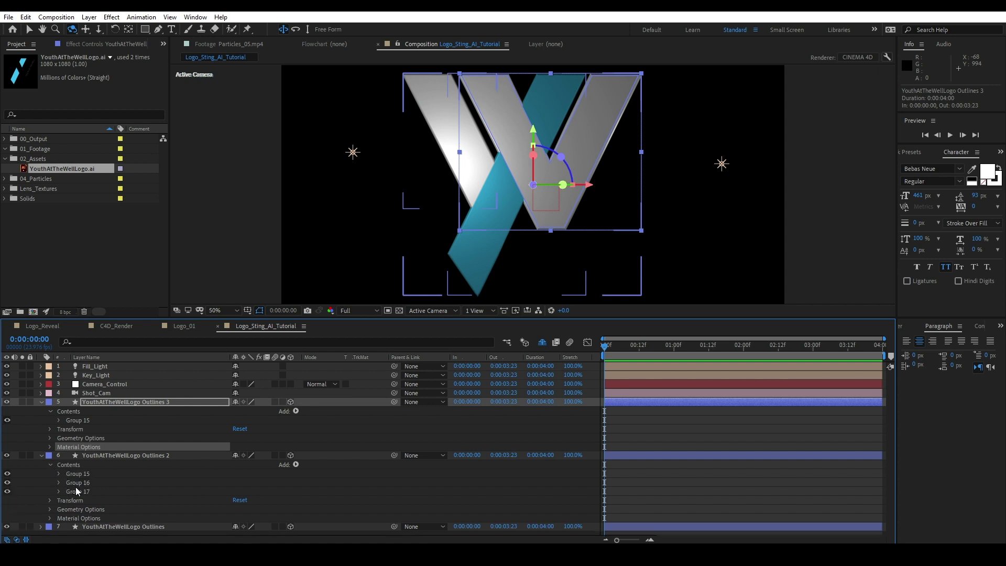
{"action": "left_click", "coordinate": [86, 474]}
{"action": "left_click", "coordinate": [83, 482]}
{"action": "key", "text": "Delete"}
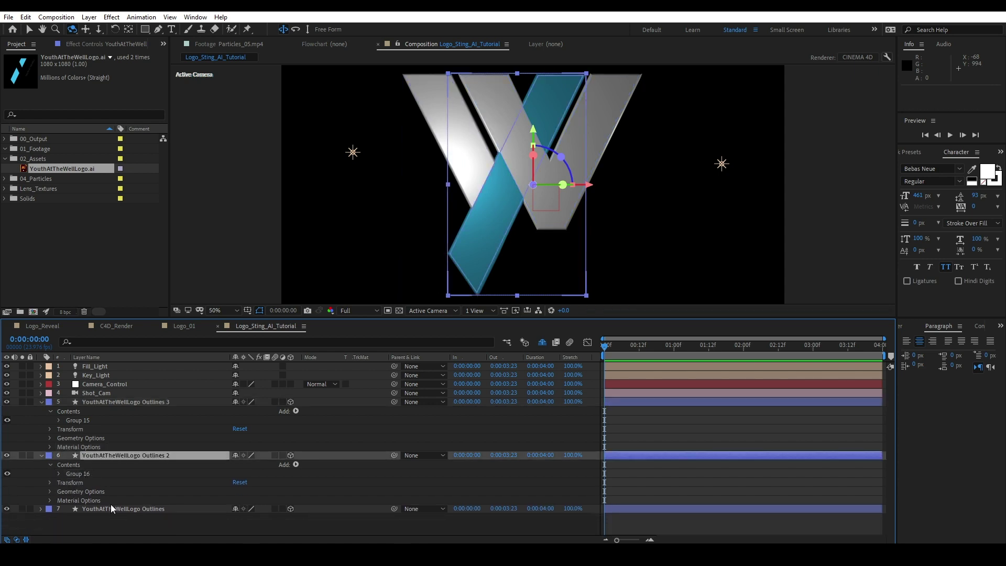
{"action": "left_click", "coordinate": [100, 502]}
Delete Groups 15 and 16 from the Outlines layer.
{"action": "left_click", "coordinate": [99, 505]}
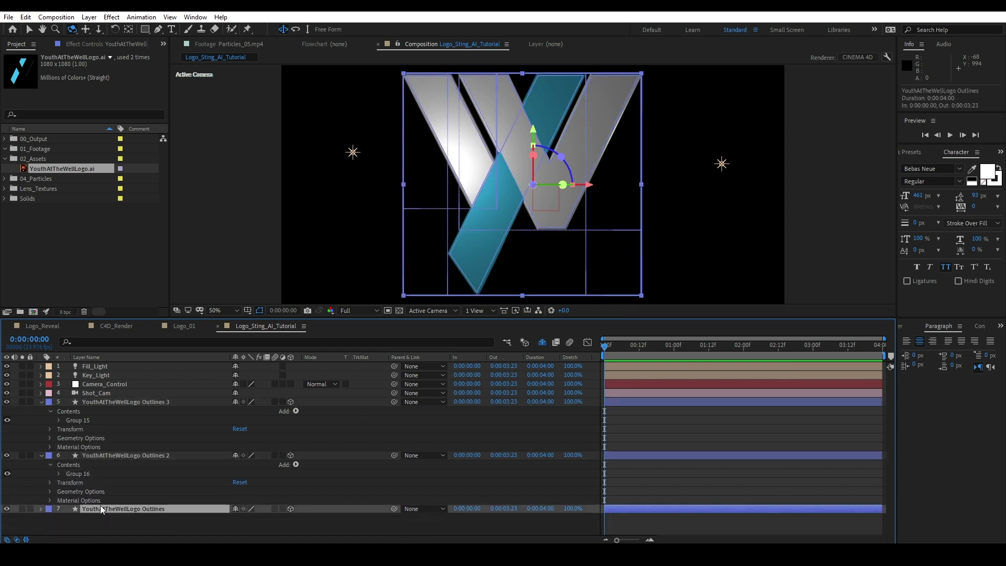
{"action": "left_click", "coordinate": [41, 508]}
{"action": "left_click", "coordinate": [51, 504]}
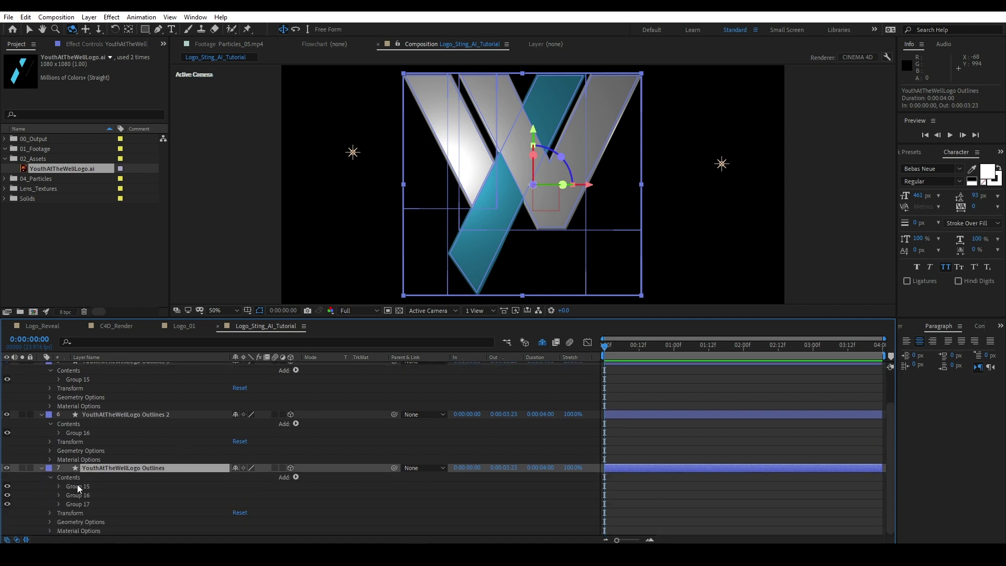
{"action": "left_click", "coordinate": [79, 487]}
{"action": "left_click", "coordinate": [79, 495], "text": "shift"}
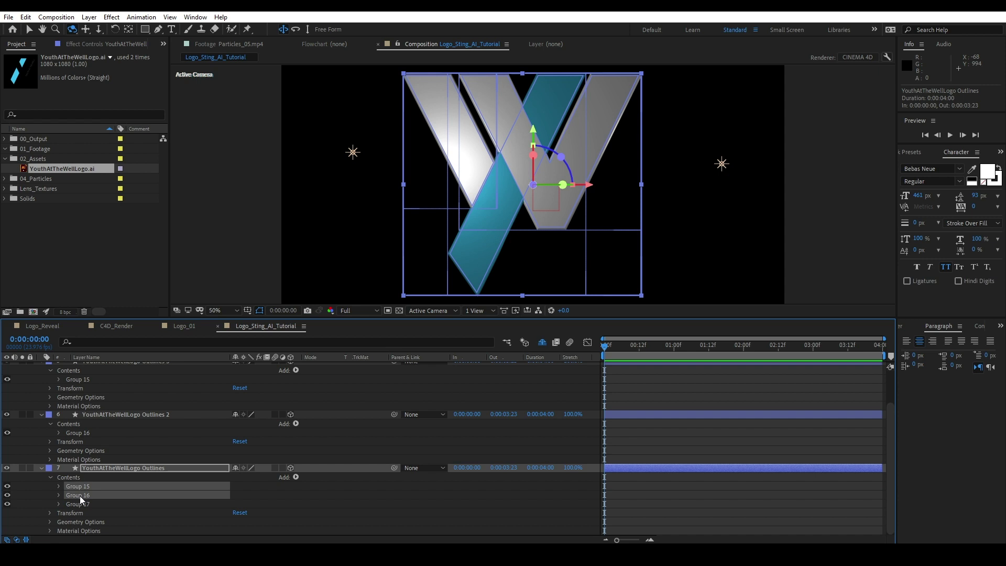
{"action": "key", "text": "Delete"}
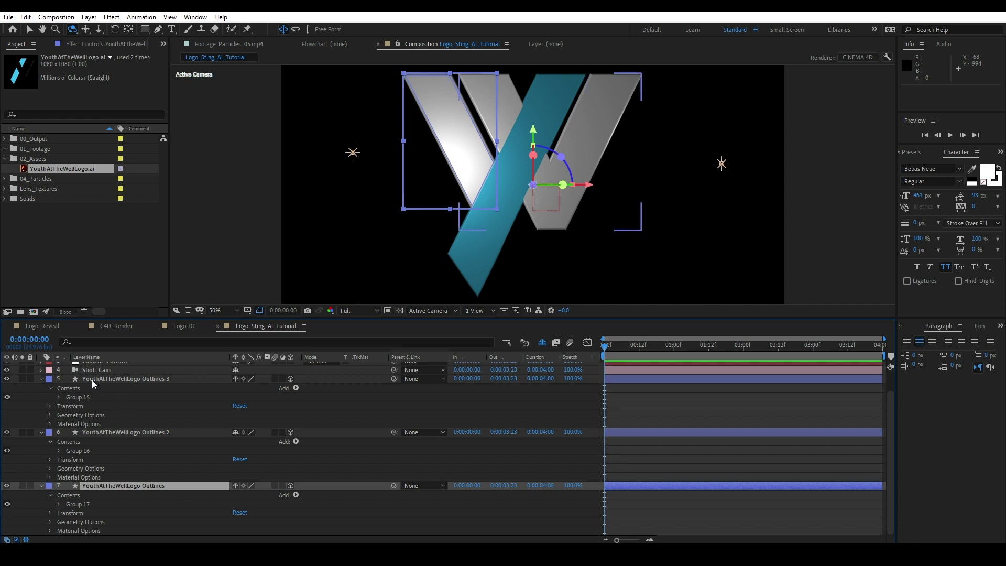
{"action": "left_click", "coordinate": [95, 402]}
Set Outlines 3's Z position to -60.
{"action": "left_click", "coordinate": [8, 402]}
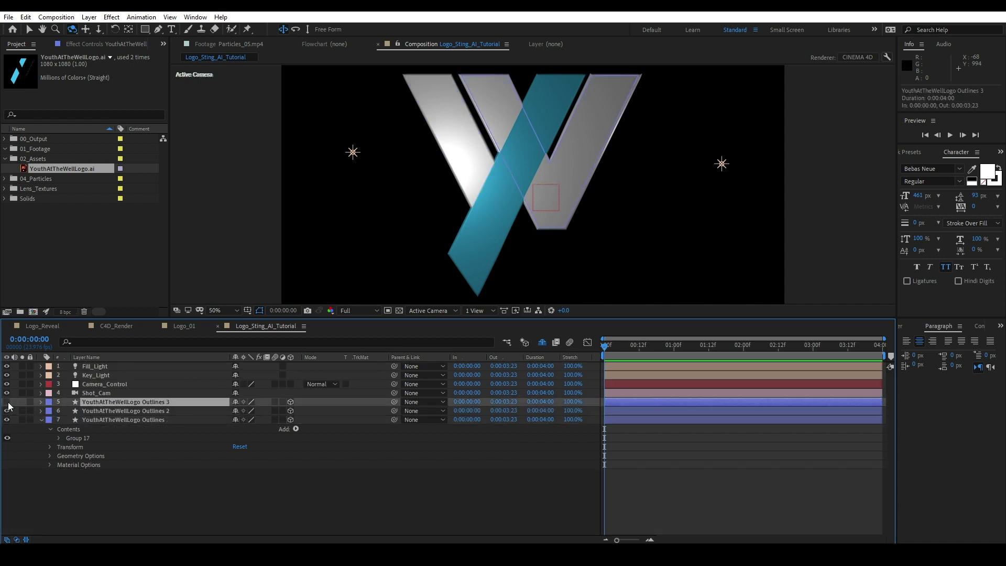
{"action": "left_click", "coordinate": [7, 402]}
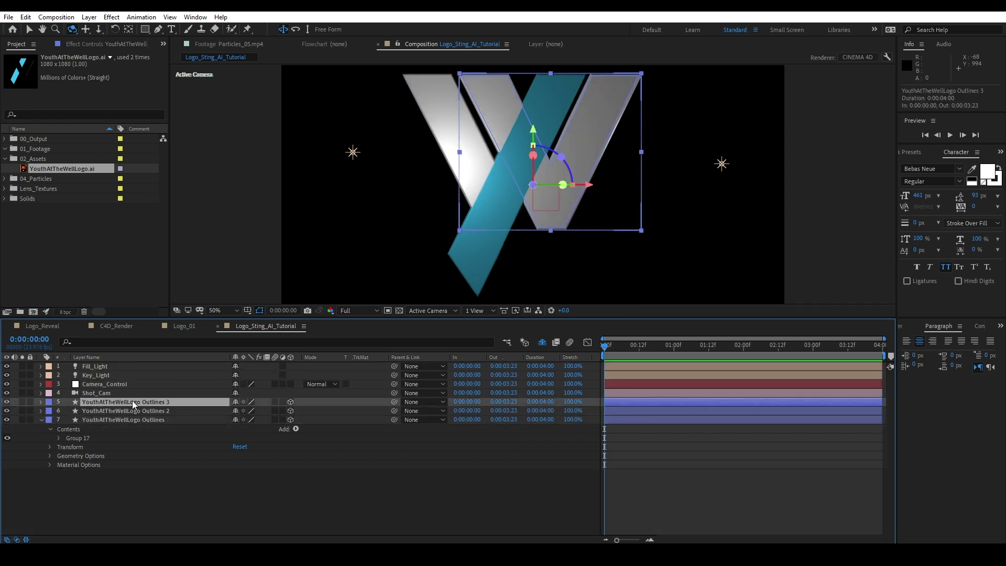
{"action": "key", "text": "p"}
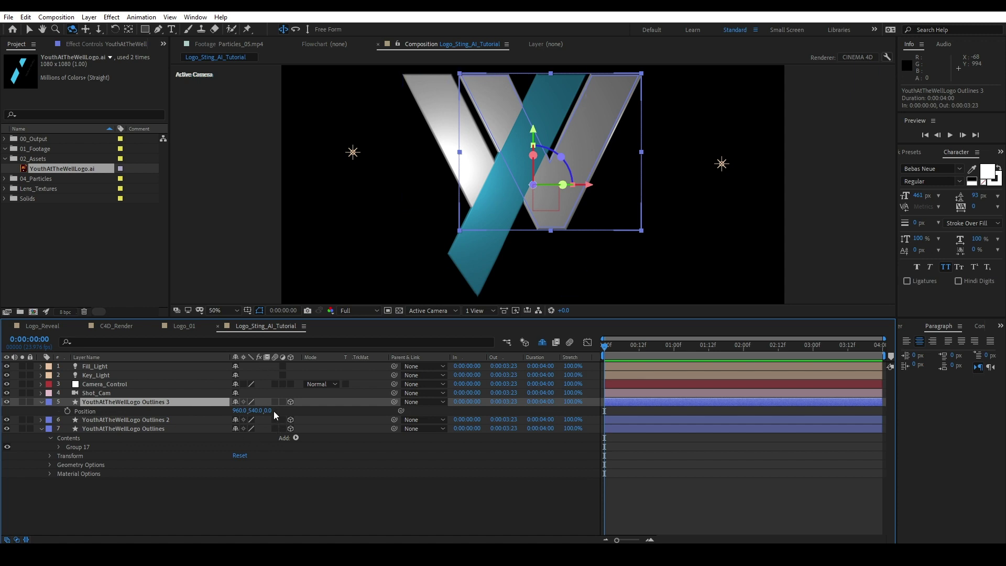
{"action": "left_click", "coordinate": [271, 410]}
{"action": "type", "text": "-60"}
{"action": "key", "text": "Return"}
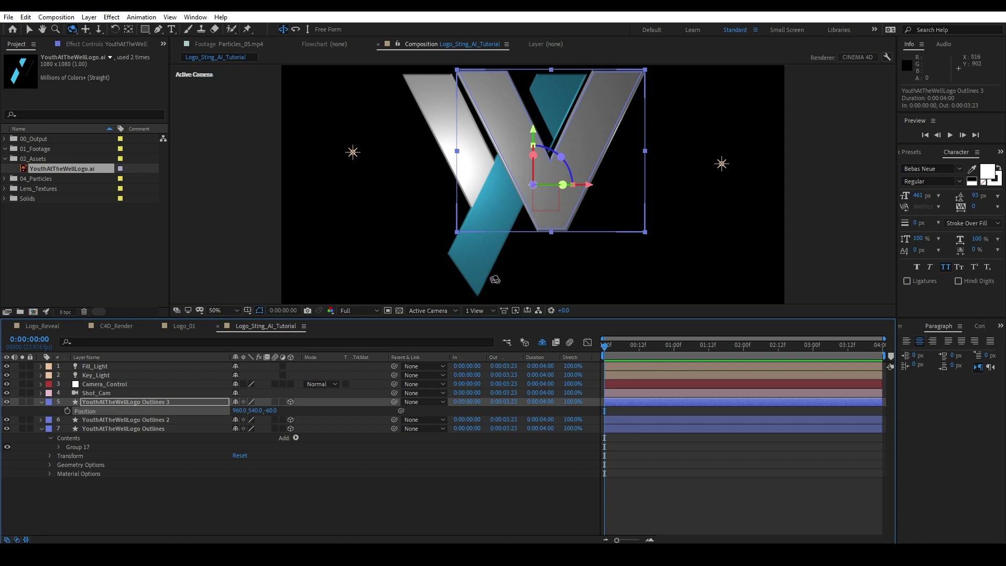
Set the Outlines layer's Z position to 60 and check the staggered result.
{"action": "left_click", "coordinate": [129, 420]}
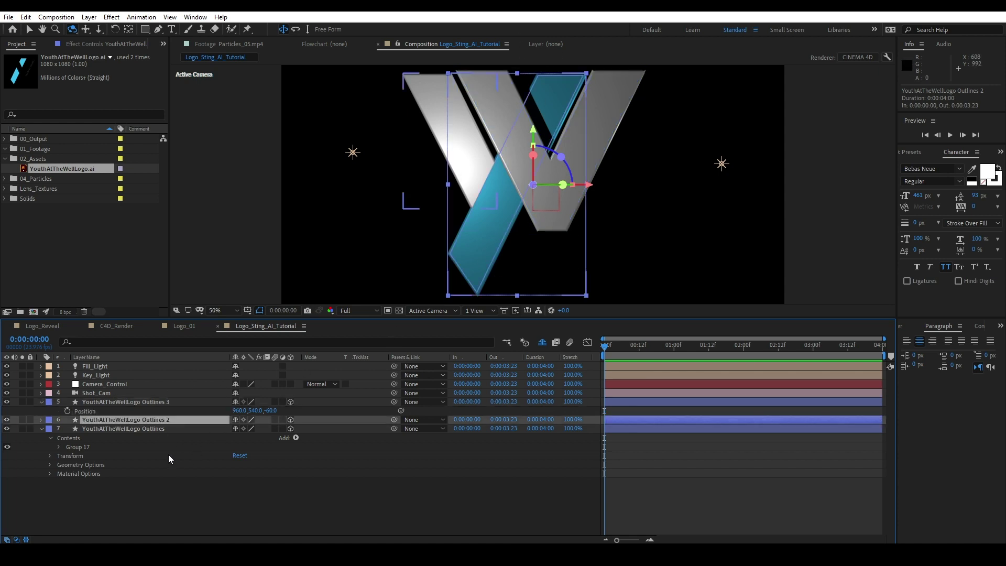
{"action": "left_click", "coordinate": [149, 428]}
{"action": "key", "text": "p"}
{"action": "left_click", "coordinate": [268, 438]}
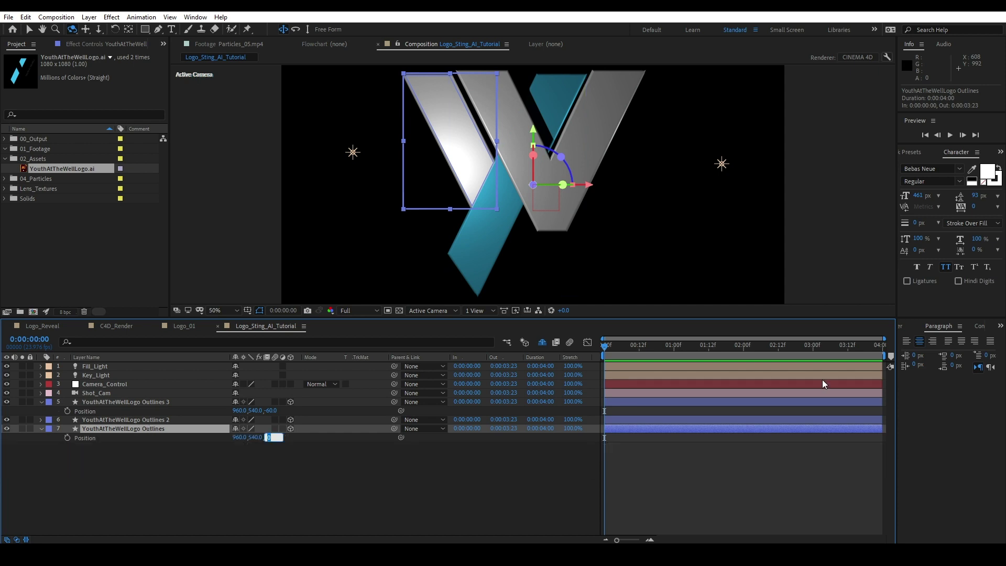
{"action": "type", "text": "60"}
{"action": "key", "text": "Return"}
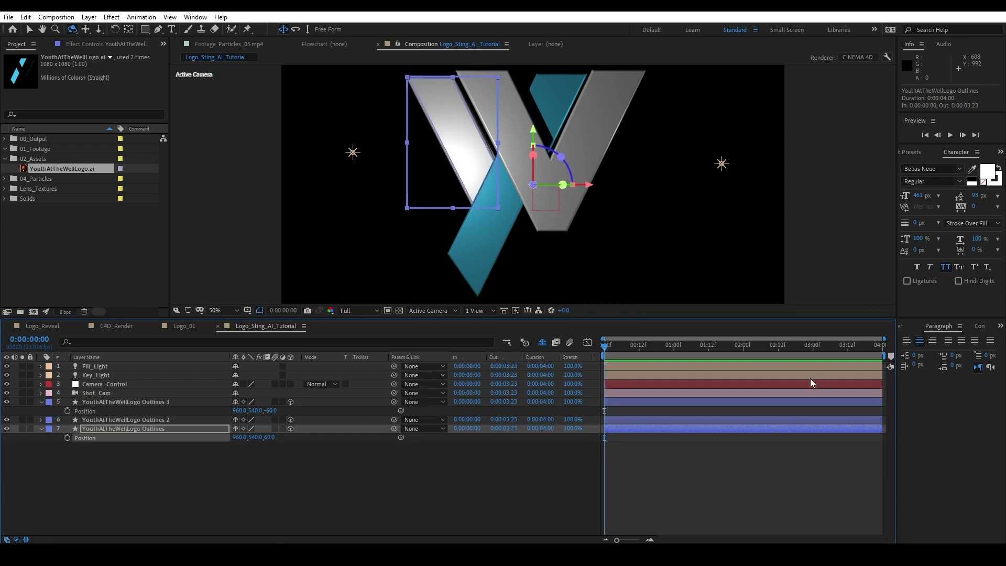
{"action": "left_click", "coordinate": [383, 486]}
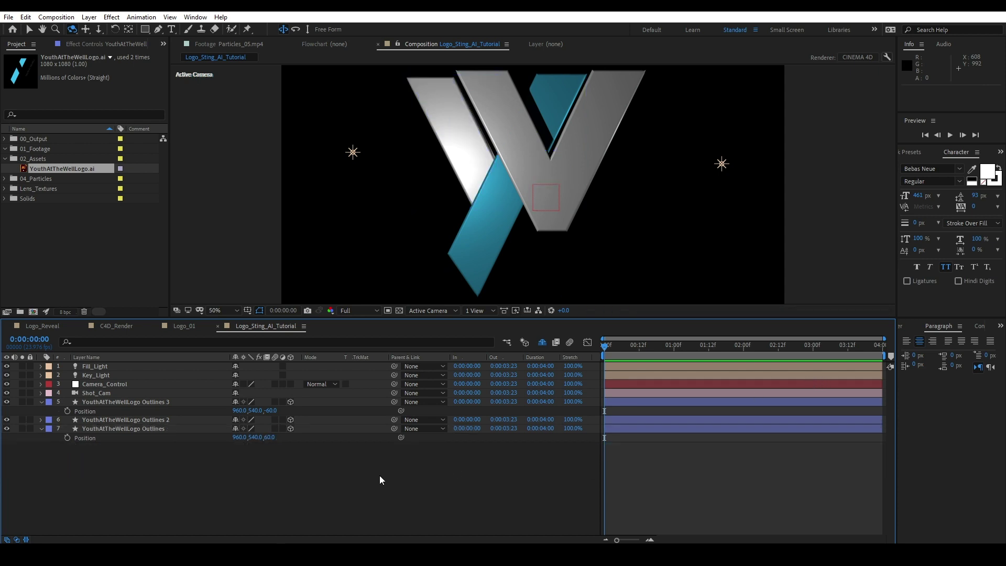
{"action": "key", "text": "KP_2"}
Set Key_Light's falloff to Inverse Square Clamped.
{"action": "left_click", "coordinate": [254, 470]}
{"action": "left_click", "coordinate": [120, 375]}
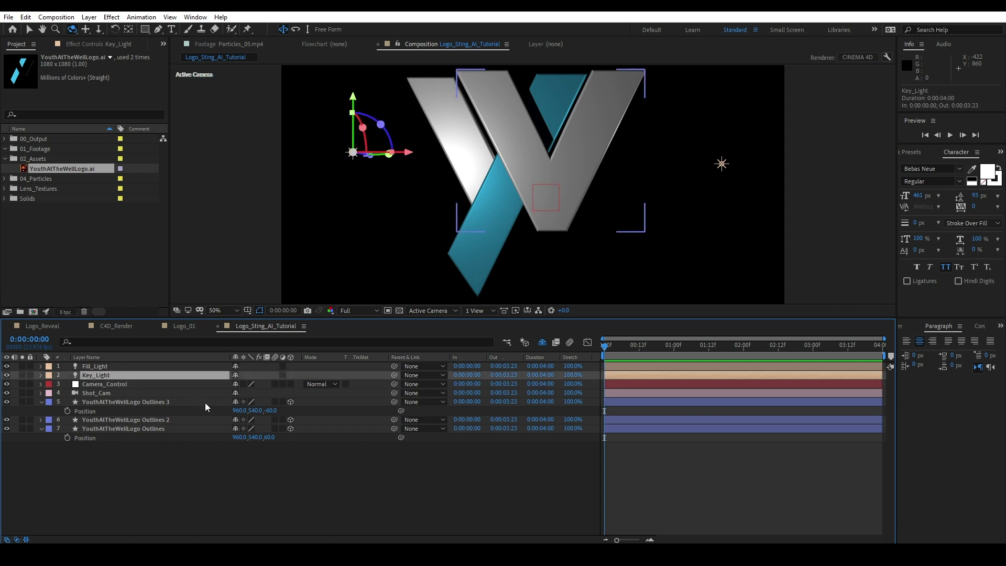
{"action": "key", "text": "a"}
{"action": "key", "text": "a"}
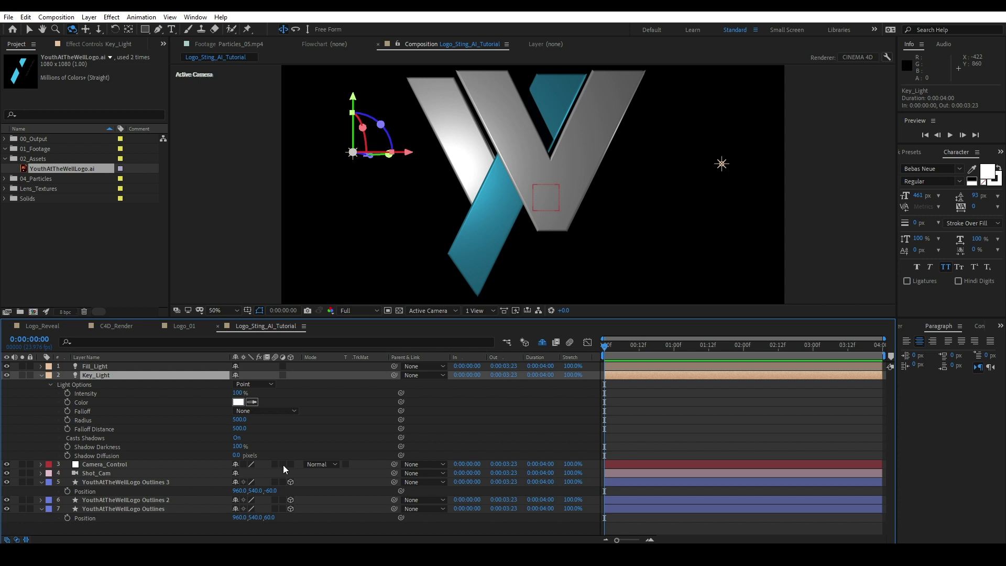
{"action": "left_click", "coordinate": [264, 410]}
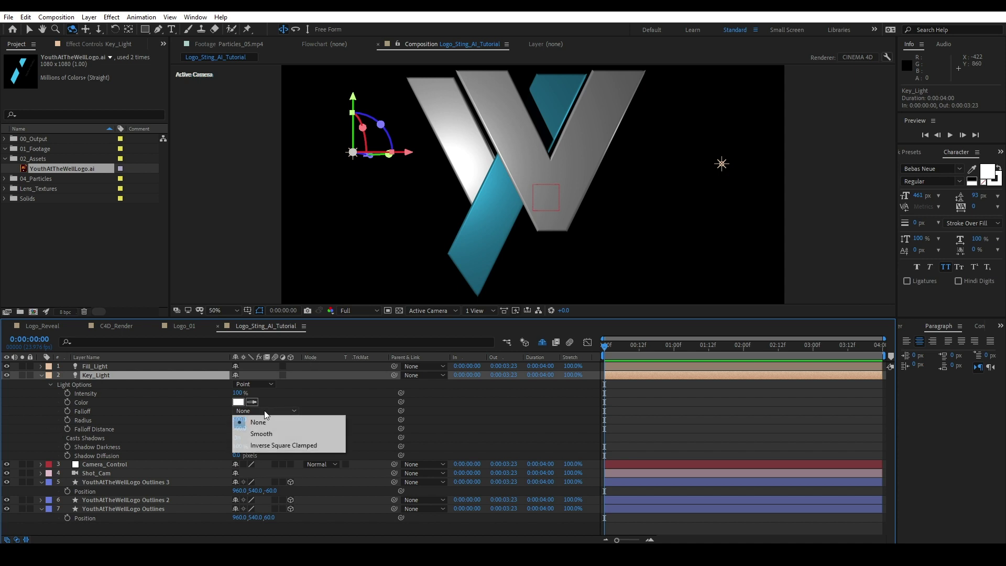
{"action": "left_click", "coordinate": [287, 445]}
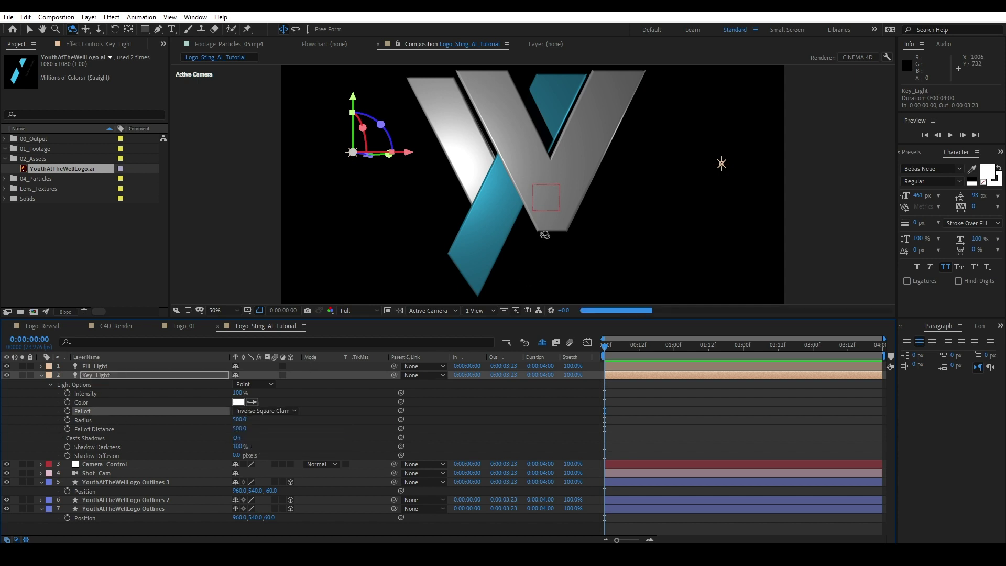
Set Key_Light's radius to 750 and shadow diffusion to 100 pixels.
{"action": "left_click", "coordinate": [241, 420]}
{"action": "type", "text": "750"}
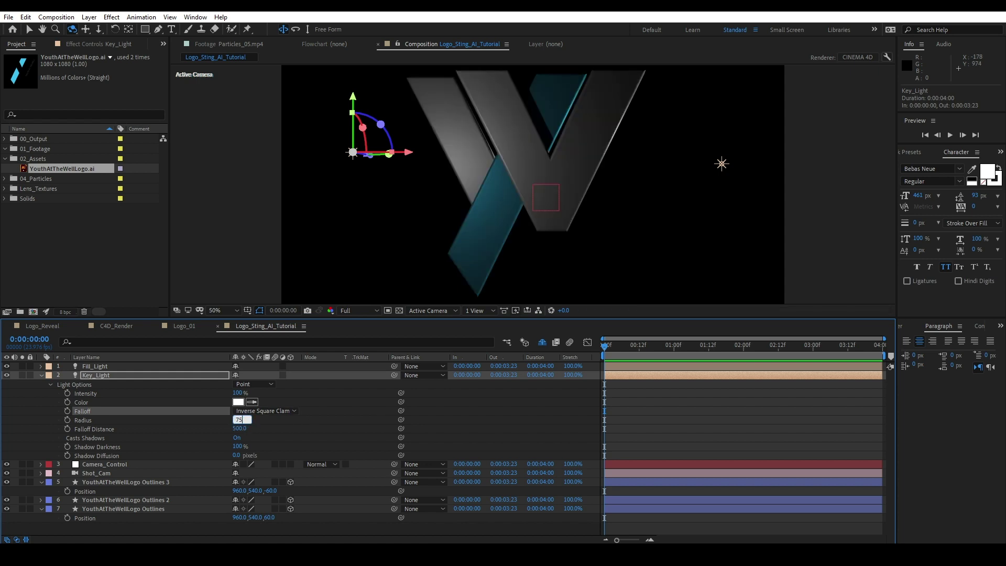
{"action": "key", "text": "Return"}
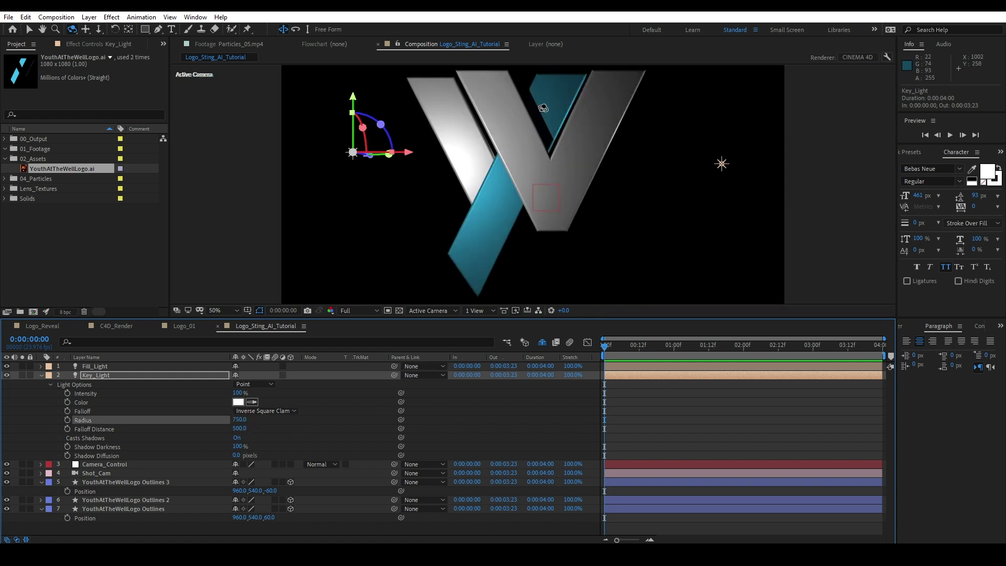
{"action": "left_click", "coordinate": [237, 455]}
{"action": "type", "text": "250"}
{"action": "key", "text": "Return"}
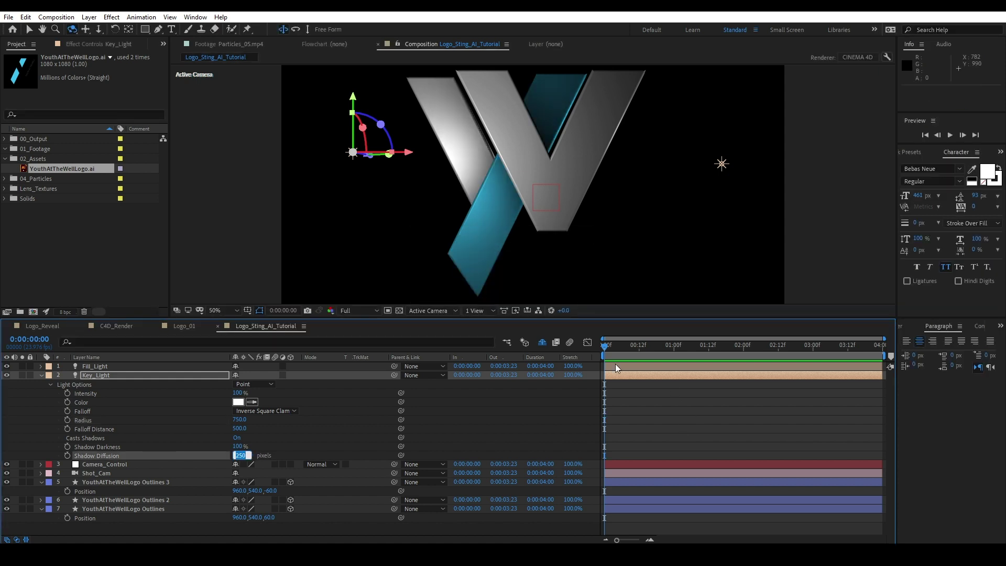
{"action": "type", "text": "100"}
{"action": "key", "text": "Return"}
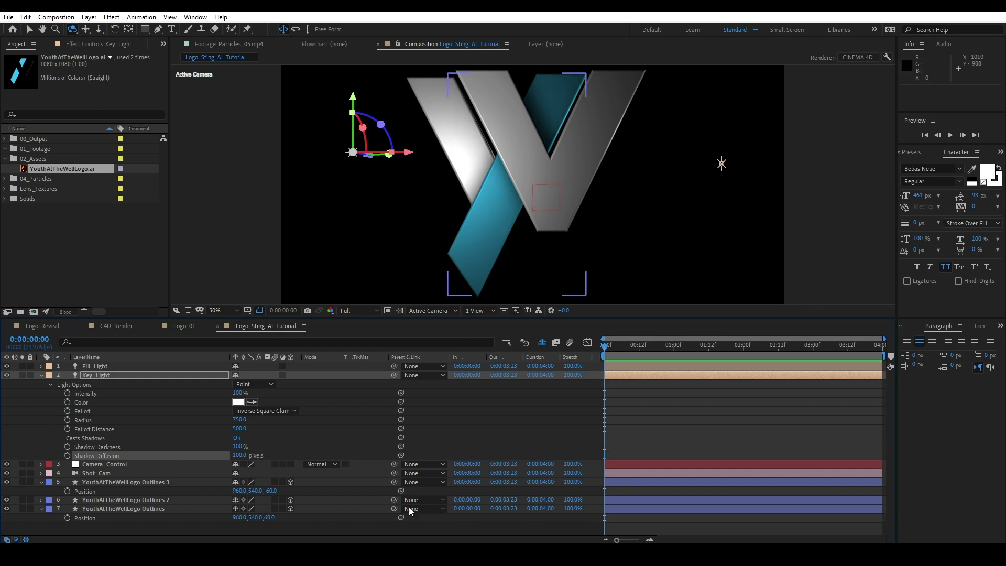
Fine-tune Key_Light to radius 790 and falloff distance 466.
{"action": "mouse_move", "coordinate": [239, 419]}
{"action": "left_mouse_down"}
{"action": "mouse_move", "coordinate": [247, 419]}
{"action": "mouse_move", "coordinate": [223, 429]}
{"action": "left_mouse_up"}
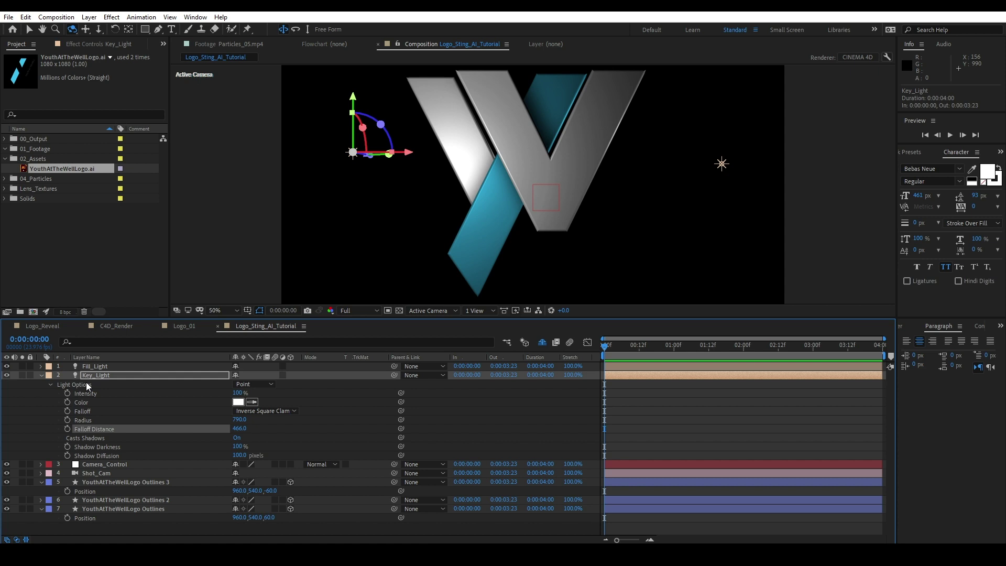
{"action": "left_click", "coordinate": [42, 375]}
{"action": "left_click", "coordinate": [37, 365]}
Enter 200% for Fill_Light's intensity, collapse its properties and return to the first frame.
{"action": "left_click", "coordinate": [39, 365]}
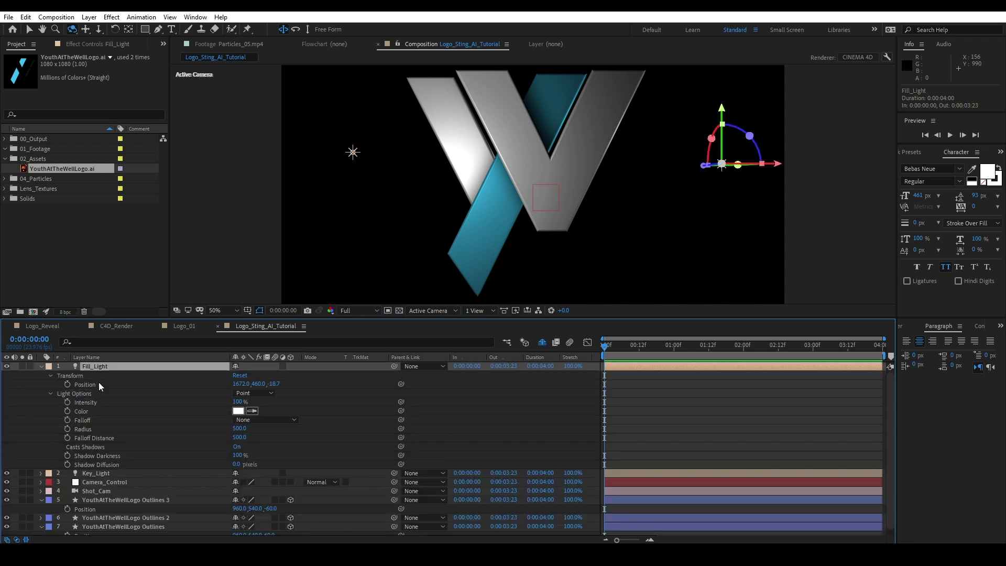
{"action": "left_click", "coordinate": [255, 401]}
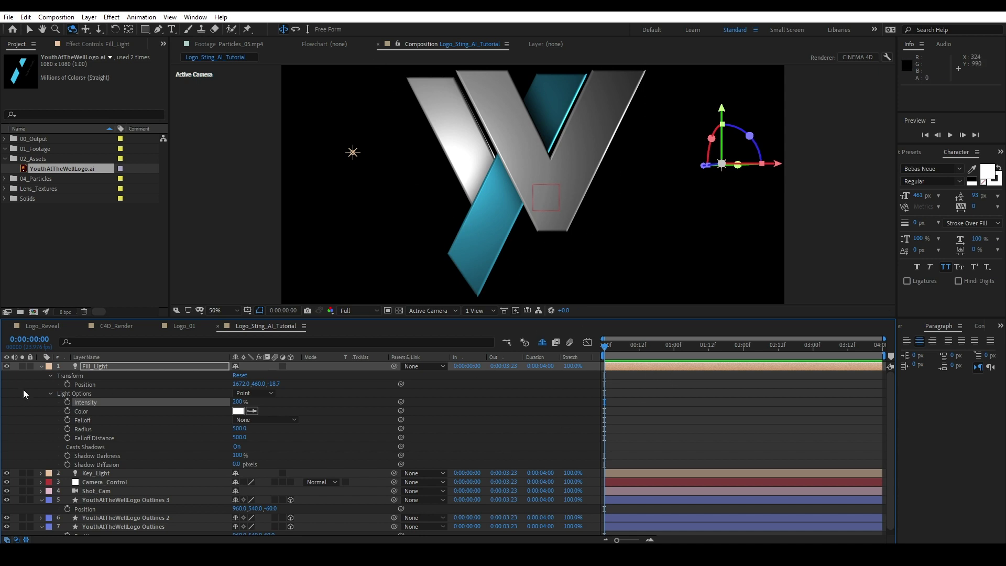
{"action": "left_click", "coordinate": [40, 366]}
{"action": "left_click_drag", "start_coordinate": [633, 347], "coordinate": [627, 346]}
{"action": "key", "text": "Home"}
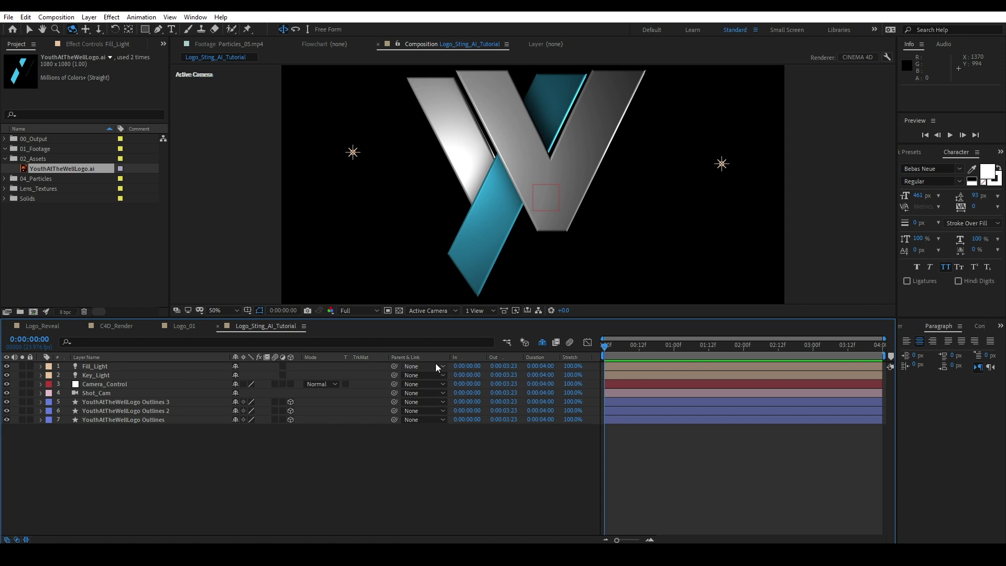
Set the viewer resolution to Auto so it previews at Half, then move to frame 10.
{"action": "left_click", "coordinate": [373, 311]}
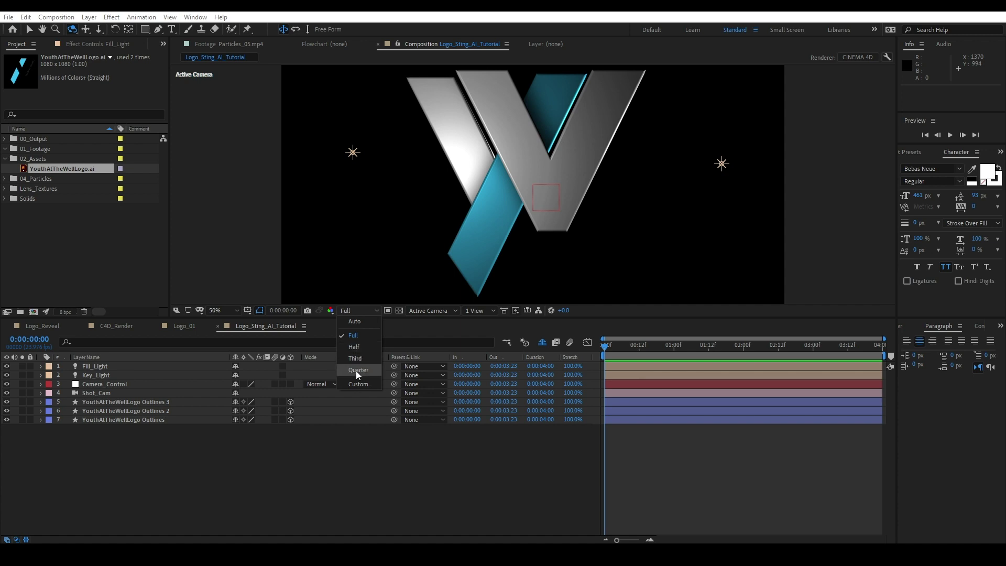
{"action": "left_click", "coordinate": [329, 471]}
{"action": "left_click", "coordinate": [354, 310]}
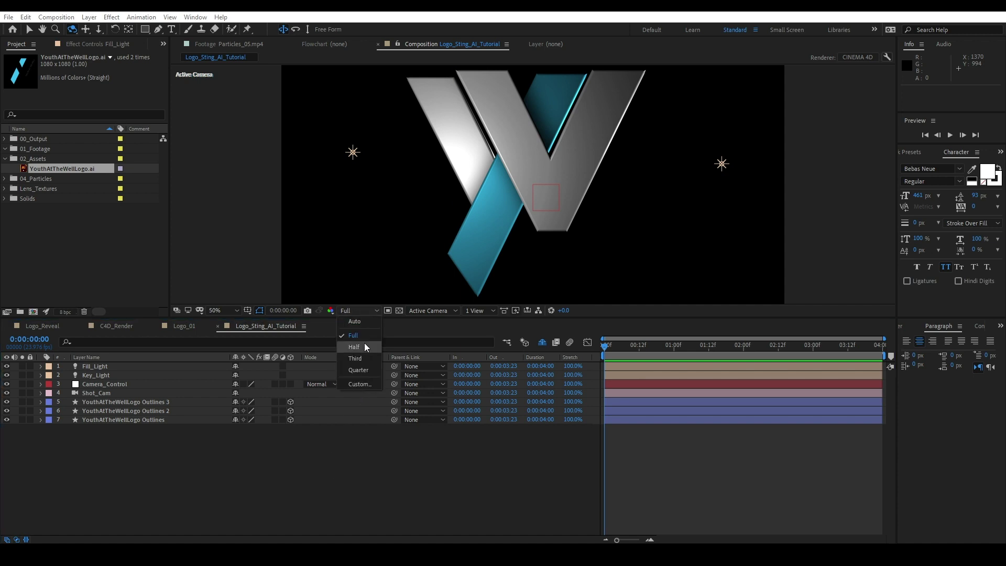
{"action": "left_click", "coordinate": [360, 322]}
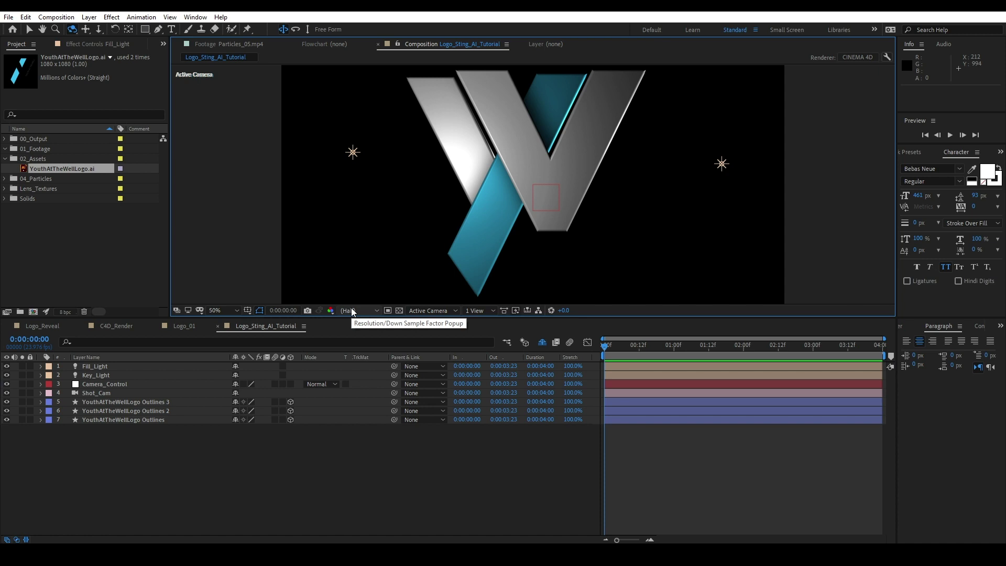
{"action": "mouse_move", "coordinate": [615, 344]}
{"action": "left_mouse_down"}
{"action": "mouse_move", "coordinate": [641, 344]}
{"action": "mouse_move", "coordinate": [632, 344]}
{"action": "left_mouse_up"}
{"action": "left_click", "coordinate": [115, 384]}
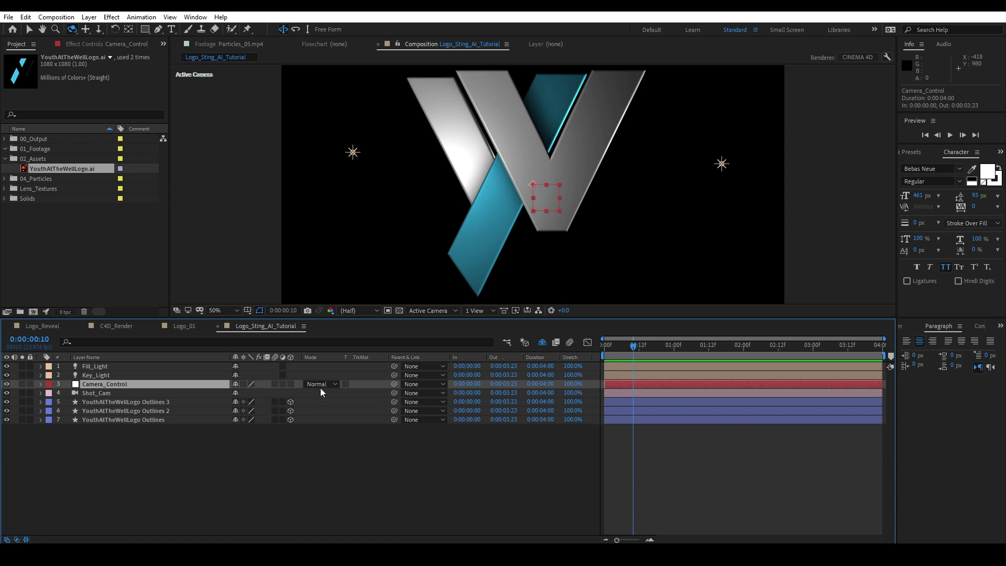
Parent Shot_Cam to Camera_Control, make Camera_Control 3D and show its rotation.
{"action": "left_click_drag", "start_coordinate": [394, 392], "coordinate": [142, 386]}
{"action": "left_click", "coordinate": [40, 383]}
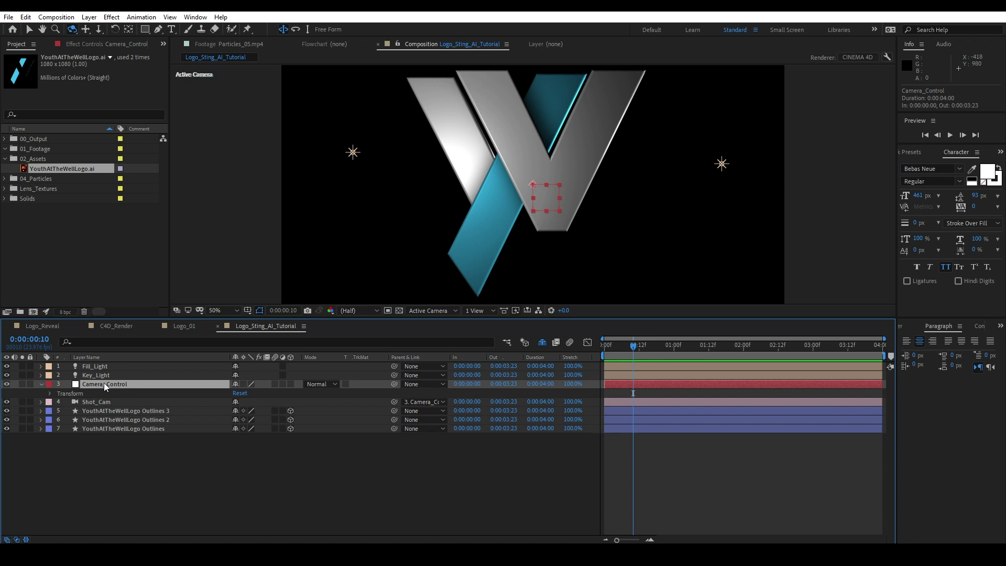
{"action": "key", "text": "r"}
{"action": "left_click", "coordinate": [291, 384]}
{"action": "left_click", "coordinate": [142, 499]}
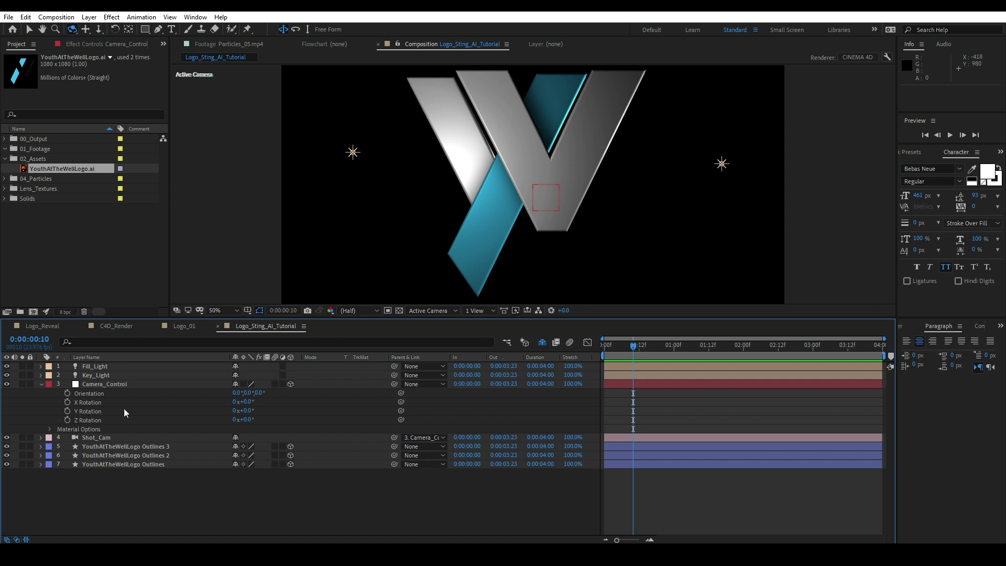
Keyframe Camera_Control's Y Rotation to turn the logo and apply Easy Ease.
{"action": "left_click", "coordinate": [67, 410]}
{"action": "left_click", "coordinate": [655, 411]}
{"action": "left_click_drag", "start_coordinate": [631, 412], "coordinate": [710, 411]}
{"action": "left_click_drag", "start_coordinate": [246, 411], "coordinate": [289, 412]}
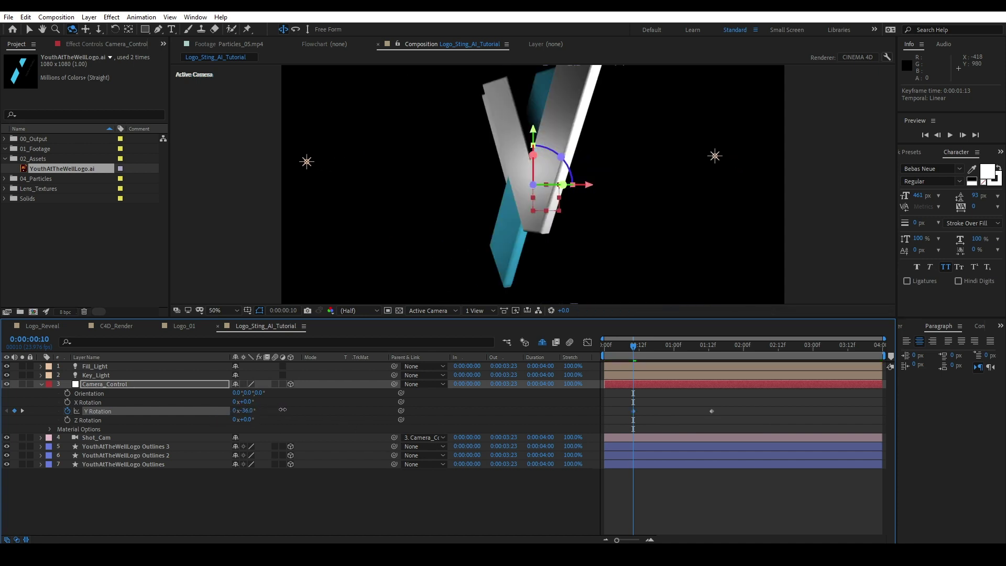
{"action": "left_click_drag", "start_coordinate": [613, 396], "coordinate": [781, 429]}
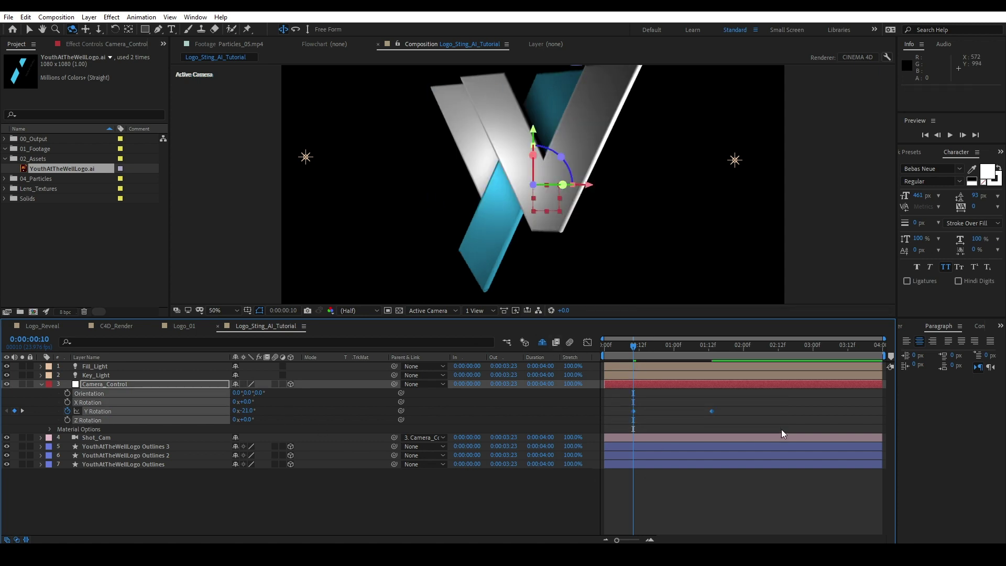
{"action": "key", "text": "F9"}
{"action": "left_click", "coordinate": [743, 413]}
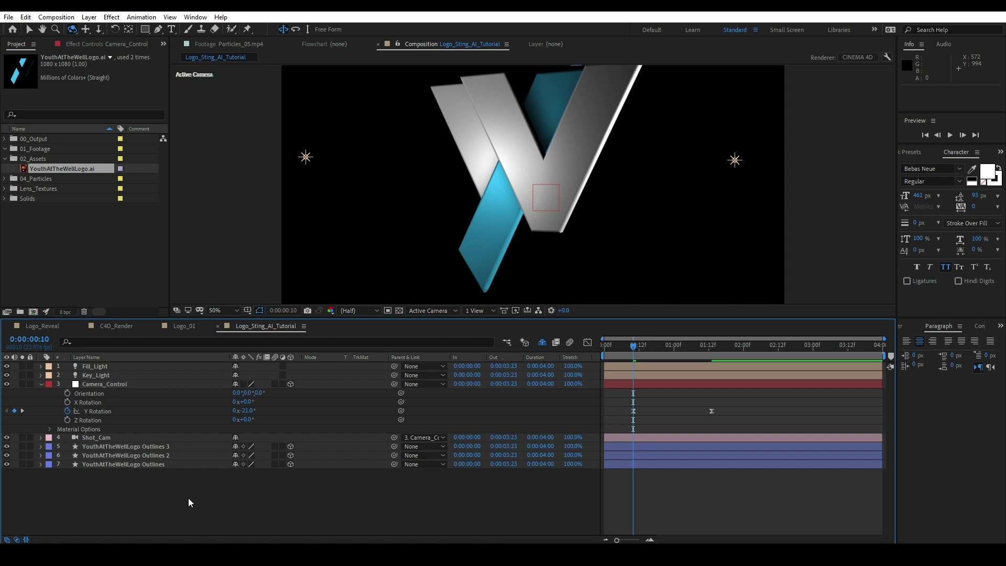
{"action": "left_click", "coordinate": [96, 439]}
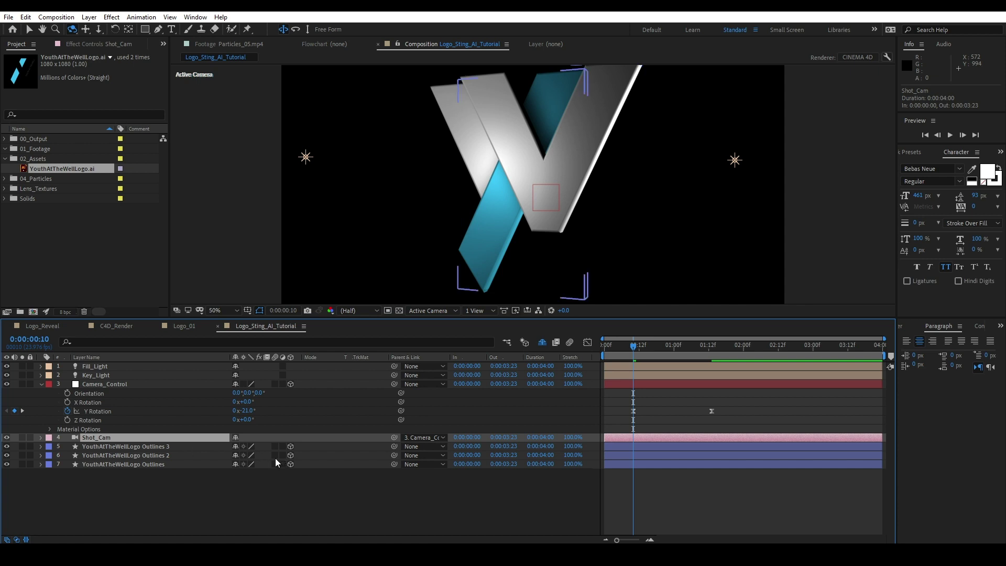
Separate Shot_Cam's Position into X, Y, Z and set Z Position to -2600.
{"action": "key", "text": "p"}
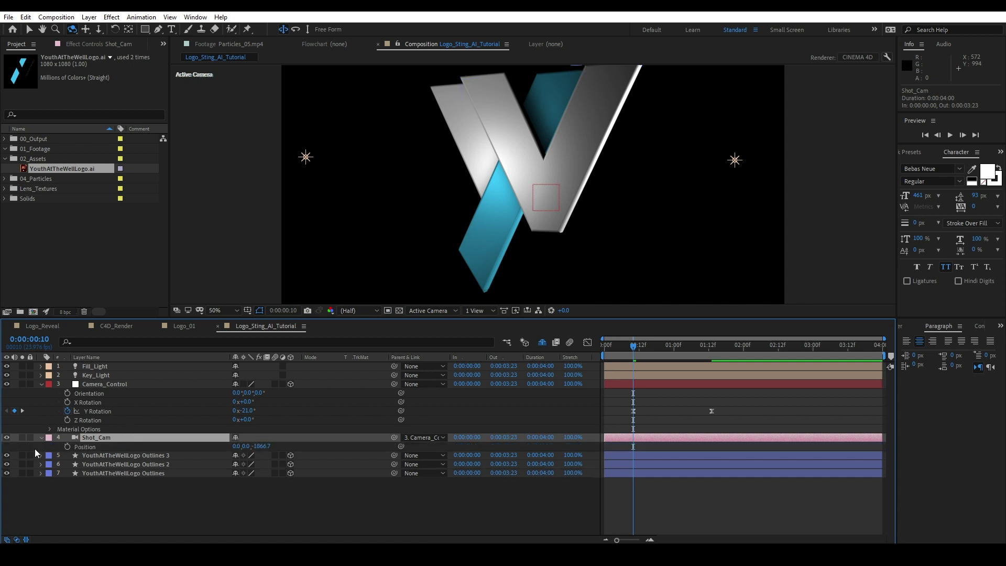
{"action": "right_click", "coordinate": [118, 450]}
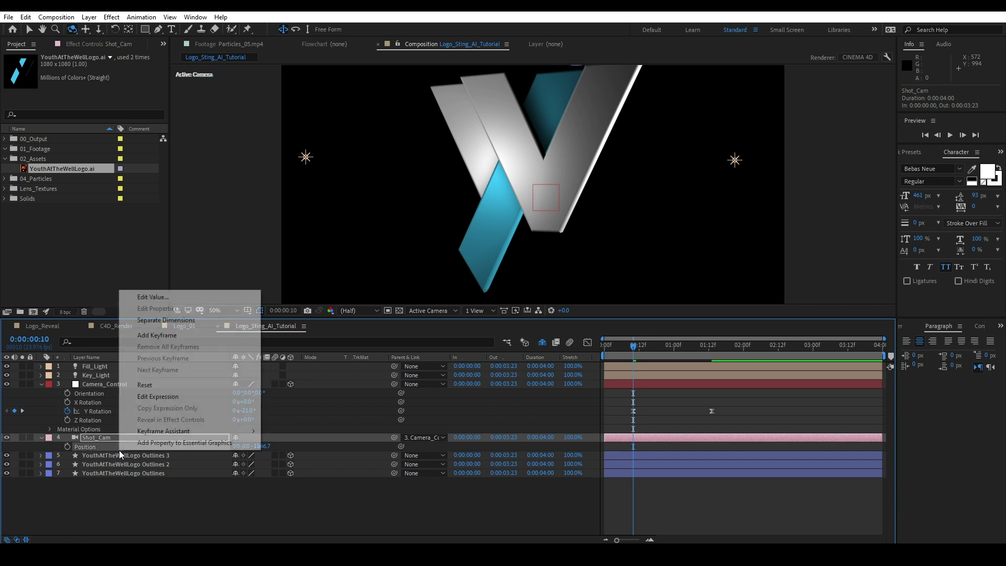
{"action": "left_click", "coordinate": [189, 320]}
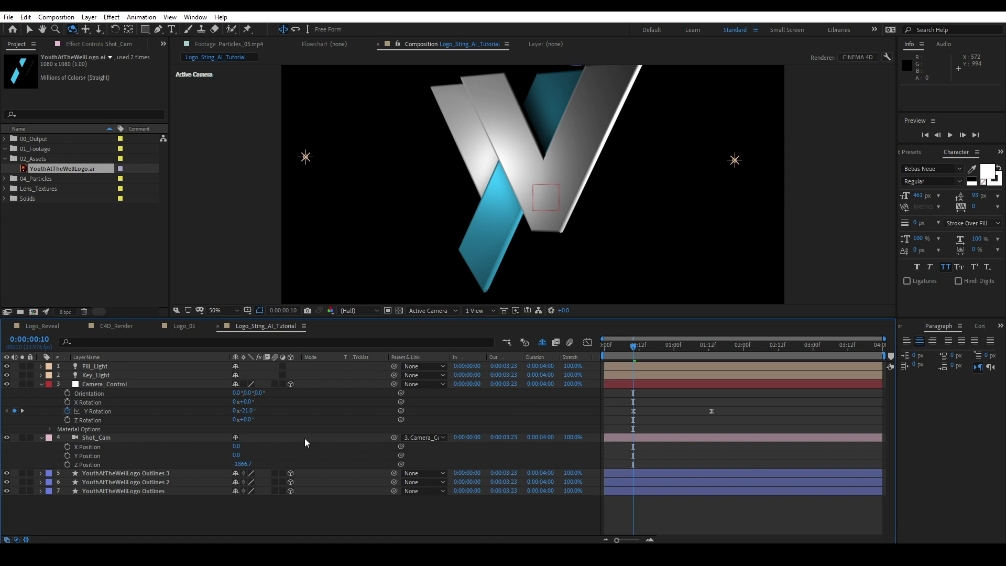
{"action": "left_click", "coordinate": [242, 464]}
{"action": "type", "text": "-2"}
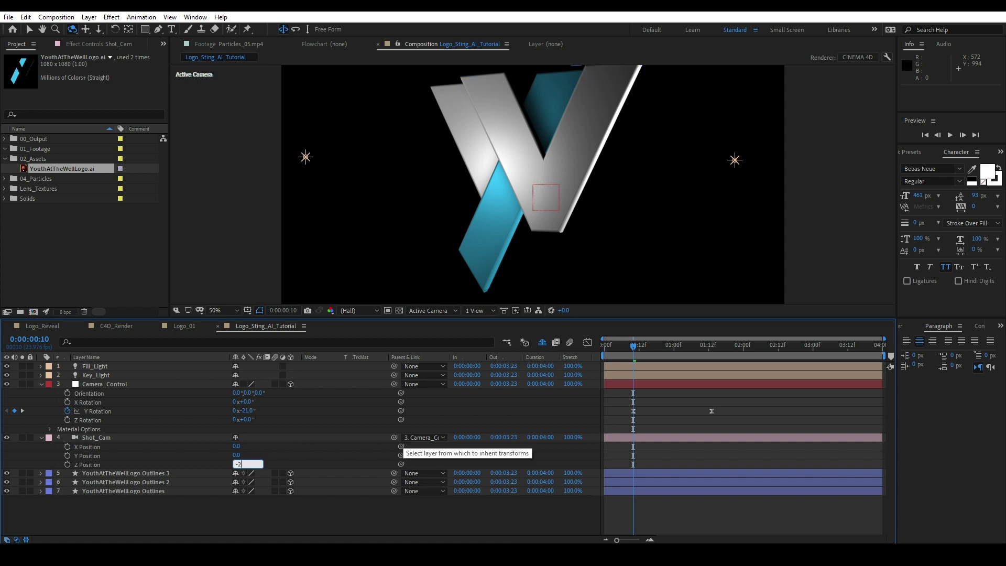
{"action": "type", "text": "600"}
{"action": "key", "text": "Return"}
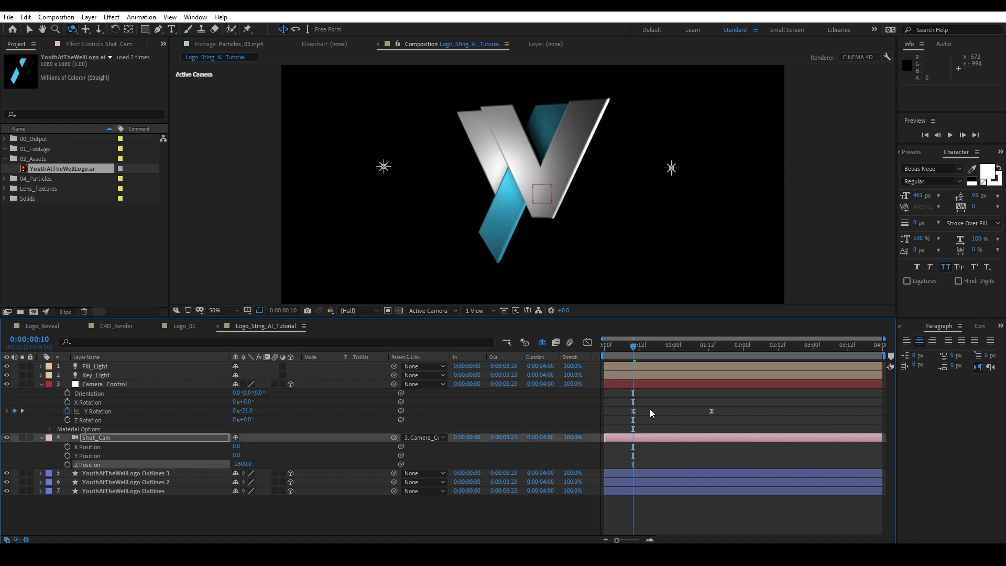
Keyframe Z at -2600, move that keyframe to 2:00, add an 800 keyframe at 0:10, and preview.
{"action": "left_click", "coordinate": [67, 464]}
{"action": "left_click_drag", "start_coordinate": [633, 464], "coordinate": [743, 464]}
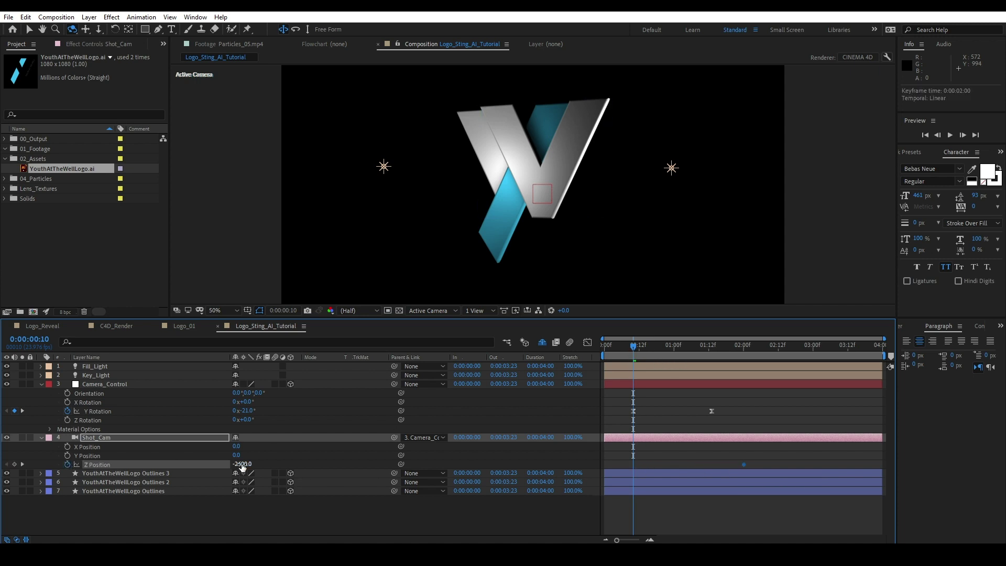
{"action": "left_click", "coordinate": [242, 464]}
{"action": "type", "text": "800"}
{"action": "key", "text": "Return"}
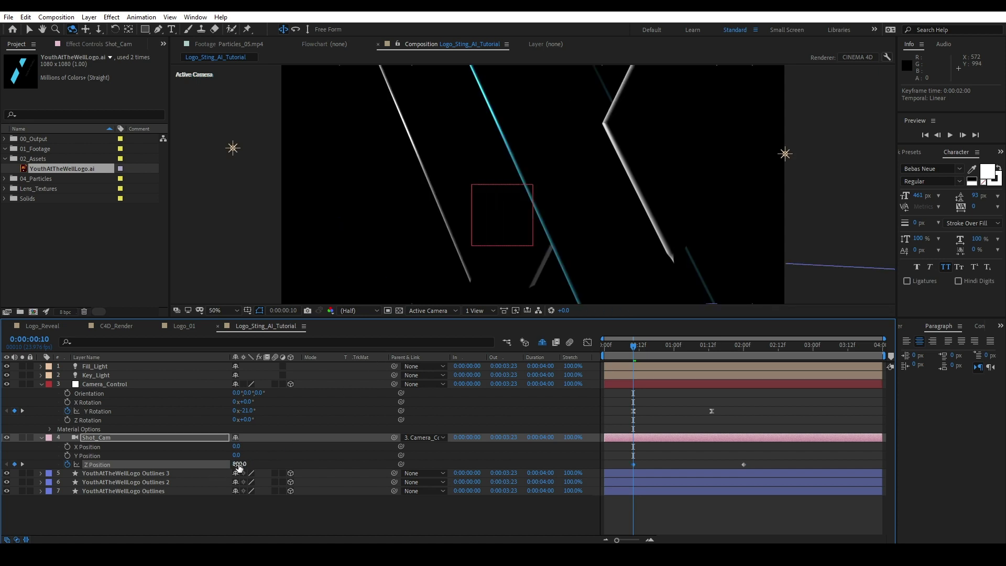
{"action": "key", "text": "space"}
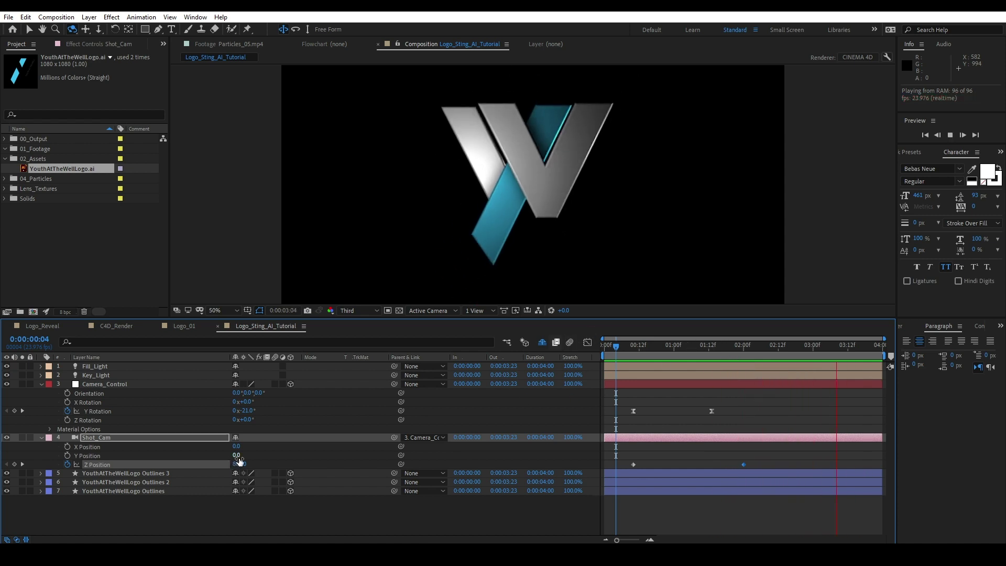
{"action": "left_click", "coordinate": [670, 346]}
Apply easy ease to both Shot_Cam Z Position keyframes and set the time to 0:00:02:09.
{"action": "left_click_drag", "start_coordinate": [616, 450], "coordinate": [759, 466]}
{"action": "key", "text": "F9"}
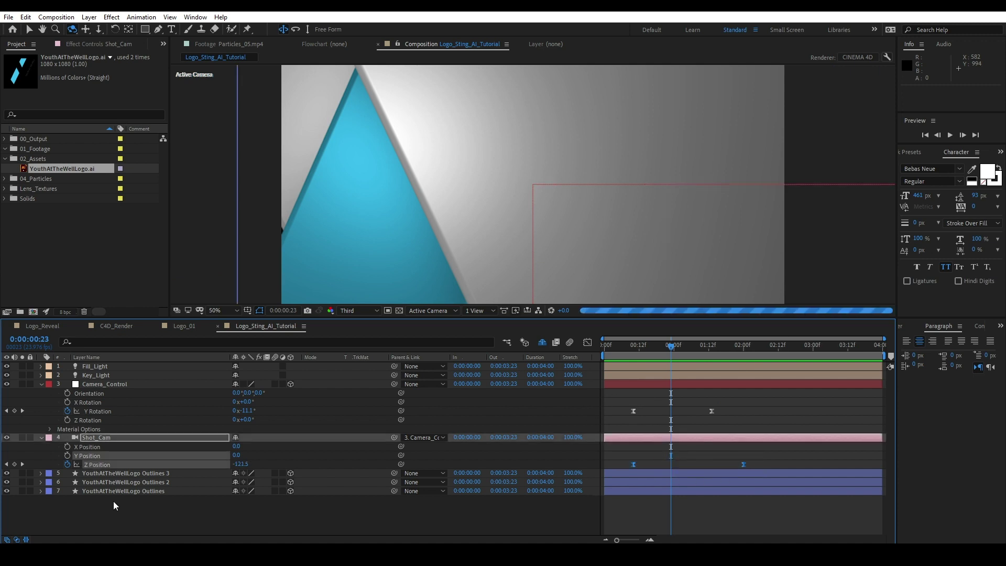
{"action": "left_click", "coordinate": [131, 473]}
{"action": "left_click_drag", "start_coordinate": [686, 346], "coordinate": [768, 346]}
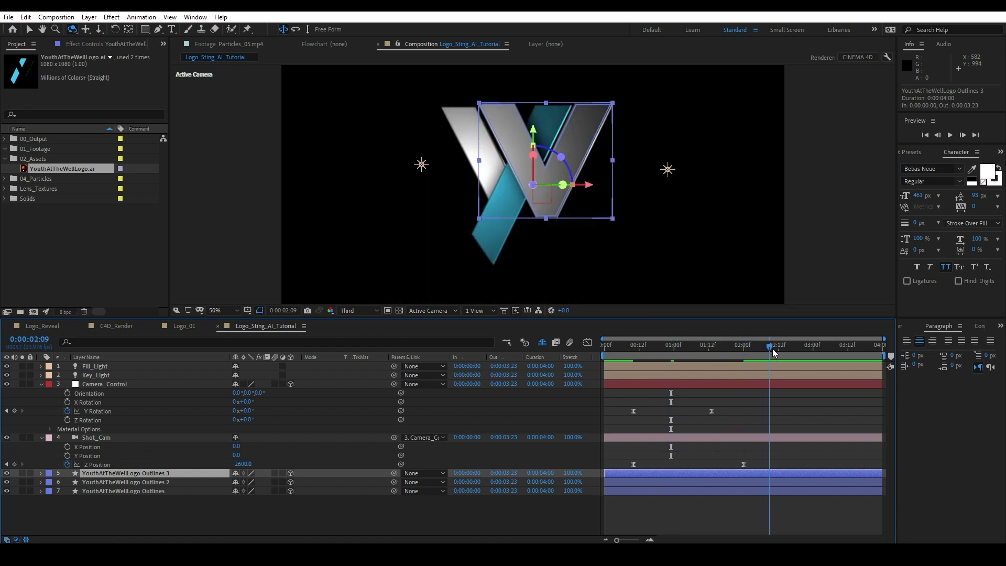
Select the three logo outline layers, collapse both cameras, and expand Outlines 3's contents.
{"action": "left_click", "coordinate": [99, 492], "text": "shift"}
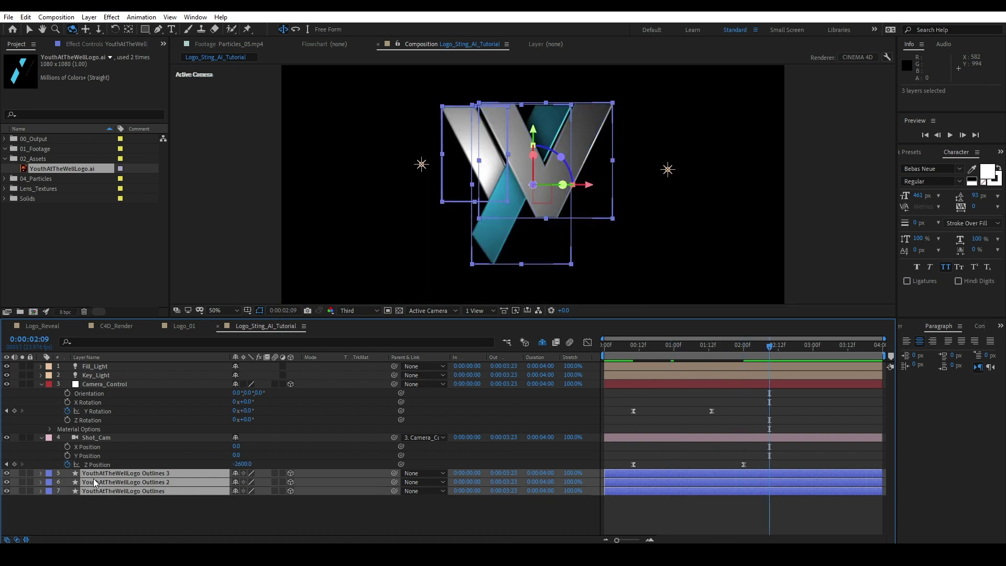
{"action": "left_click", "coordinate": [41, 384]}
{"action": "left_click", "coordinate": [42, 393]}
{"action": "left_click", "coordinate": [41, 402]}
{"action": "left_click", "coordinate": [51, 413]}
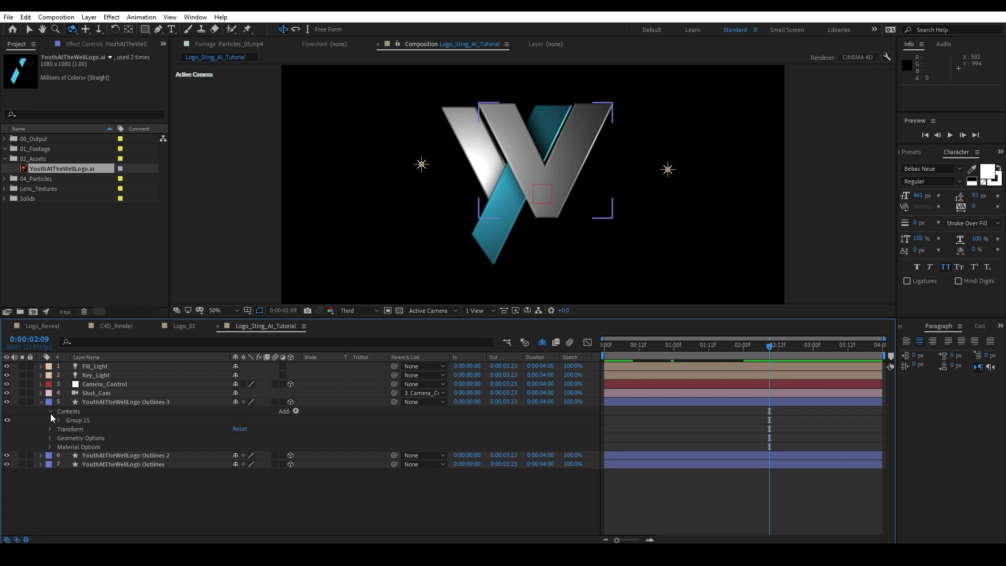
Reveal Group 15's Transform and keyframe its Position at 2:09.
{"action": "left_click", "coordinate": [59, 420]}
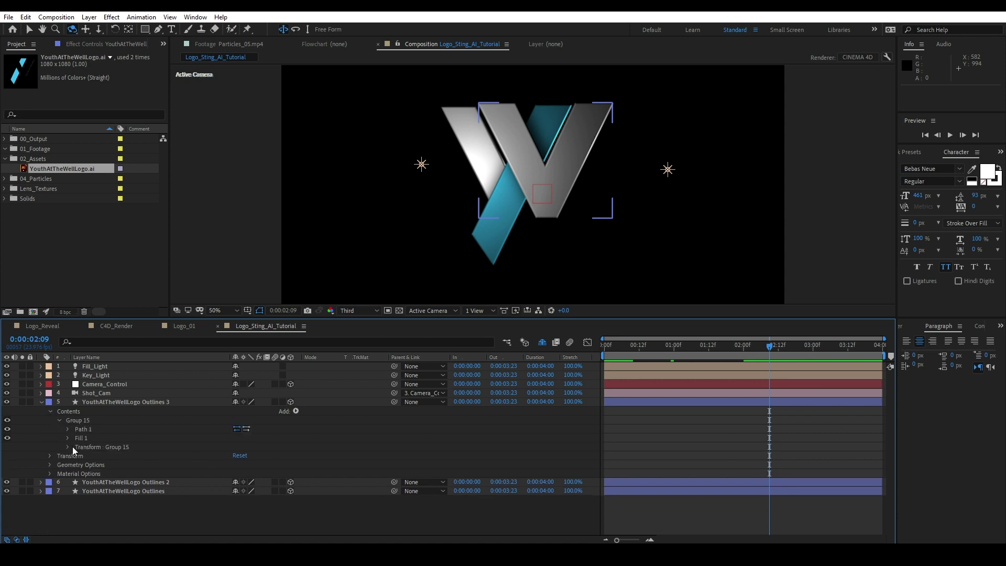
{"action": "left_click", "coordinate": [67, 446]}
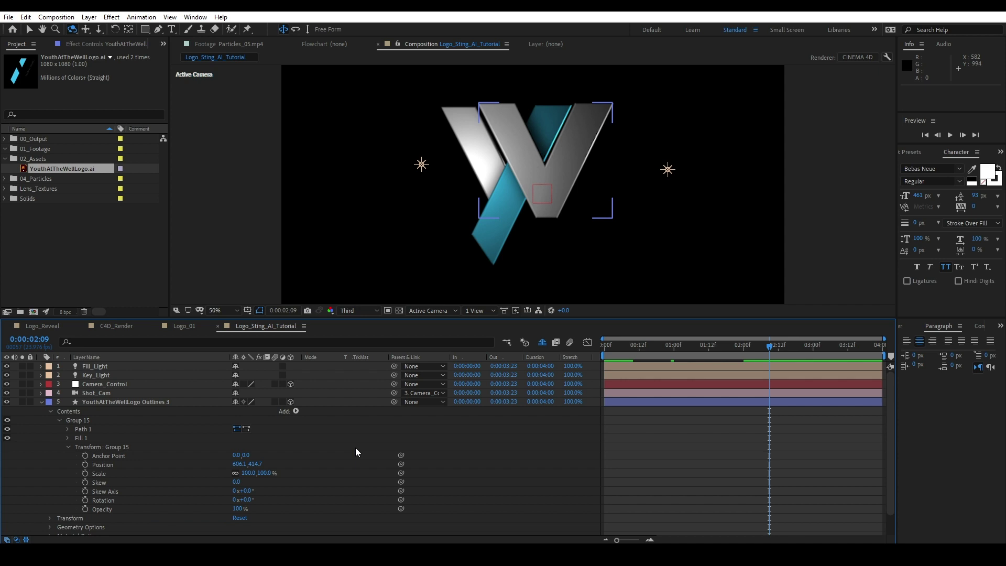
{"action": "key", "text": "alt+shift+p"}
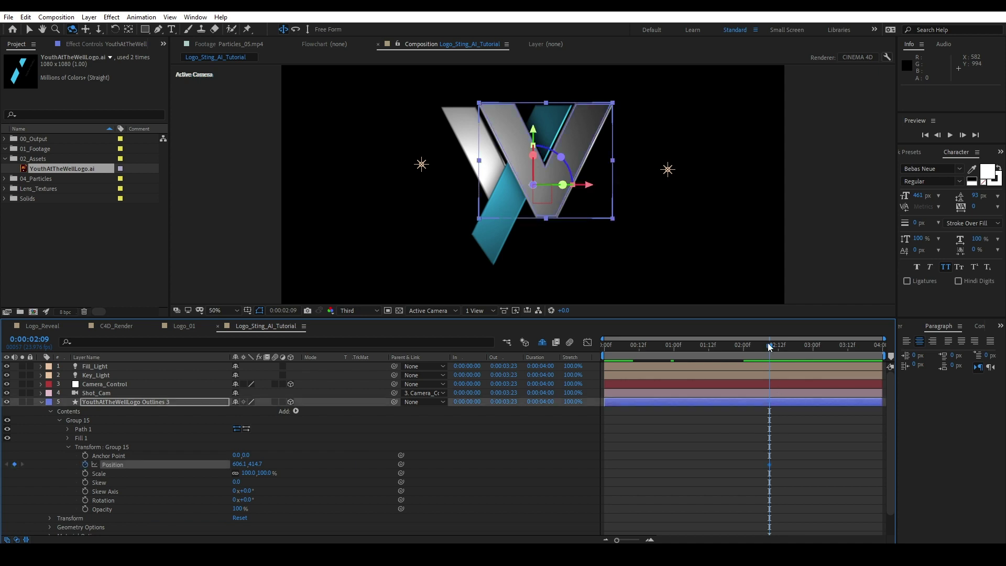
At 1:23, move Group 15 up out of frame to Position 665.1, -630.3.
{"action": "left_click_drag", "start_coordinate": [769, 345], "coordinate": [740, 345]}
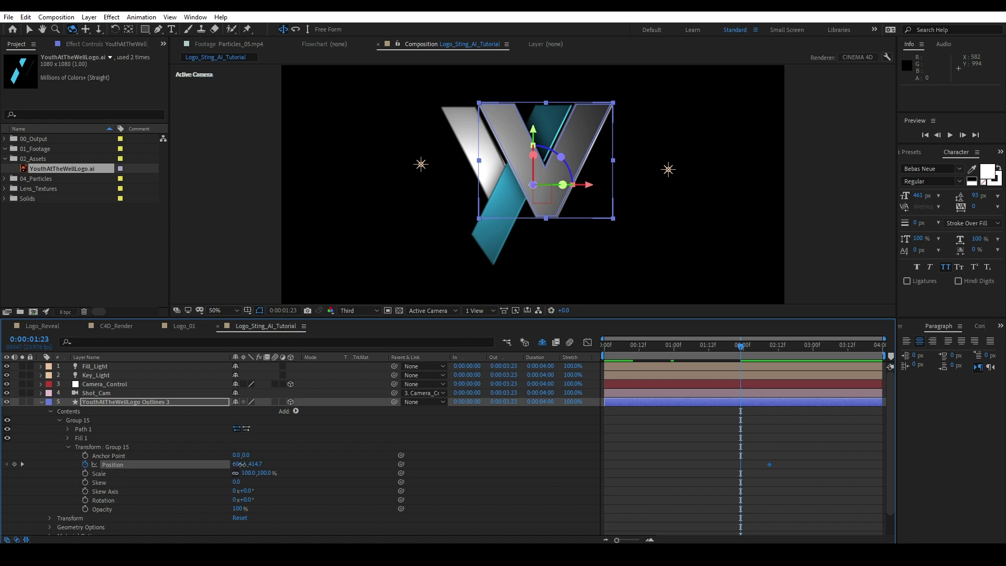
{"action": "left_click_drag", "start_coordinate": [239, 463], "coordinate": [265, 467]}
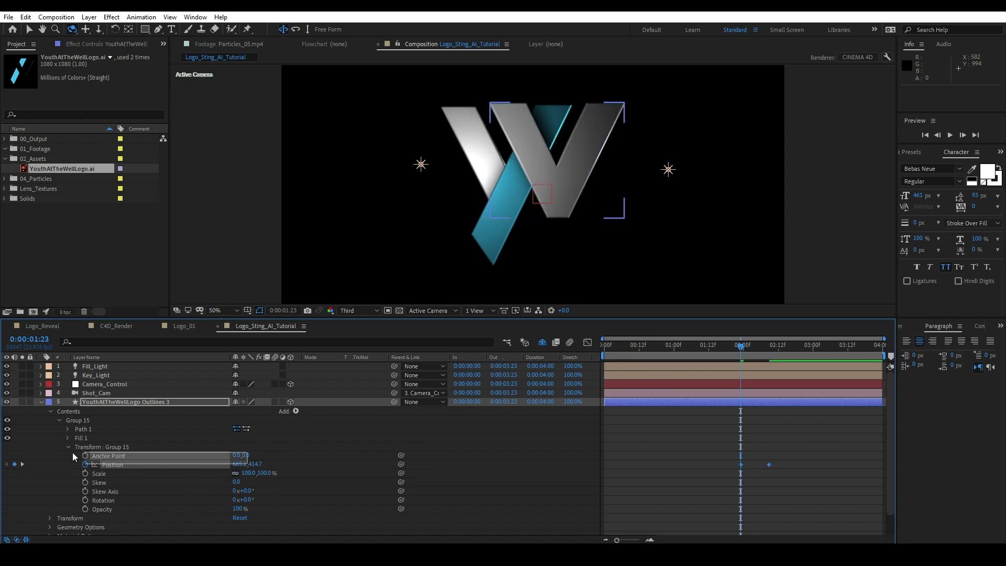
{"action": "type", "text": "-110.3"}
{"action": "key", "text": "Return"}
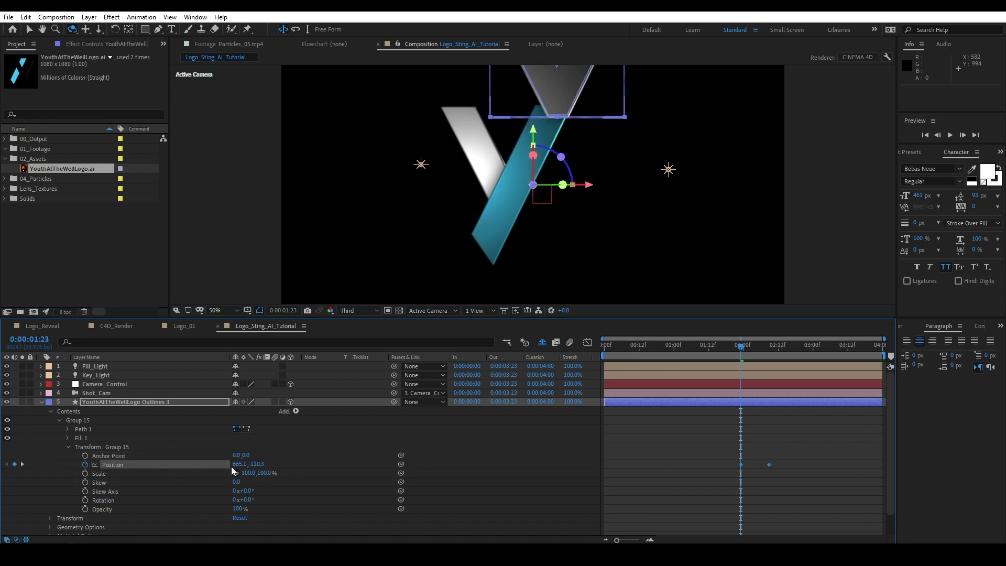
{"action": "left_click_drag", "start_coordinate": [254, 464], "coordinate": [5, 445]}
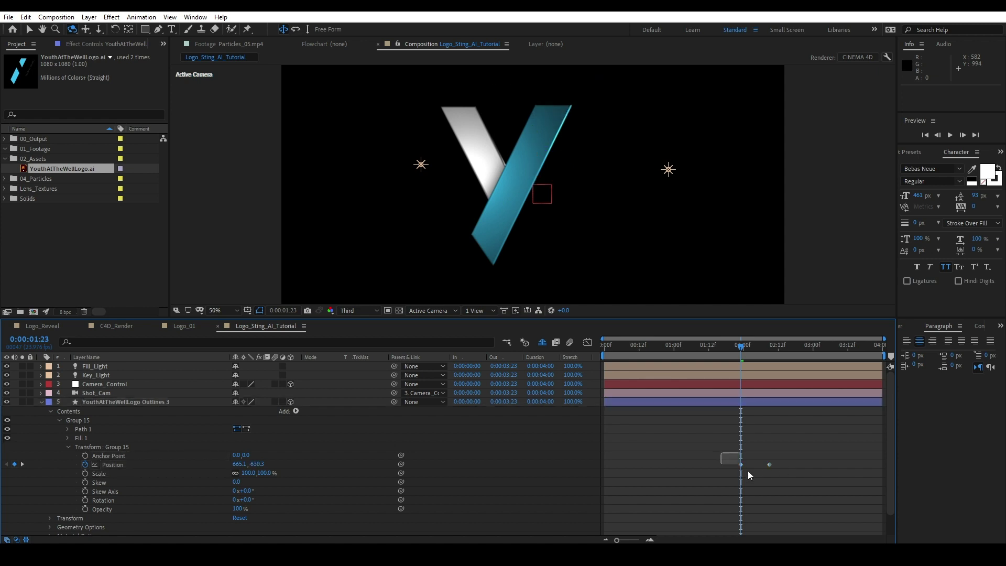
{"action": "left_click_drag", "start_coordinate": [723, 474], "coordinate": [769, 451]}
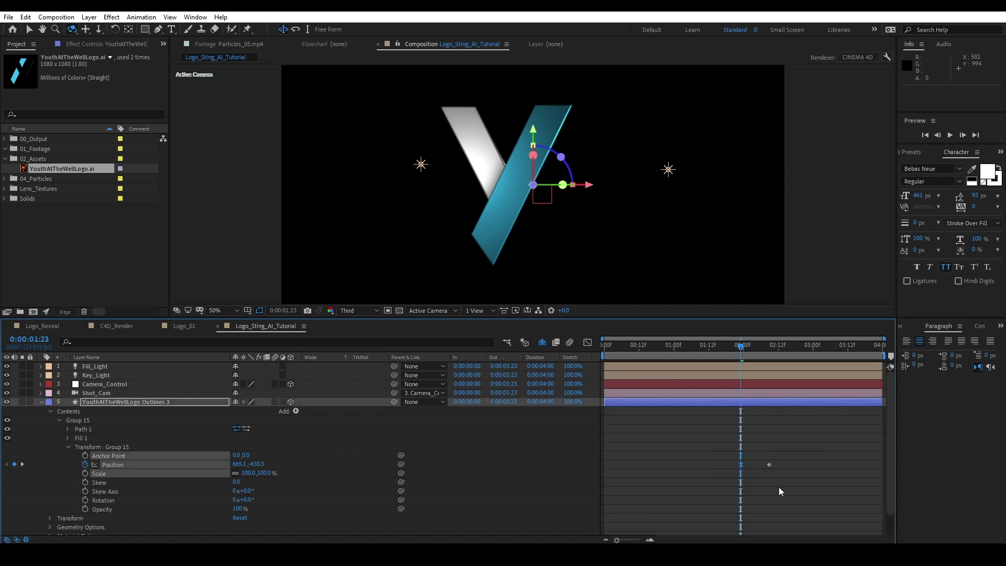
Scrub through Group 15's slide-in, collapse Outlines 3, and reveal Group 16's Transform properties.
{"action": "left_click_drag", "start_coordinate": [752, 359], "coordinate": [769, 356]}
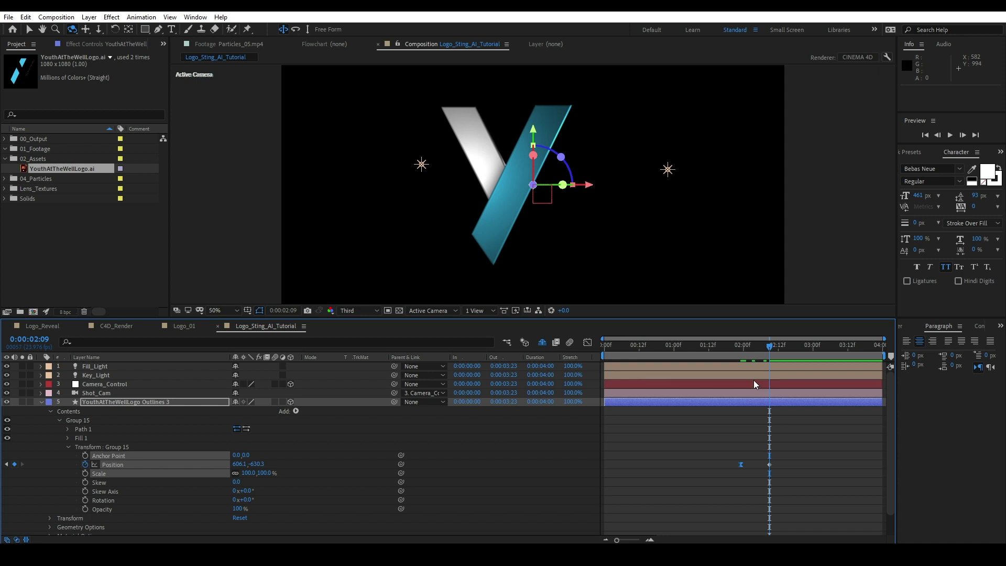
{"action": "left_click", "coordinate": [732, 348]}
{"action": "key", "text": "Page_Up"}
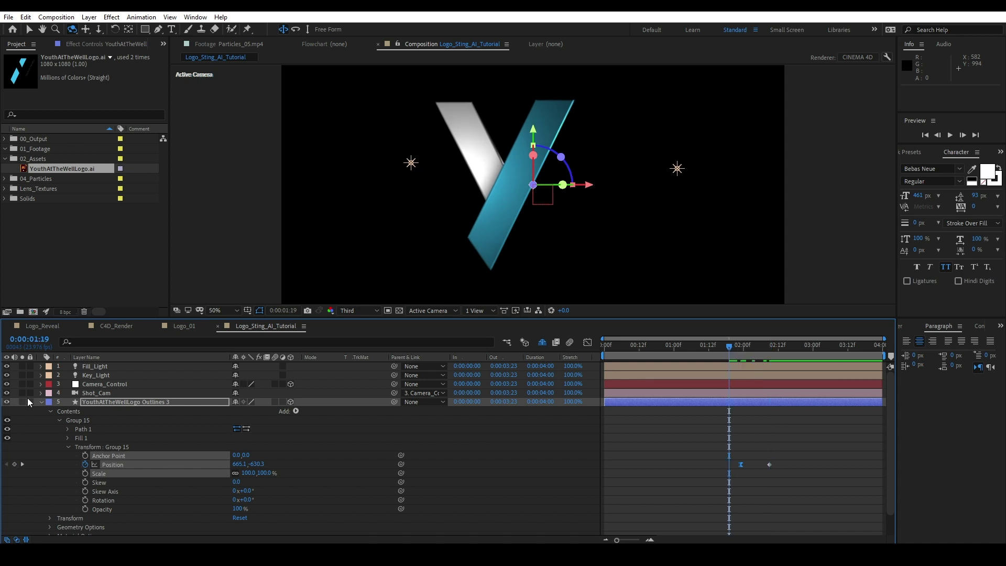
{"action": "left_click", "coordinate": [41, 403]}
{"action": "left_click", "coordinate": [68, 456]}
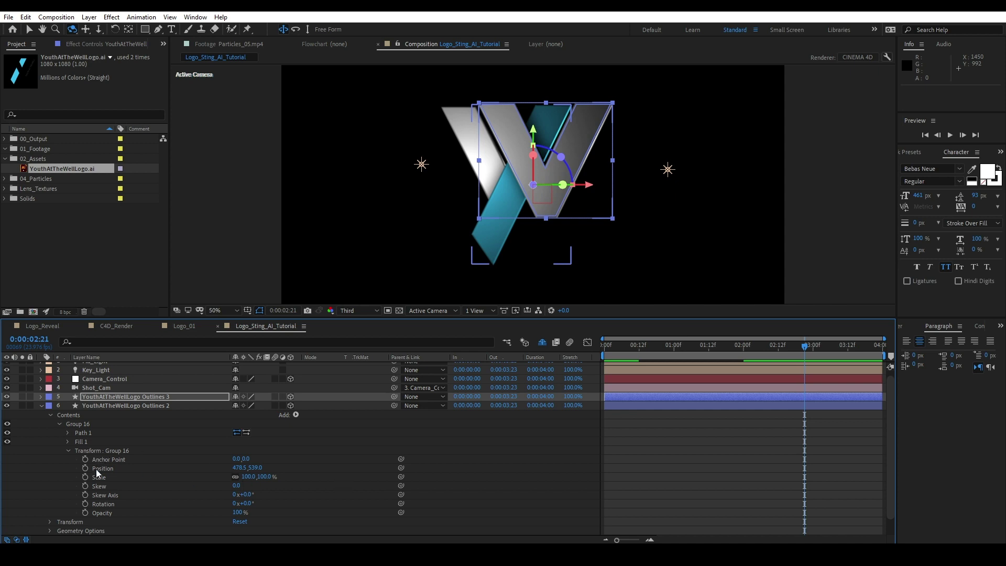
Keyframe Group 16's Position at 2:21, then move that piece up-right off-frame at 2:10.
{"action": "left_click", "coordinate": [84, 467]}
{"action": "key", "text": "shift+Page_Up"}
{"action": "key", "text": "Page_Up"}
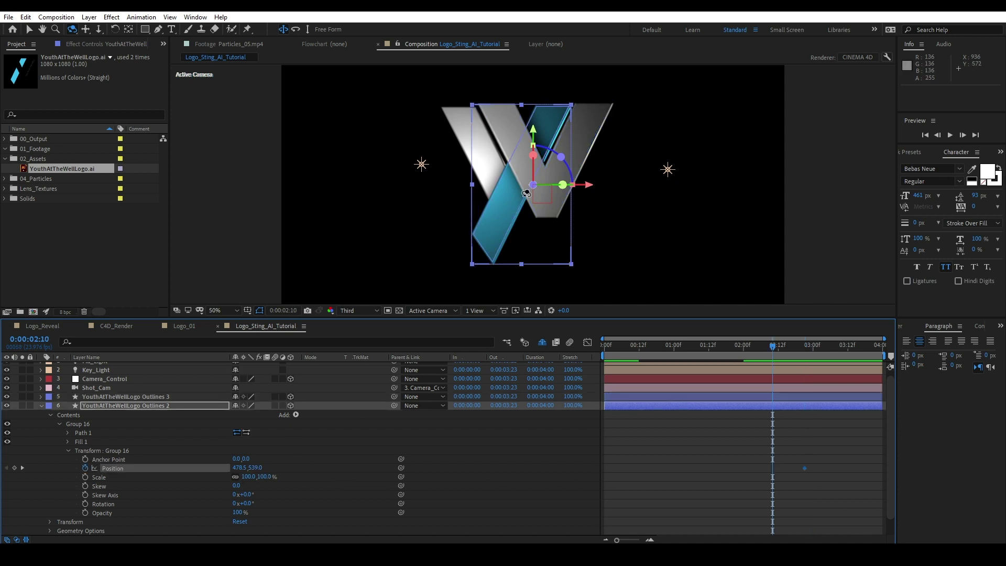
{"action": "key", "text": "v"}
{"action": "left_click_drag", "start_coordinate": [506, 204], "coordinate": [652, 5]}
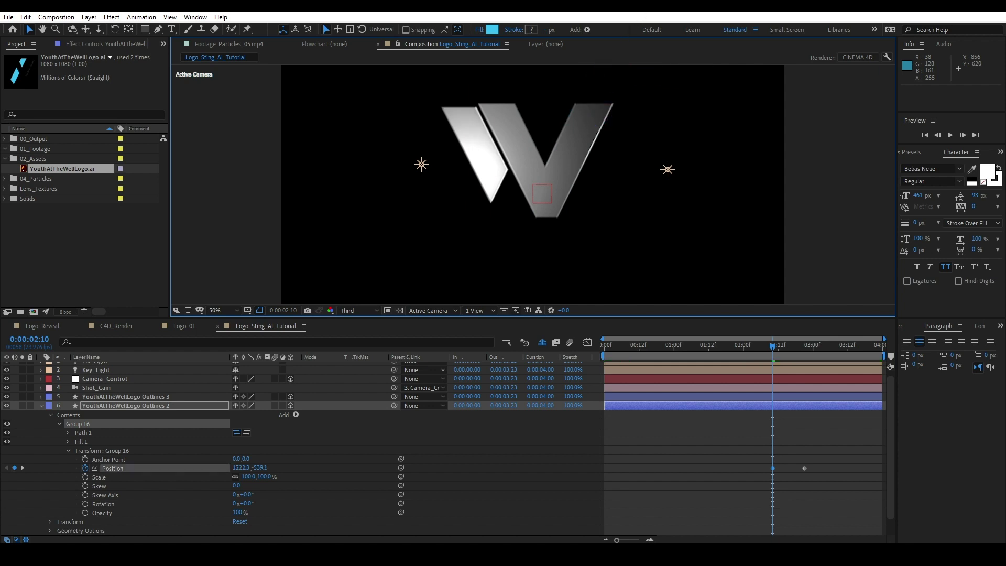
{"action": "left_click_drag", "start_coordinate": [767, 460], "coordinate": [784, 485]}
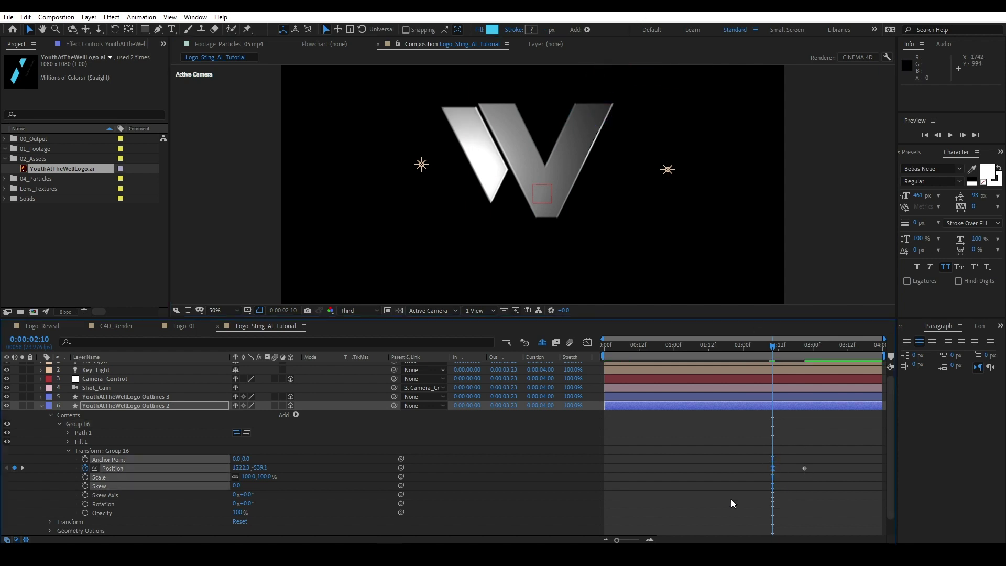
Collapse Outlines 2 and expand Group 17's Transform in the YouthAtTheWellLogo Outlines layer.
{"action": "left_click", "coordinate": [41, 405]}
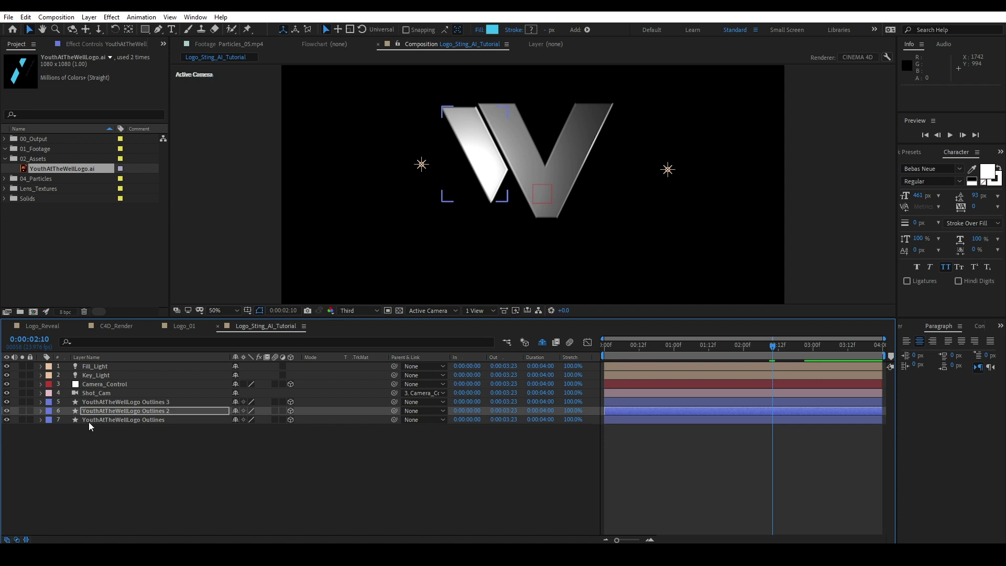
{"action": "left_click", "coordinate": [45, 420]}
{"action": "left_click", "coordinate": [41, 420]}
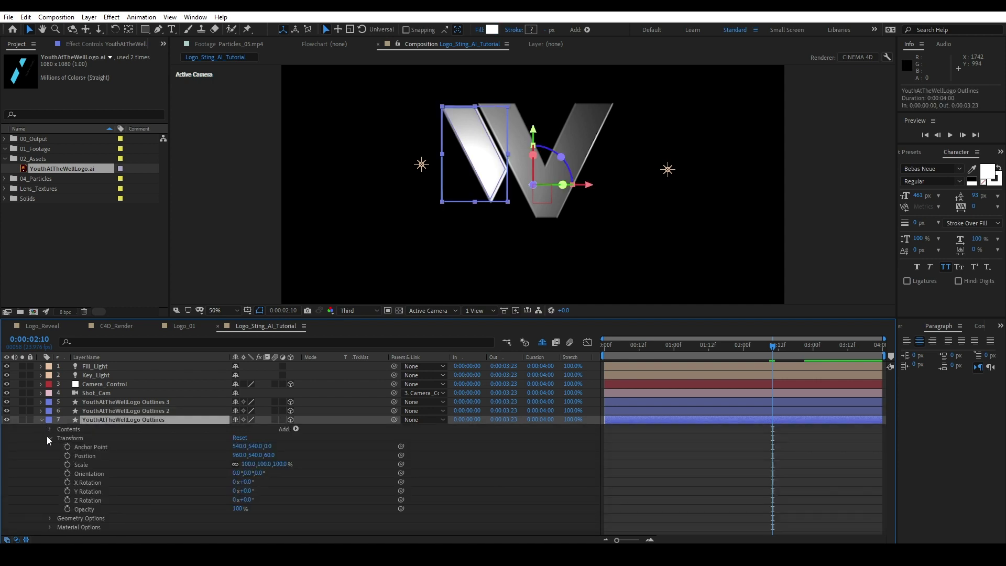
{"action": "left_click", "coordinate": [49, 438]}
{"action": "left_click", "coordinate": [50, 429]}
{"action": "left_click", "coordinate": [59, 438]}
{"action": "left_click", "coordinate": [68, 464]}
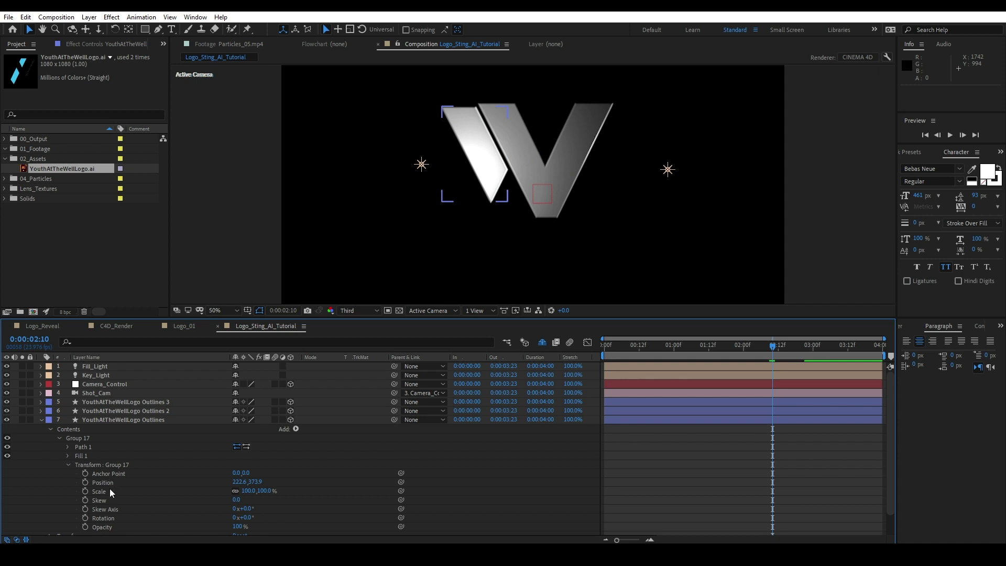
Keyframe Group 17's Position at 2:20, then drag the left stroke off-screen bottom-right at 2:10.
{"action": "left_click_drag", "start_coordinate": [773, 346], "coordinate": [800, 346]}
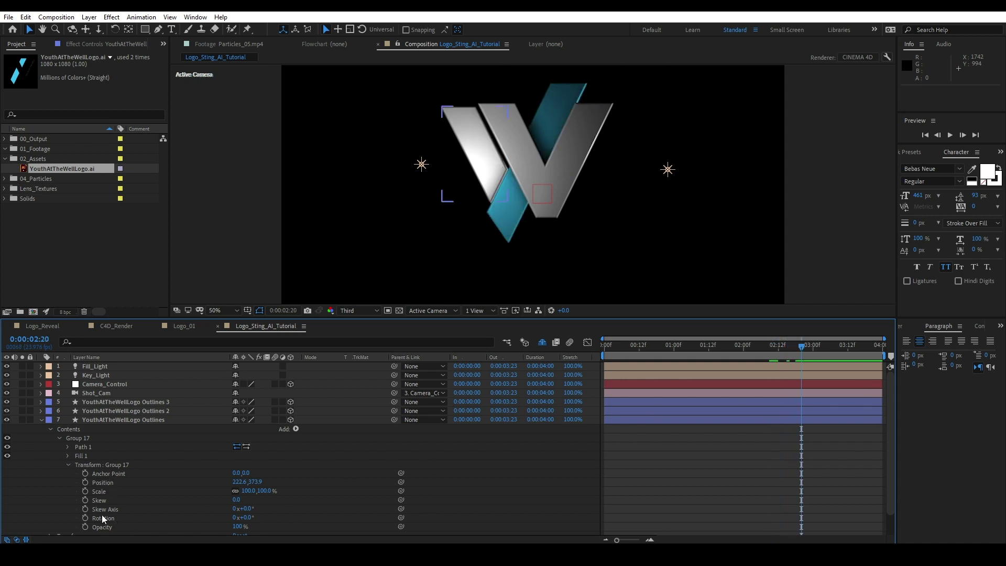
{"action": "left_click", "coordinate": [86, 482]}
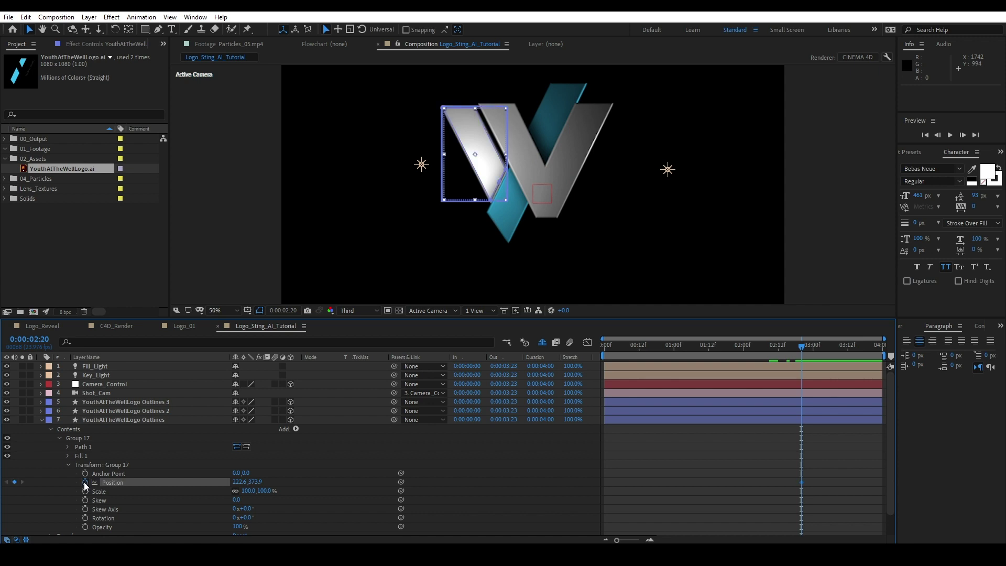
{"action": "left_click", "coordinate": [773, 346]}
{"action": "left_click", "coordinate": [215, 441]}
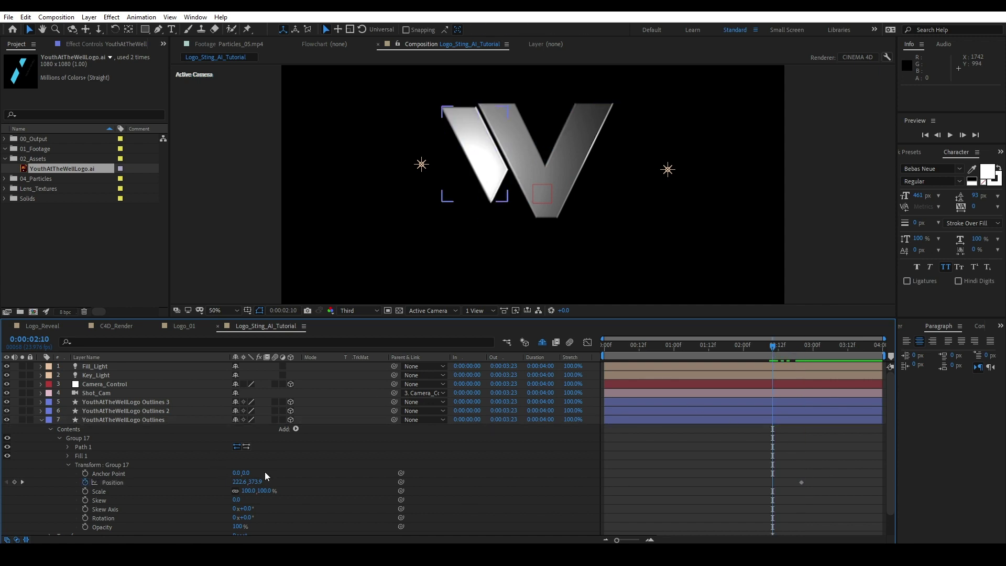
{"action": "left_click", "coordinate": [483, 163]}
{"action": "mouse_move", "coordinate": [466, 134]}
{"action": "left_mouse_down"}
{"action": "mouse_move", "coordinate": [555, 233]}
{"action": "mouse_move", "coordinate": [603, 350]}
{"action": "mouse_move", "coordinate": [644, 352]}
{"action": "left_mouse_up"}
{"action": "left_click_drag", "start_coordinate": [771, 469], "coordinate": [778, 500]}
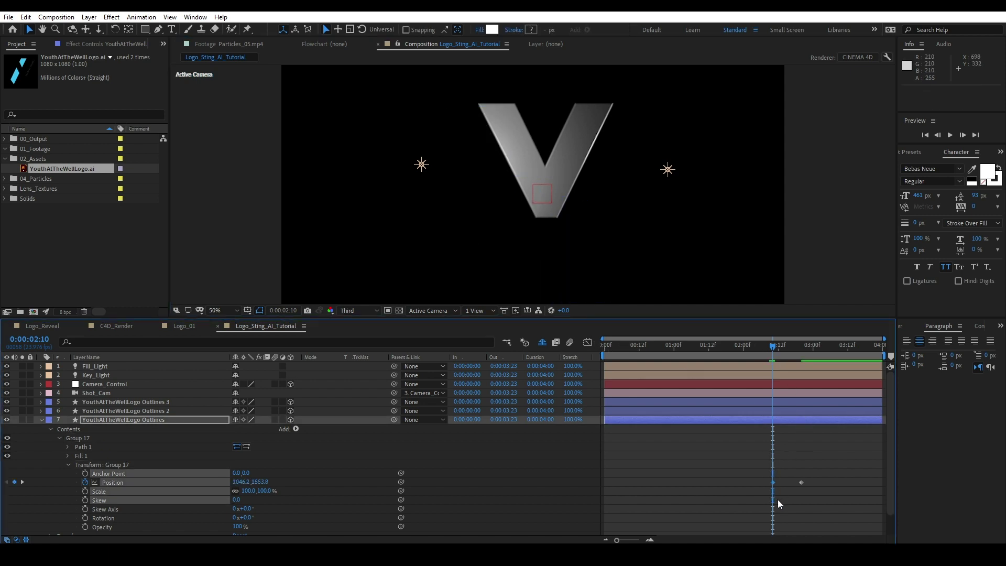
{"action": "left_click", "coordinate": [143, 402]}
{"action": "left_click", "coordinate": [140, 419], "text": "shift"}
Show only the animated properties of the three logo layers, Camera_Control and Shot_Cam.
{"action": "key", "text": "u"}
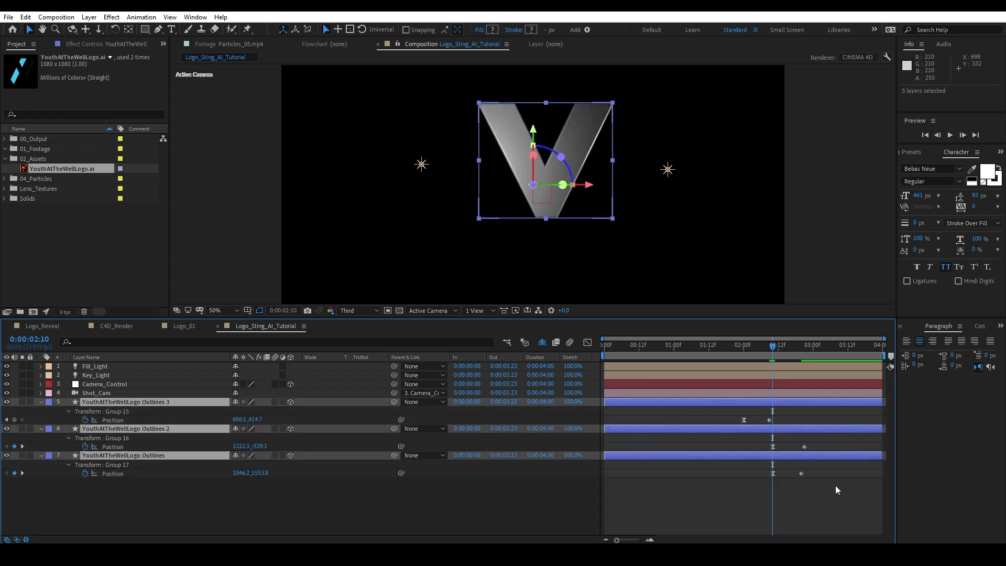
{"action": "left_click", "coordinate": [108, 386]}
{"action": "left_click", "coordinate": [107, 392], "text": "shift"}
{"action": "key", "text": "u"}
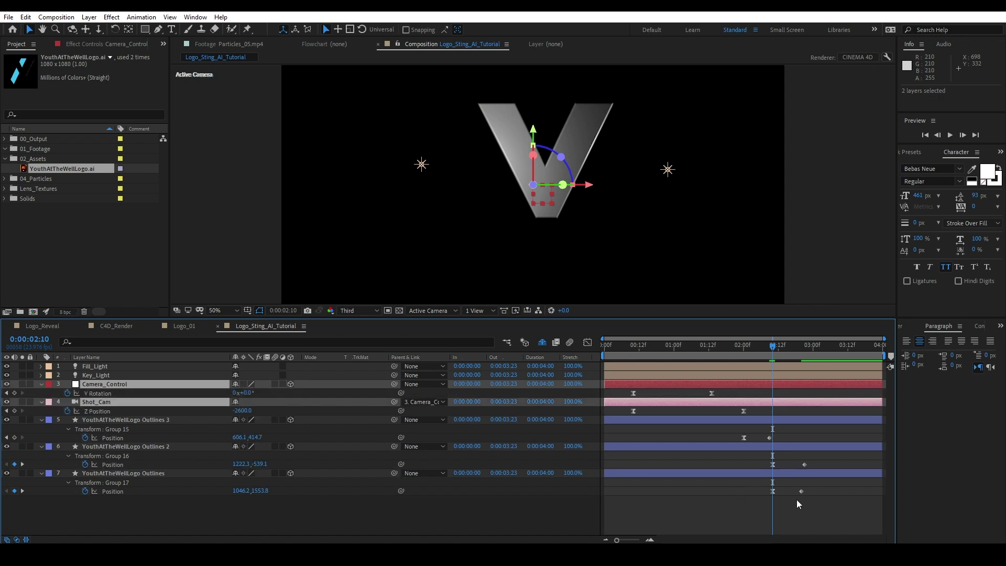
{"action": "mouse_move", "coordinate": [682, 345]}
{"action": "left_mouse_down"}
{"action": "mouse_move", "coordinate": [666, 344]}
{"action": "mouse_move", "coordinate": [697, 346]}
{"action": "left_mouse_up"}
Shift Outlines 3's and Outlines 2's Position keyframes earlier, then preview from 0:09.
{"action": "left_click_drag", "start_coordinate": [740, 431], "coordinate": [712, 439]}
{"action": "left_click_drag", "start_coordinate": [759, 460], "coordinate": [709, 465]}
{"action": "left_click_drag", "start_coordinate": [675, 428], "coordinate": [709, 437]}
{"action": "left_click", "coordinate": [630, 346]}
{"action": "key", "text": "space"}
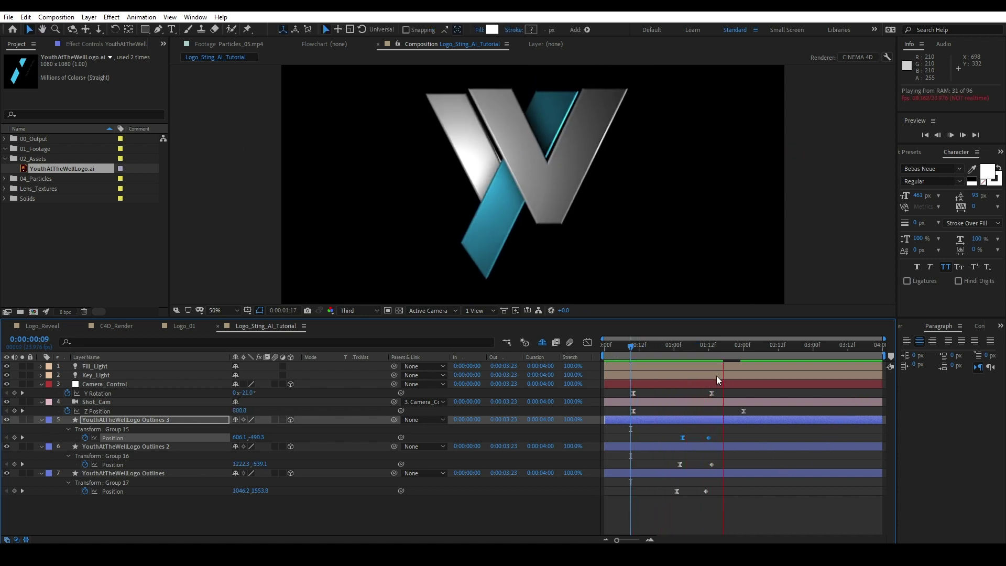
{"action": "key", "text": "space"}
Offset Outlines 3's and the Outlines layer's keyframes slightly later to stagger them, then preview.
{"action": "left_click", "coordinate": [702, 350]}
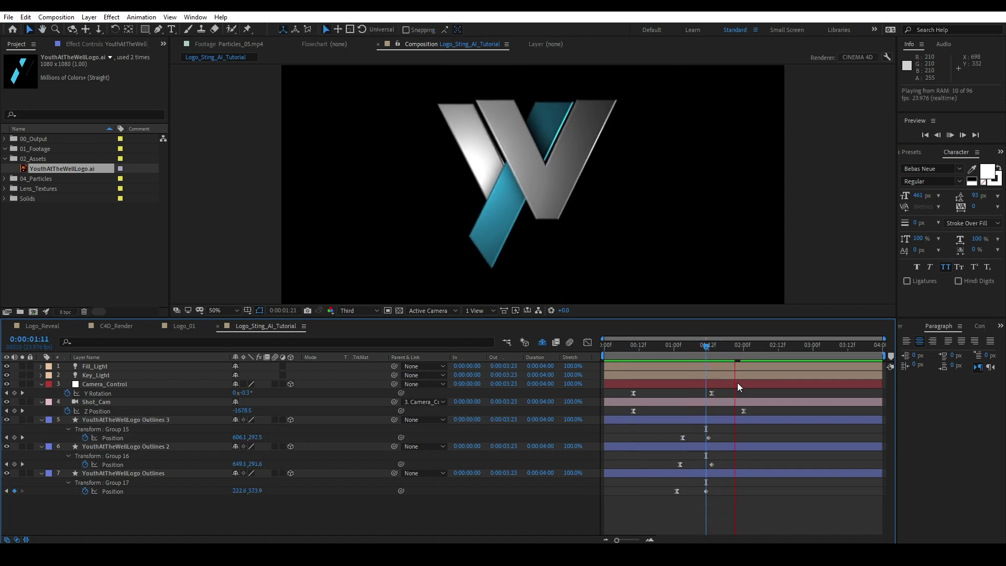
{"action": "left_click", "coordinate": [708, 437]}
{"action": "left_click_drag", "start_coordinate": [708, 437], "coordinate": [708, 491]}
{"action": "left_click_drag", "start_coordinate": [675, 459], "coordinate": [724, 464]}
{"action": "left_click", "coordinate": [664, 483]}
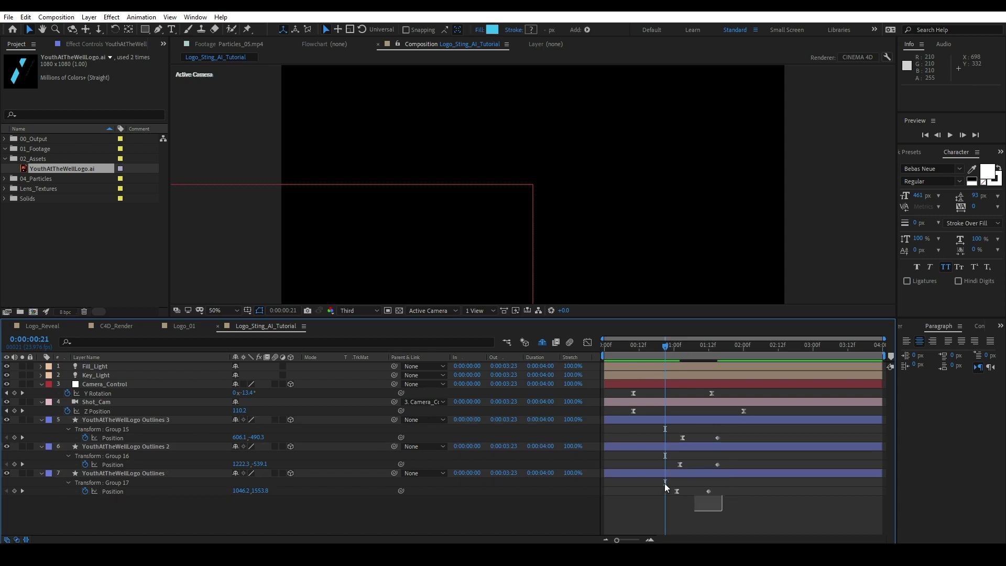
{"action": "left_click", "coordinate": [721, 516]}
{"action": "left_click_drag", "start_coordinate": [721, 517], "coordinate": [700, 491]}
{"action": "left_click", "coordinate": [703, 498]}
{"action": "key", "text": "space"}
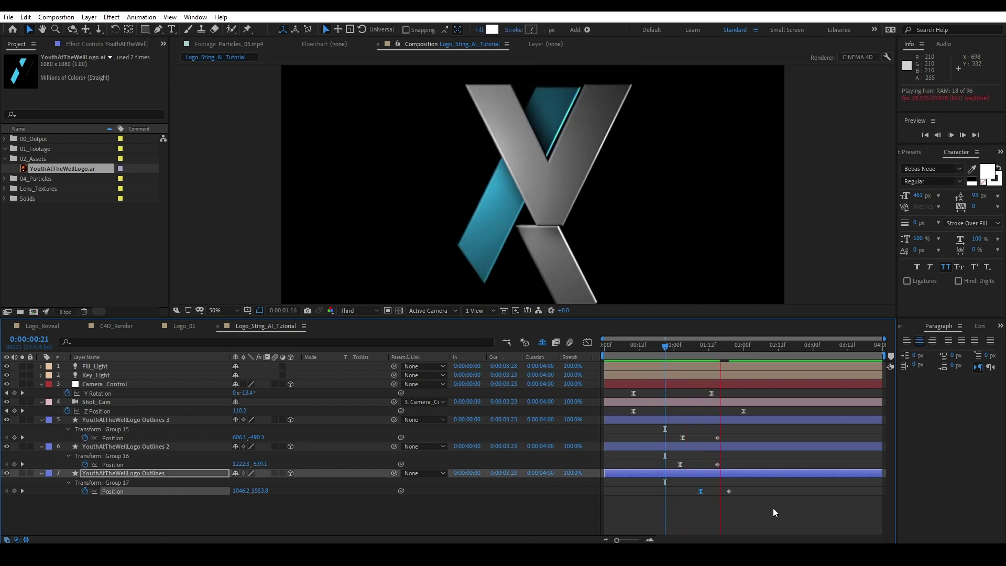
{"action": "key", "text": "space"}
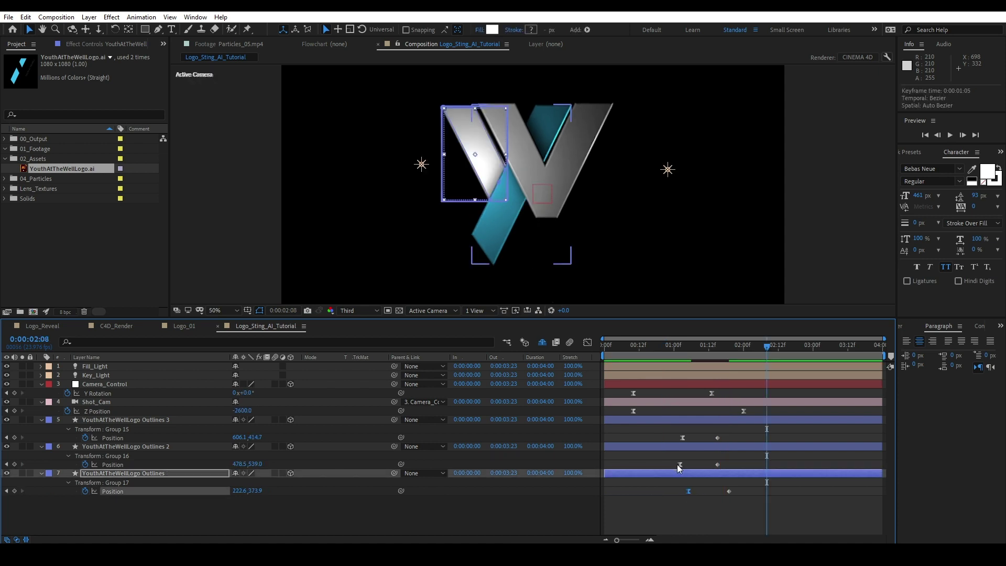
Move the strokes' first Position keyframes earlier and preview again from 0:18.
{"action": "left_click_drag", "start_coordinate": [680, 464], "coordinate": [671, 438]}
{"action": "left_click_drag", "start_coordinate": [688, 493], "coordinate": [685, 491]}
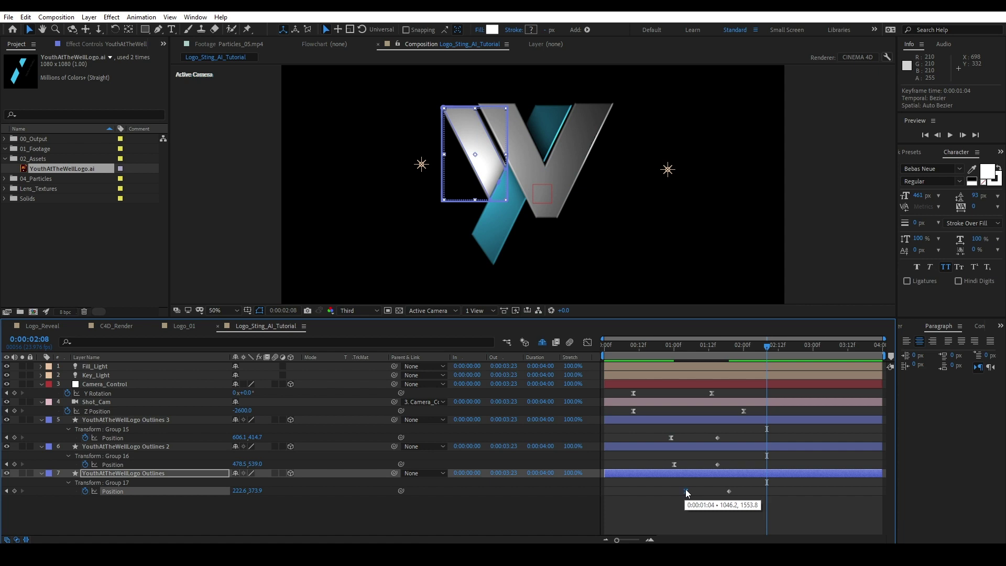
{"action": "left_click", "coordinate": [677, 341]}
{"action": "key", "text": "space"}
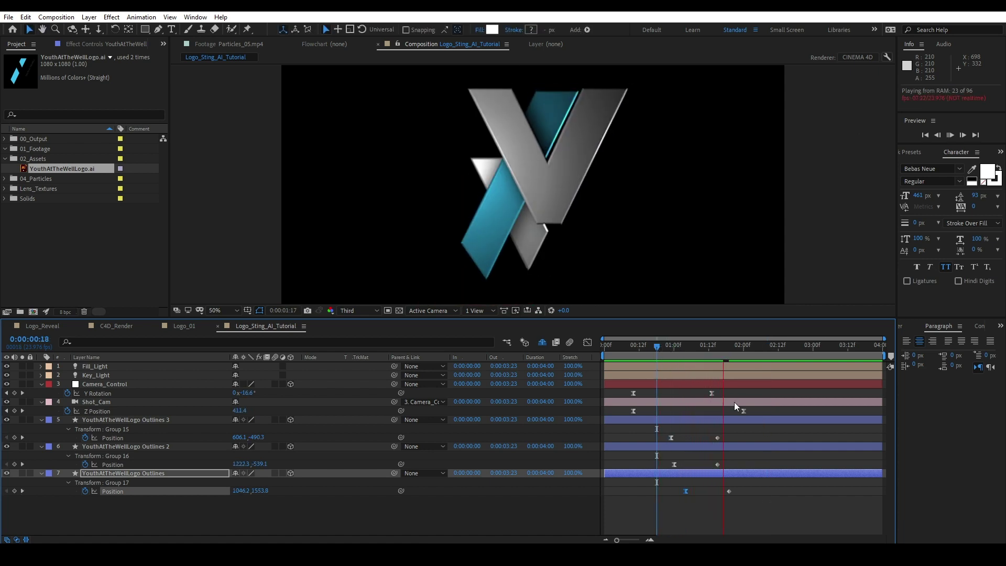
{"action": "left_click", "coordinate": [87, 394]}
{"action": "left_click", "coordinate": [103, 386]}
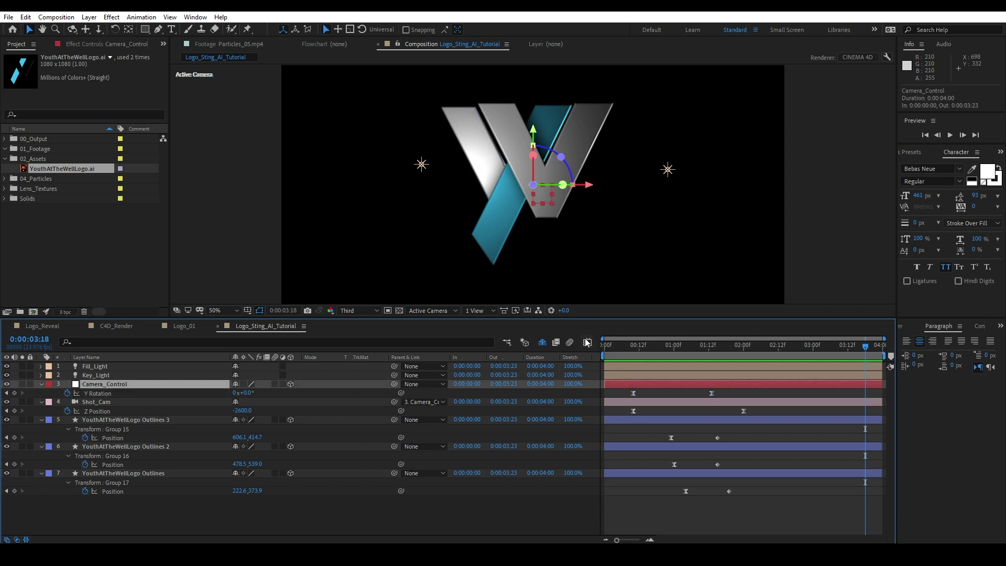
In the Graph Editor, push Camera_Control's final Y Rotation keyframe to about 2:12 and lengthen its ease.
{"action": "left_click", "coordinate": [587, 341]}
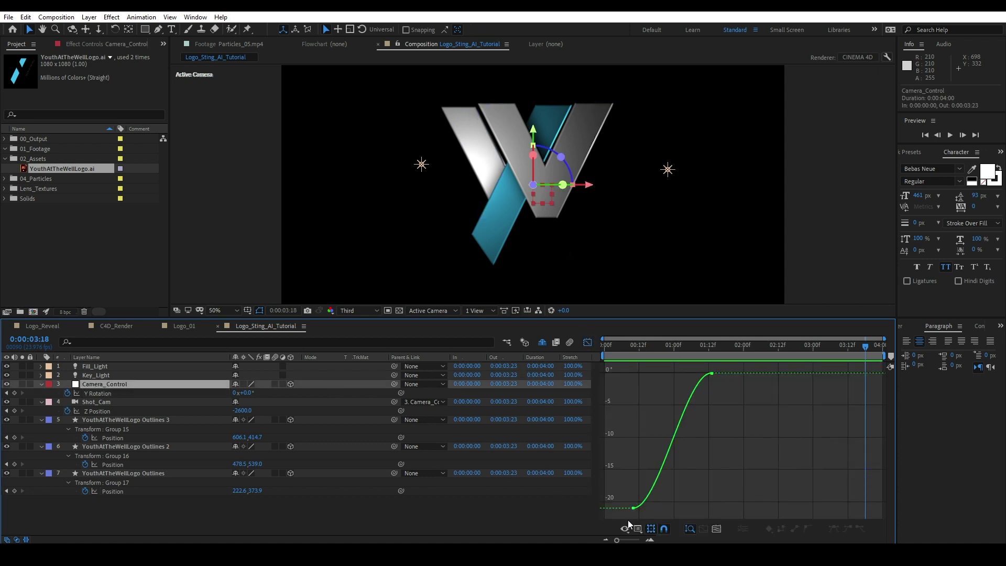
{"action": "left_click", "coordinate": [646, 492]}
{"action": "left_click", "coordinate": [717, 380]}
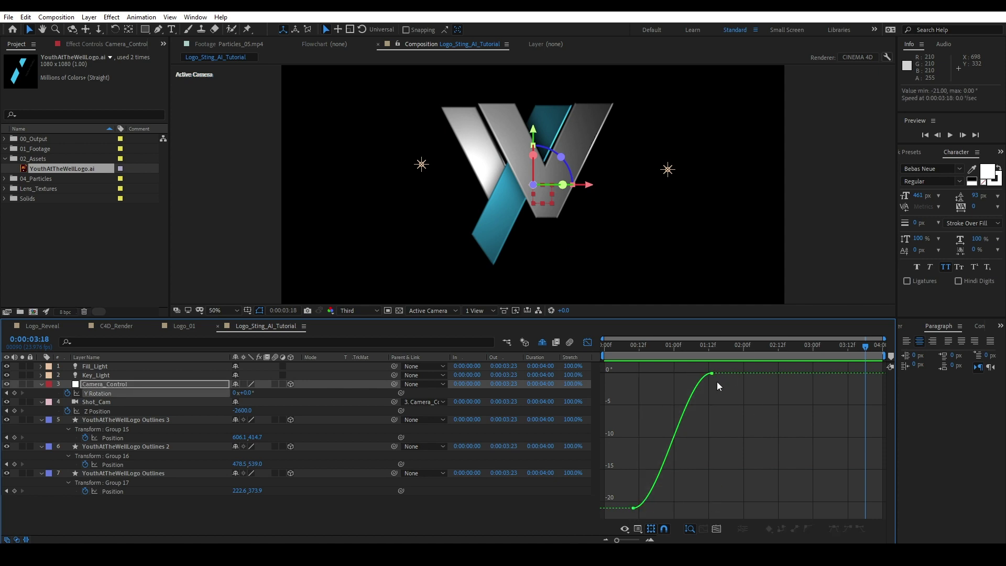
{"action": "left_click_drag", "start_coordinate": [712, 373], "coordinate": [725, 354]}
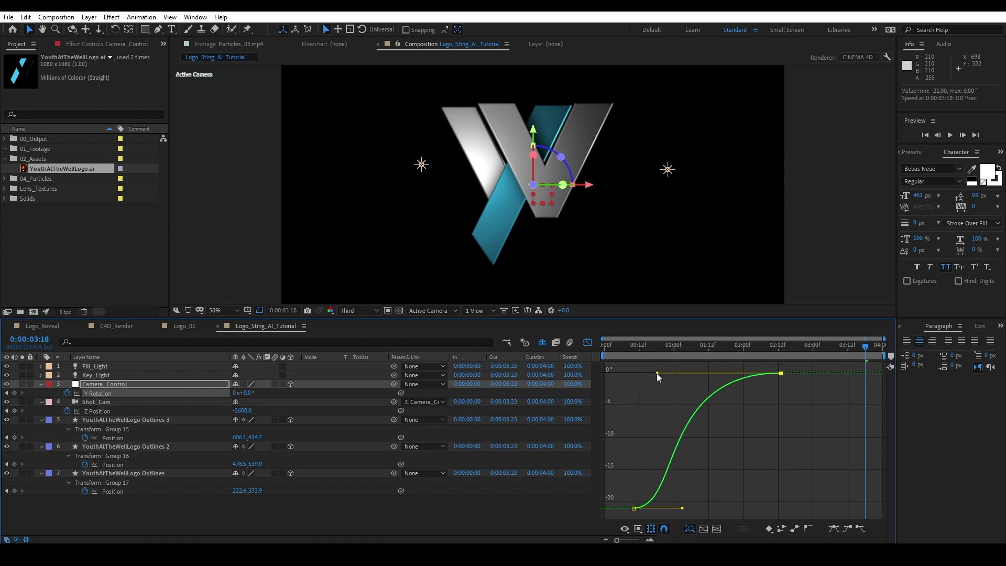
{"action": "left_click", "coordinate": [674, 350]}
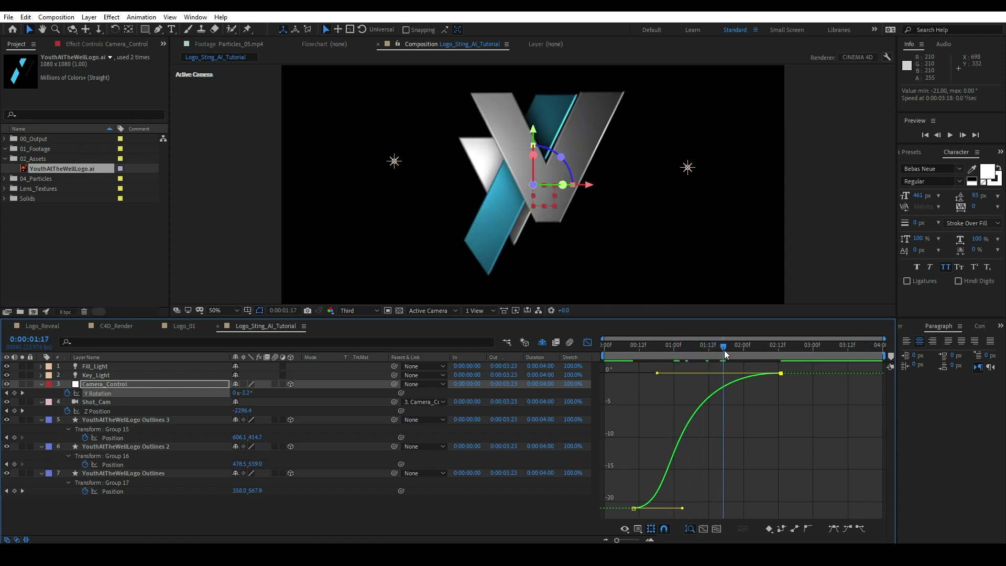
{"action": "key", "text": "space"}
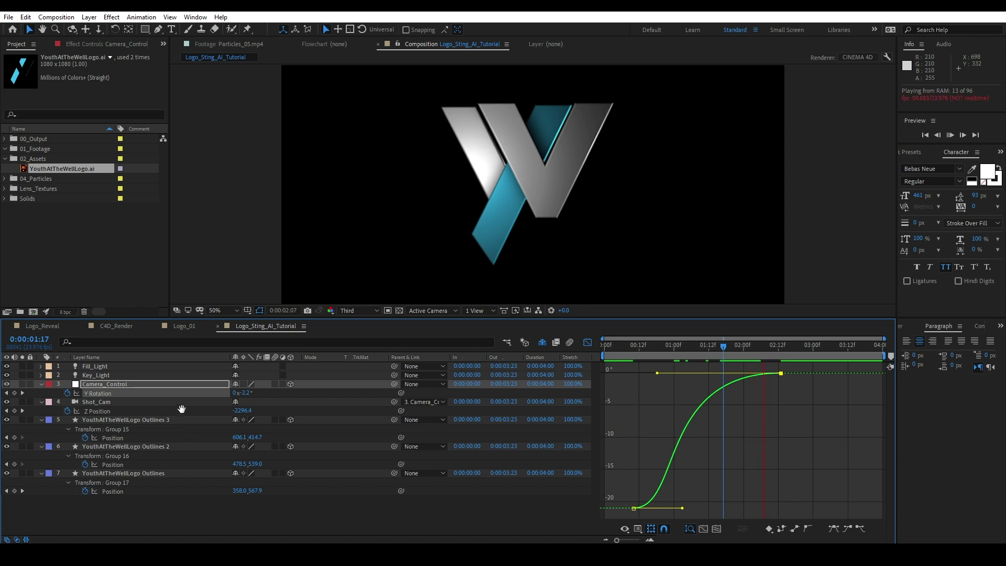
{"action": "left_click", "coordinate": [161, 402]}
Move the final Z Position keyframe later, stretch its incoming Bezier handle, and preview.
{"action": "left_click", "coordinate": [744, 507]}
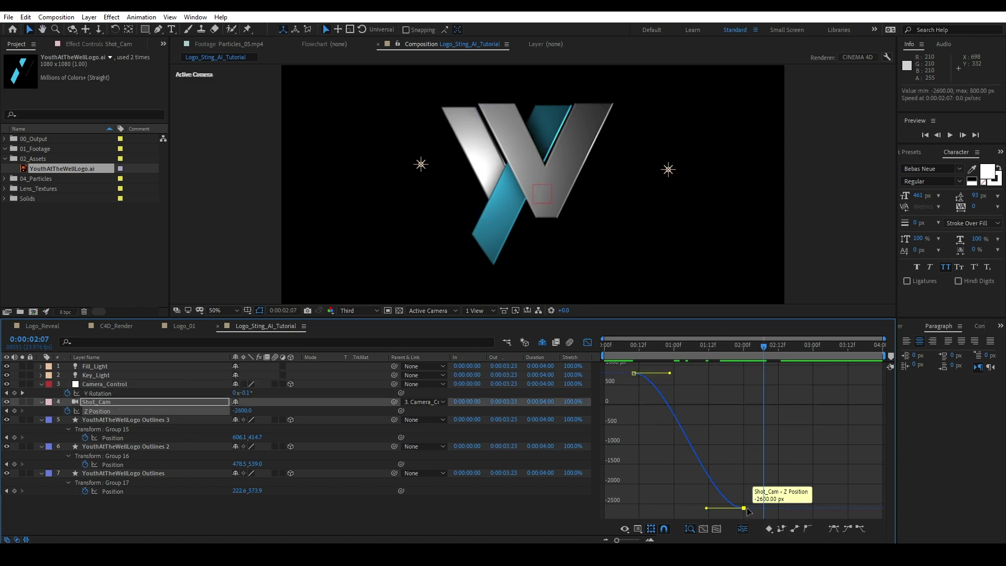
{"action": "left_click_drag", "start_coordinate": [756, 508], "coordinate": [871, 509]}
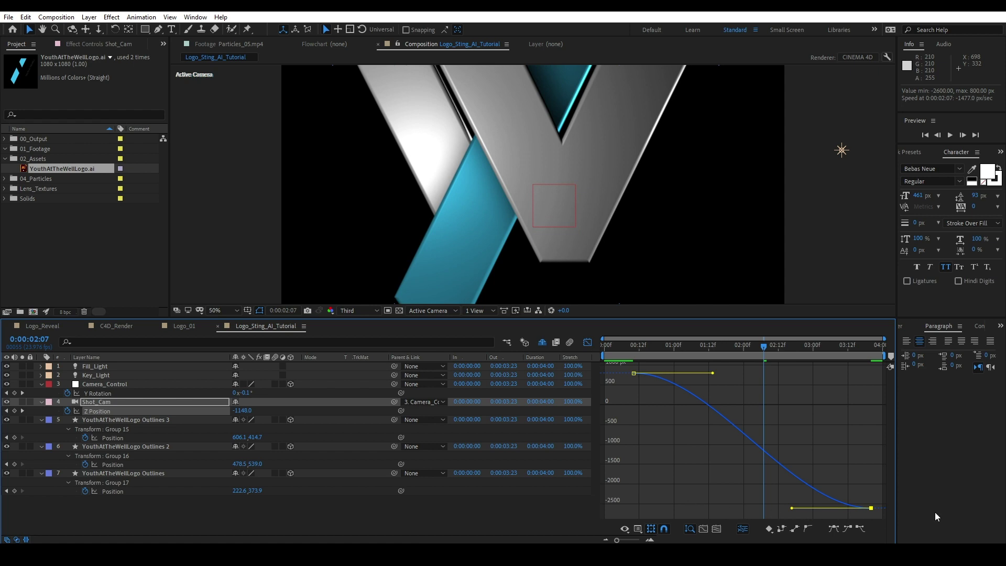
{"action": "left_click_drag", "start_coordinate": [789, 508], "coordinate": [634, 508]}
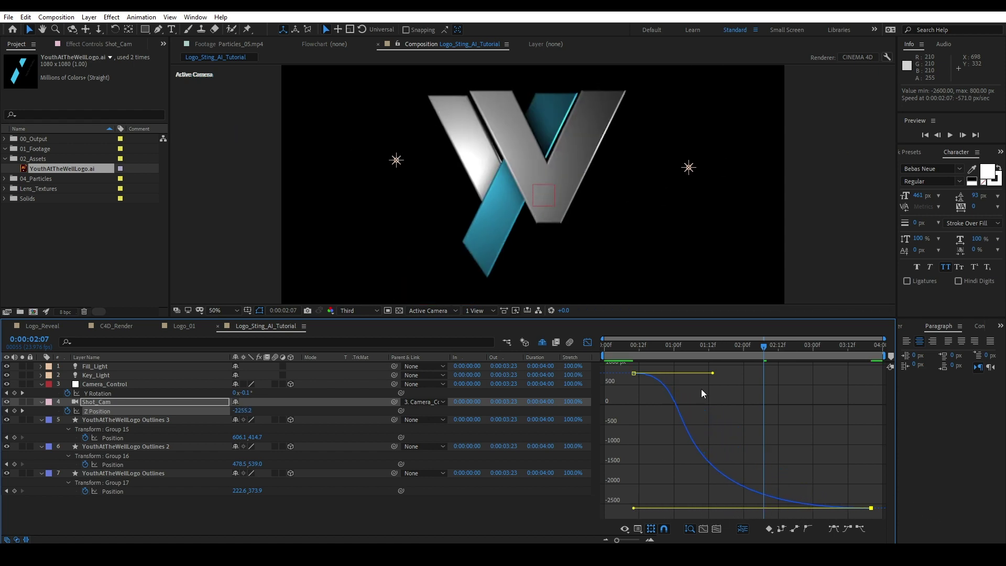
{"action": "key", "text": "space"}
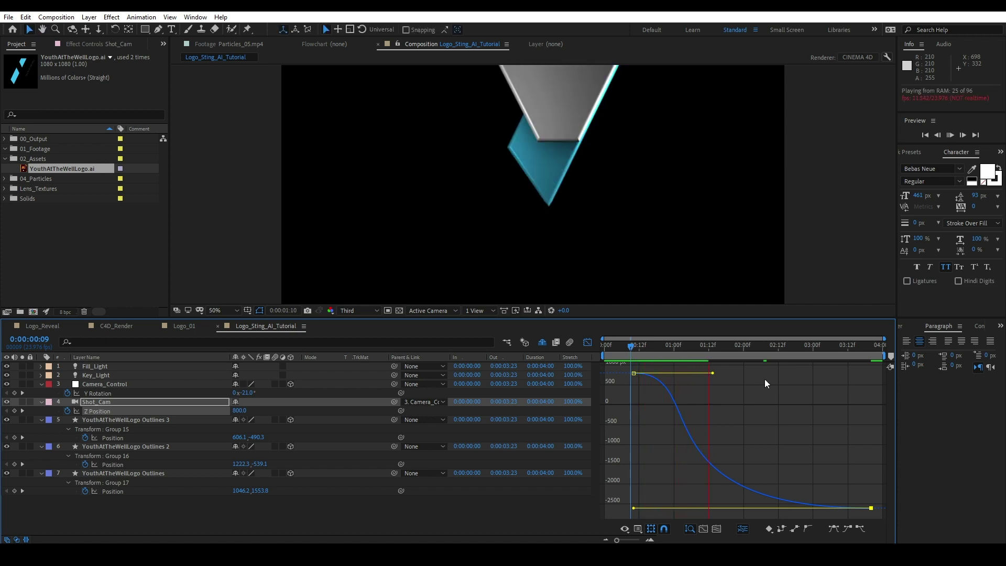
{"action": "key", "text": "space"}
Pull the final -2600 keyframe back to about 2:04, reshape its ease, and preview.
{"action": "left_click", "coordinate": [865, 480]}
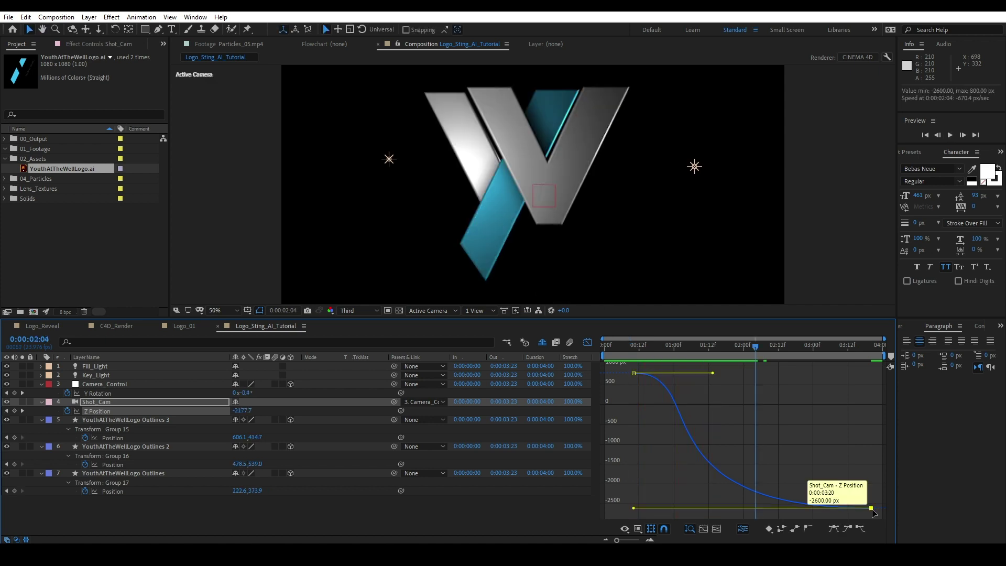
{"action": "left_click", "coordinate": [872, 510]}
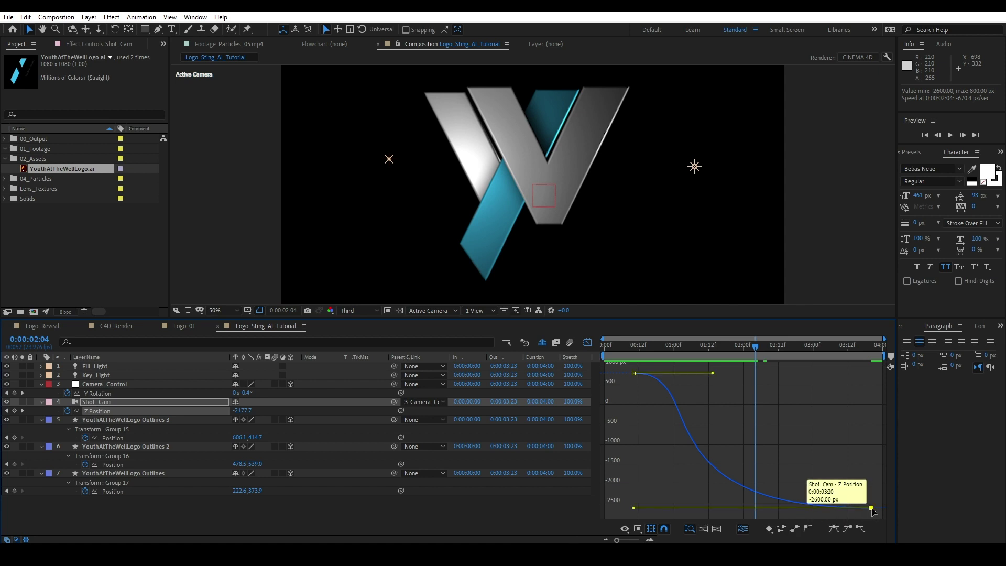
{"action": "left_click_drag", "start_coordinate": [872, 511], "coordinate": [755, 507]}
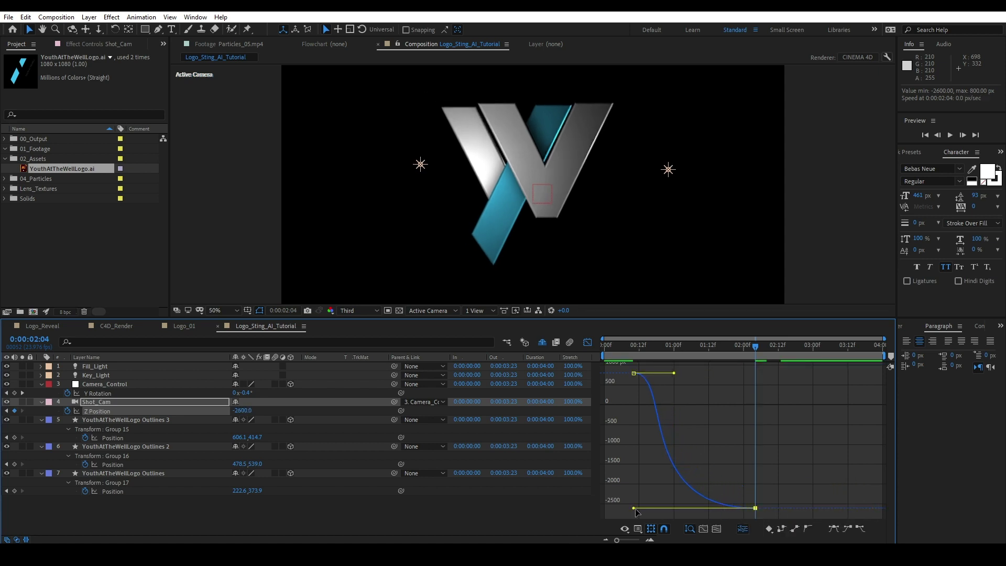
{"action": "left_click_drag", "start_coordinate": [634, 507], "coordinate": [683, 507]}
{"action": "key", "text": "space"}
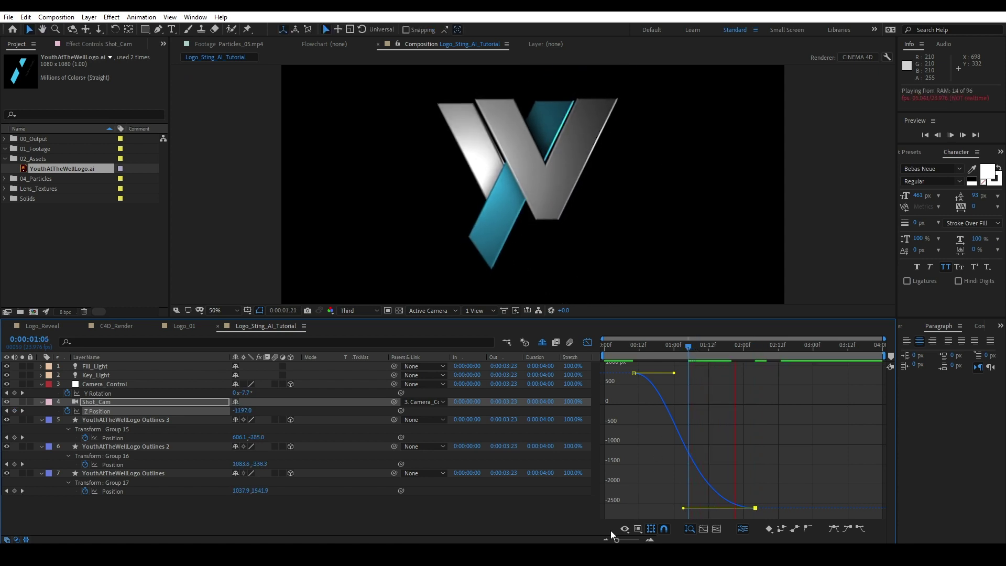
{"action": "left_click", "coordinate": [121, 419]}
Switch back to the keyframe view and preview the finished logo fly-in from 1:00.
{"action": "left_click", "coordinate": [119, 473], "text": "shift"}
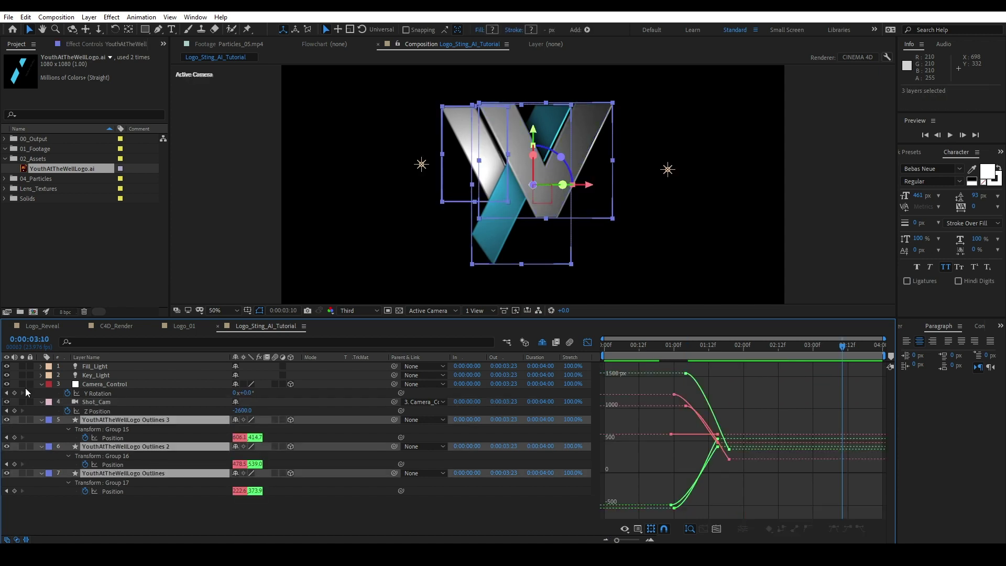
{"action": "left_click", "coordinate": [587, 343]}
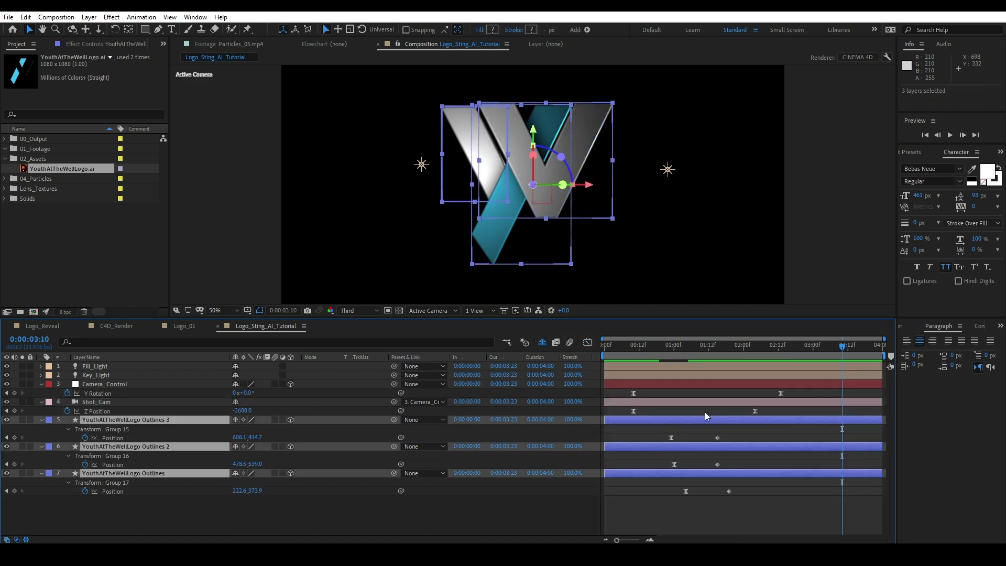
{"action": "left_click", "coordinate": [721, 523]}
{"action": "left_click", "coordinate": [728, 491]}
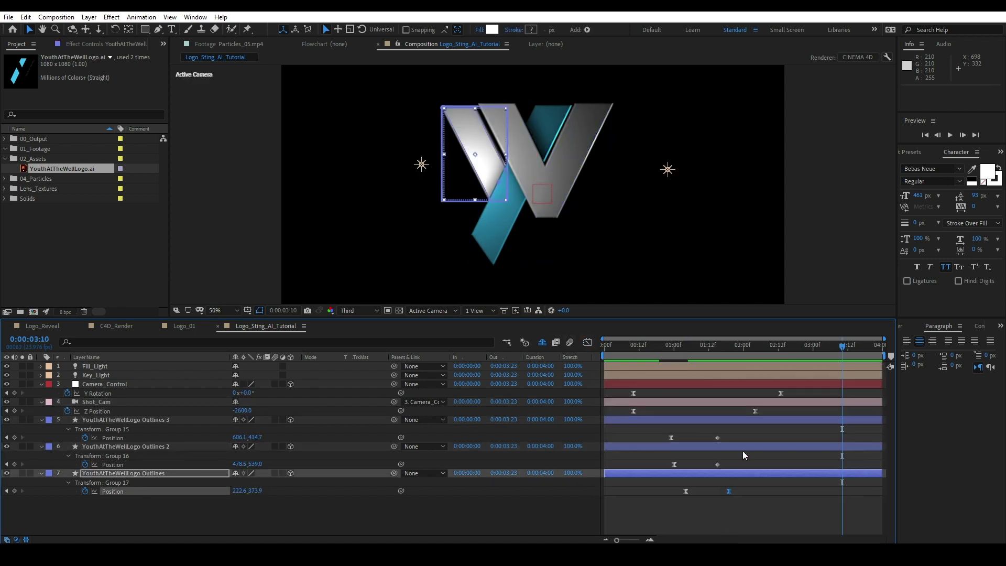
{"action": "left_click", "coordinate": [717, 464]}
{"action": "left_click", "coordinate": [717, 437]}
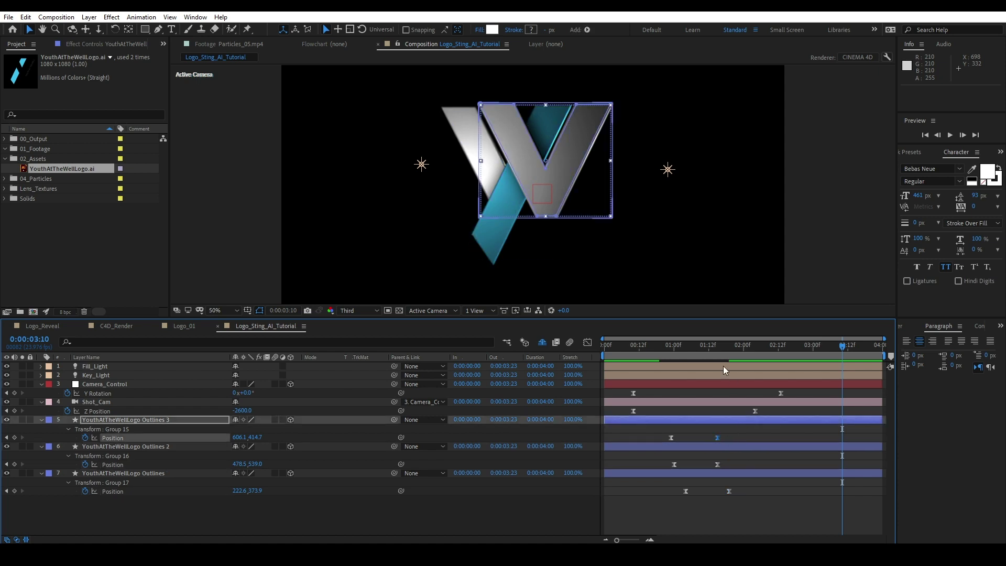
{"action": "left_click", "coordinate": [671, 345]}
{"action": "key", "text": "space"}
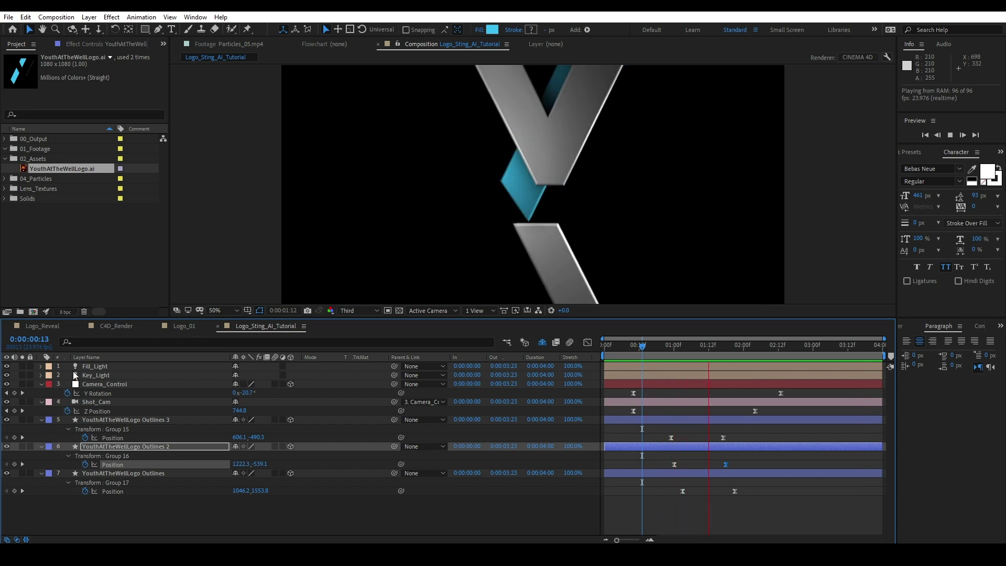
Select all seven layers and bring up Pre-compose with Ctrl+Shift+C.
{"action": "left_click", "coordinate": [87, 367]}
{"action": "left_click", "coordinate": [127, 474], "text": "shift"}
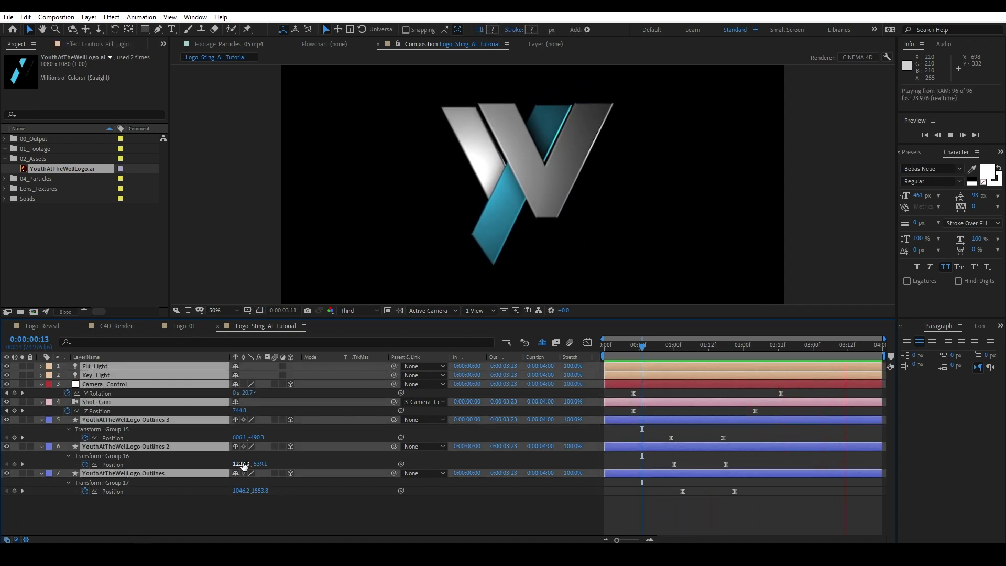
{"action": "key", "text": "ctrl+shift+c"}
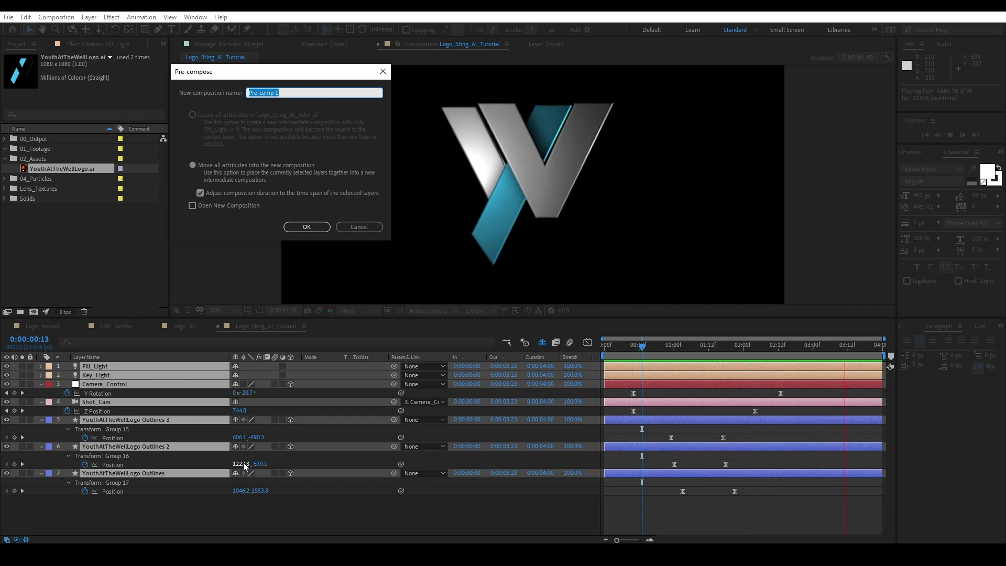
Pre-compose the seven layers into a comp named C4D_Animation_Tutorial.
{"action": "type", "text": "C4D_A"}
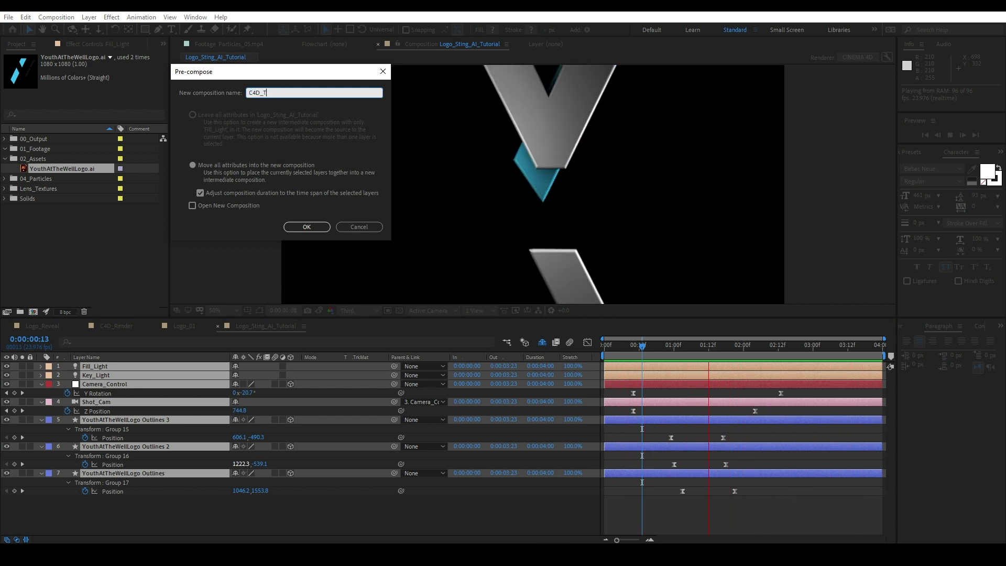
{"action": "type", "text": "nimation_Tutorial"}
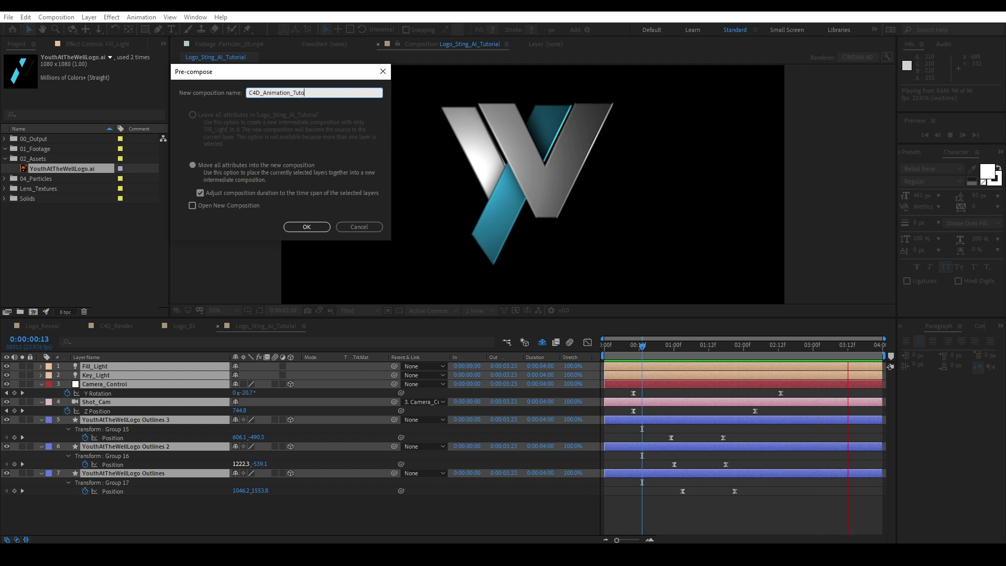
{"action": "key", "text": "Return"}
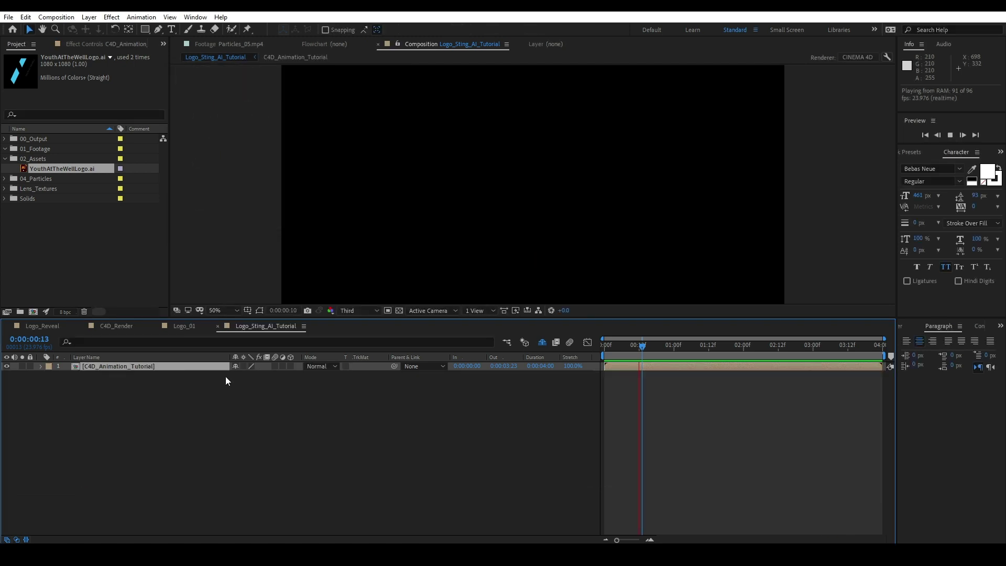
{"action": "left_click", "coordinate": [749, 346]}
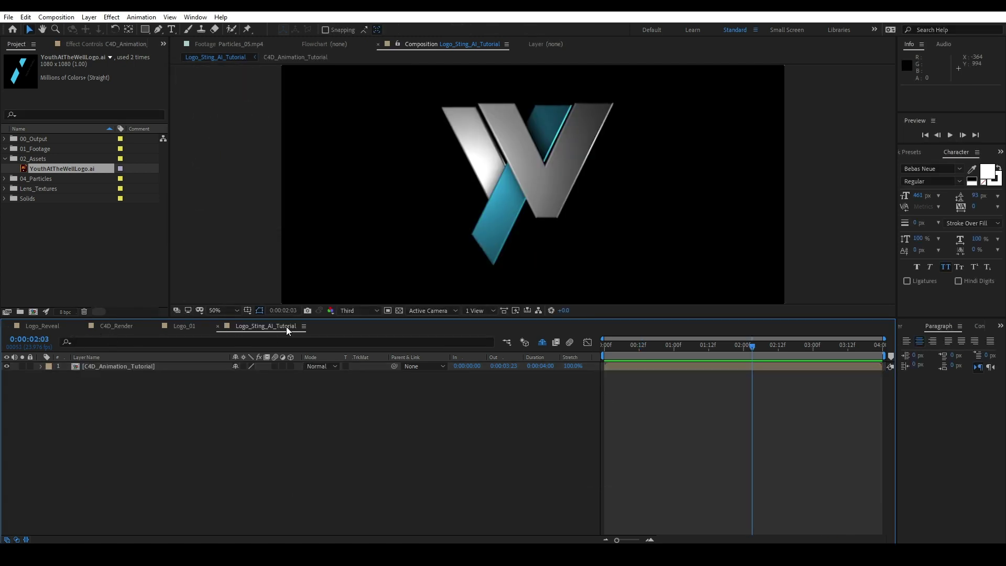
Open the C4D_Animation_Tutorial precomp and float its timeline as a separate panel at top left.
{"action": "double_click", "coordinate": [131, 366]}
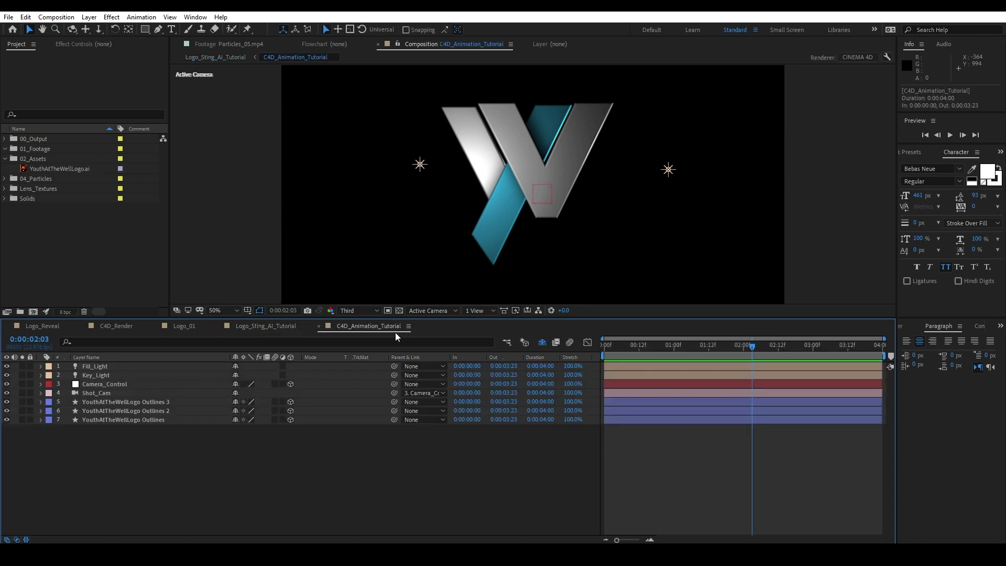
{"action": "left_click_drag", "start_coordinate": [332, 326], "coordinate": [492, 448]}
{"action": "left_click_drag", "start_coordinate": [699, 114], "coordinate": [699, 114]}
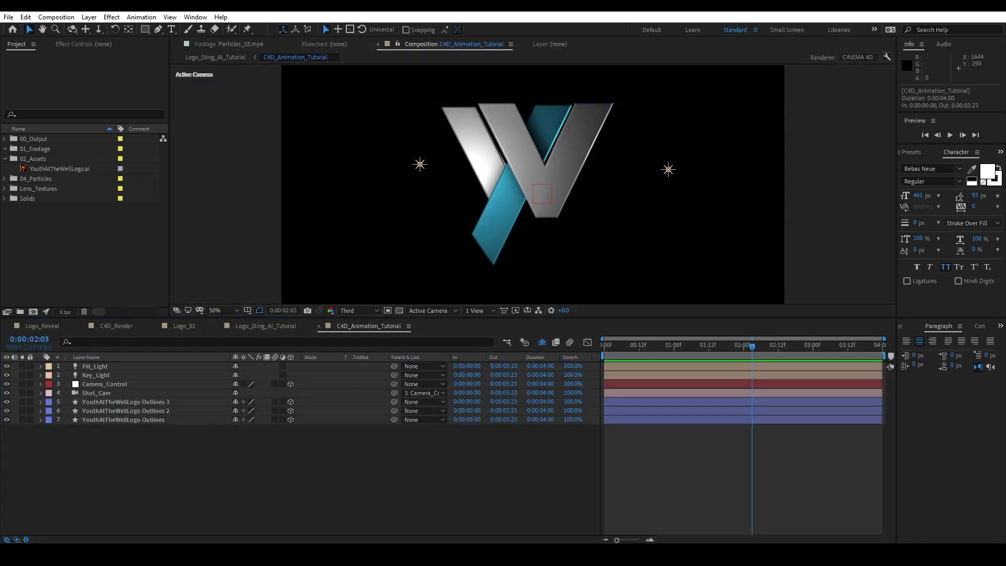
{"action": "left_click_drag", "start_coordinate": [382, 134], "coordinate": [185, 65]}
{"action": "left_click", "coordinate": [139, 129]}
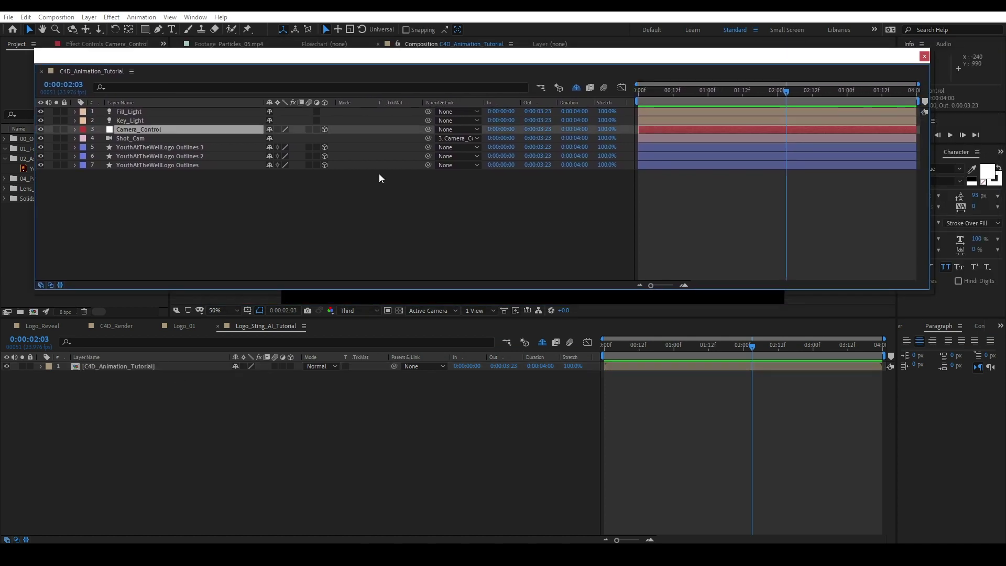
Add a null layer named Controls and apply Slider Control to it.
{"action": "right_click", "coordinate": [167, 422]}
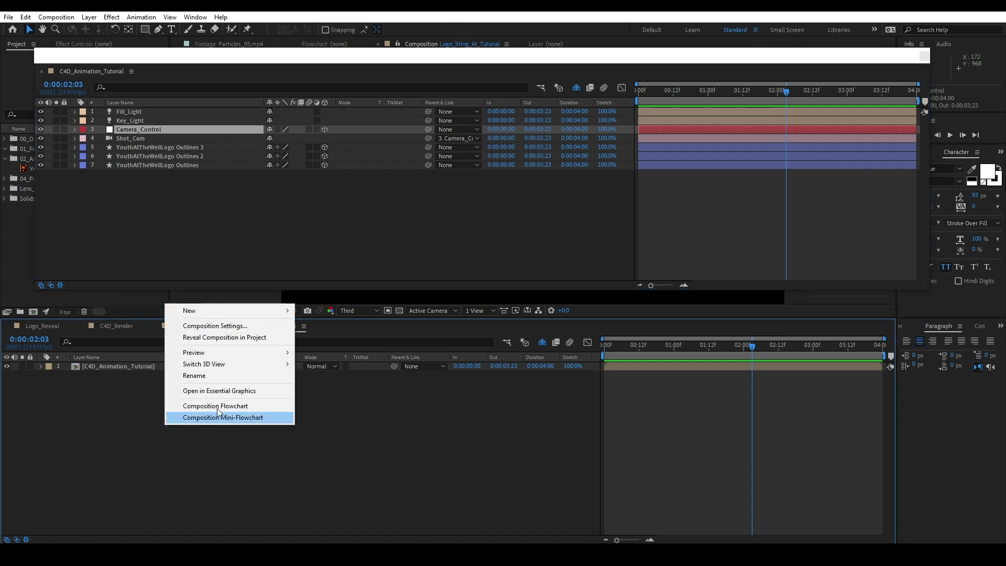
{"action": "mouse_move", "coordinate": [220, 310]}
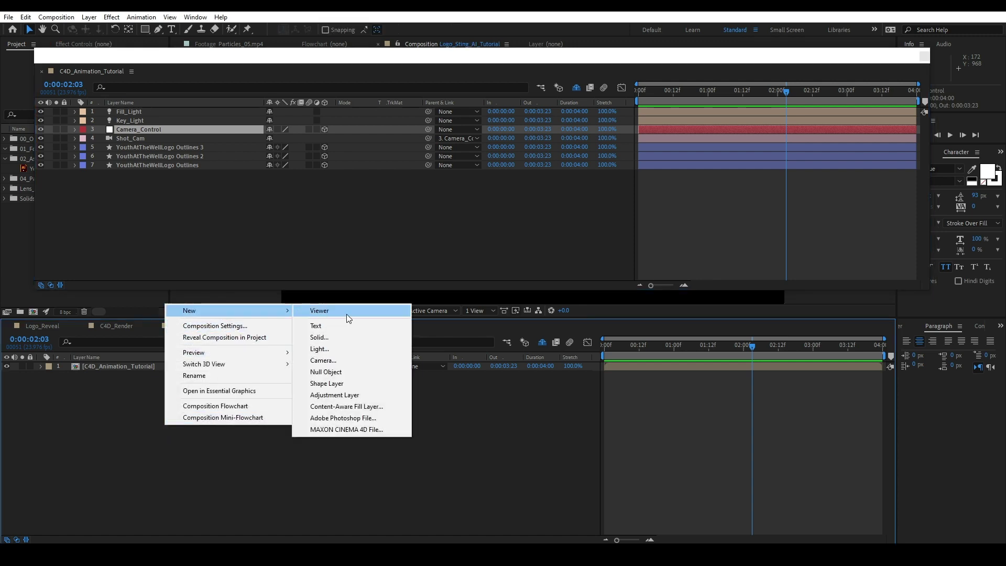
{"action": "left_click", "coordinate": [332, 371]}
{"action": "key", "text": "Return"}
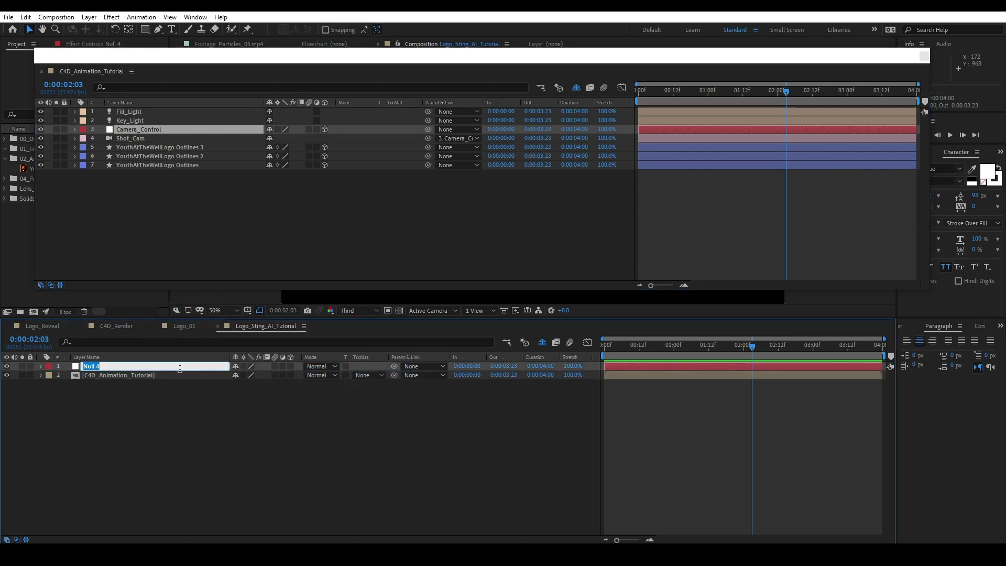
{"action": "type", "text": "Controls"}
{"action": "key", "text": "Return"}
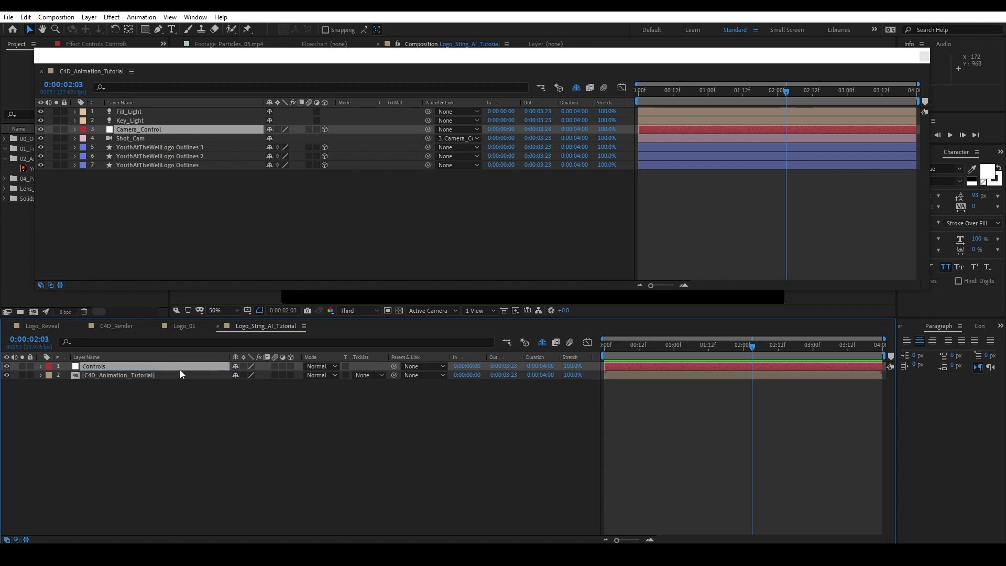
{"action": "key", "text": "ctrl+space"}
{"action": "type", "text": "slider"}
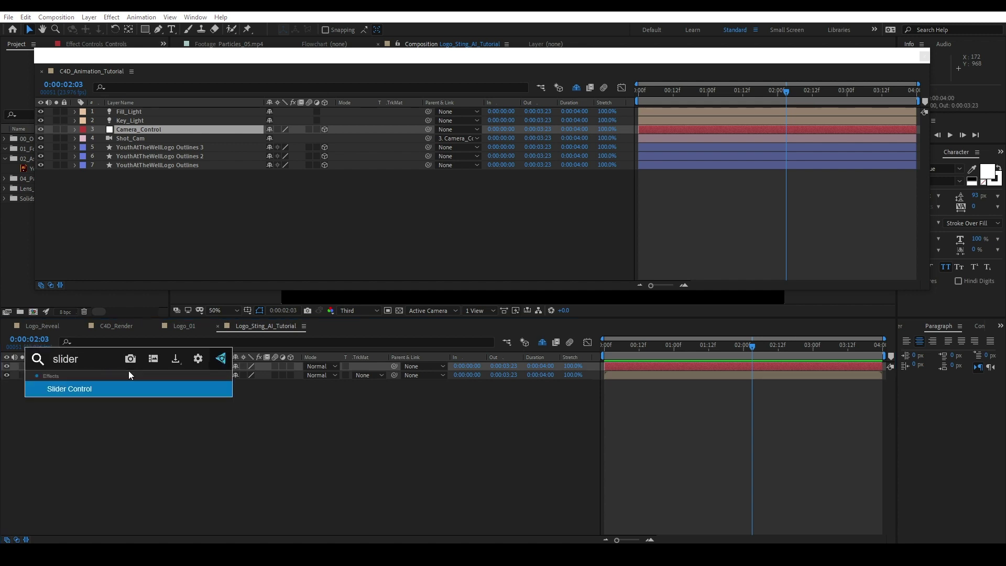
{"action": "left_click", "coordinate": [95, 387]}
Pick-whip the Controls Slider to Shot_Cam's Z Position.
{"action": "left_click", "coordinate": [40, 366]}
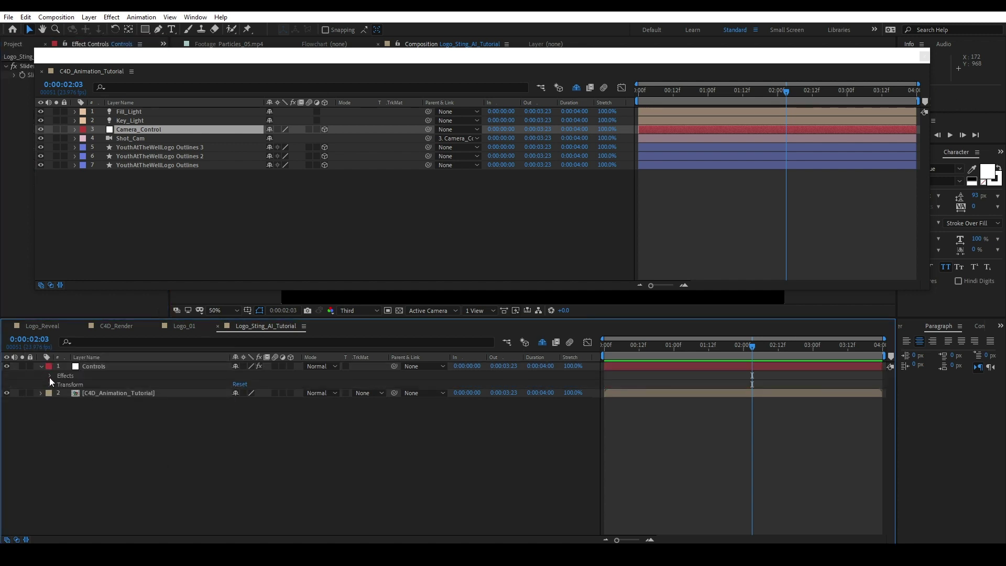
{"action": "left_click", "coordinate": [50, 376]}
{"action": "left_click", "coordinate": [57, 384]}
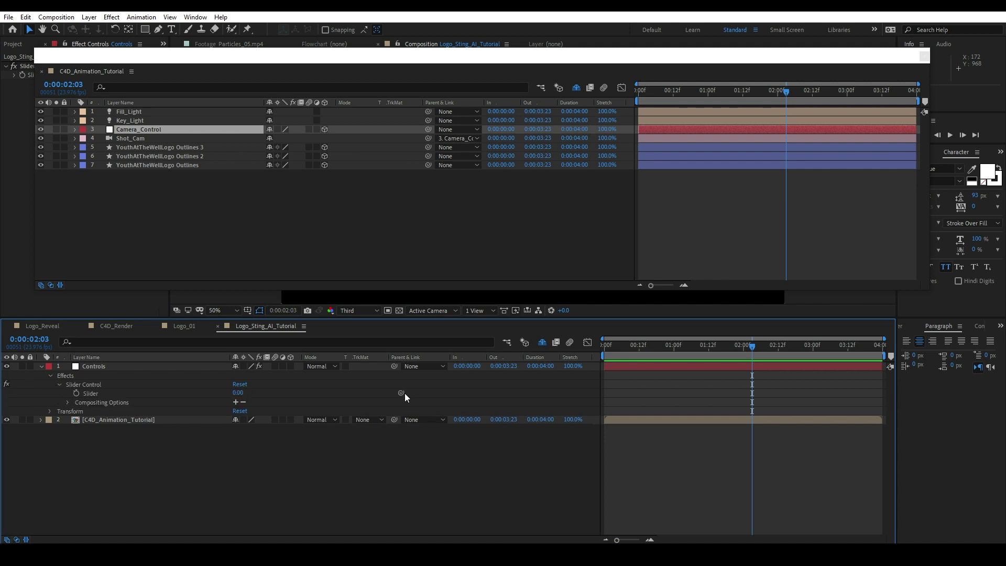
{"action": "left_click", "coordinate": [75, 129]}
{"action": "left_click", "coordinate": [74, 129]}
{"action": "left_click", "coordinate": [132, 138]}
{"action": "left_click", "coordinate": [75, 138]}
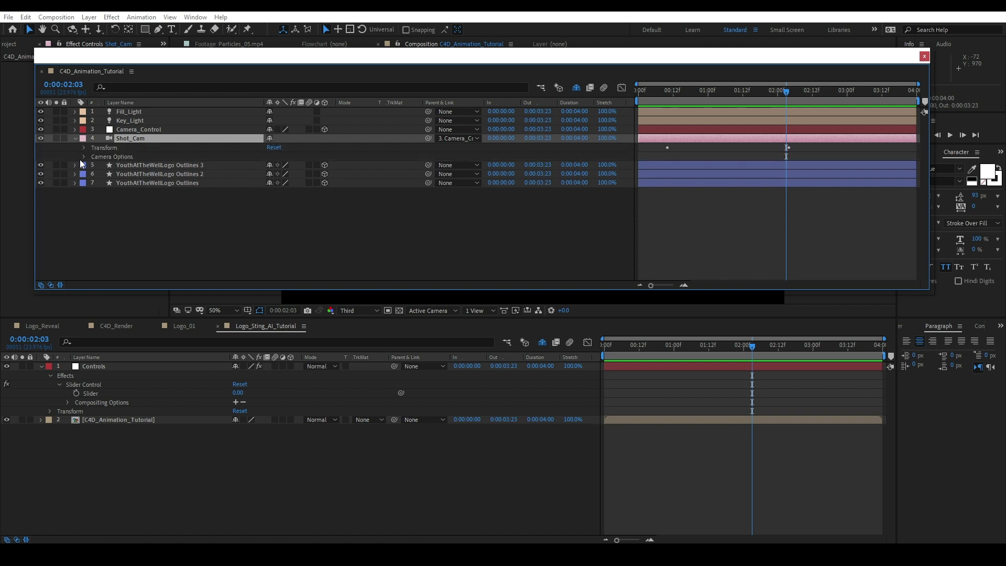
{"action": "left_click", "coordinate": [83, 156]}
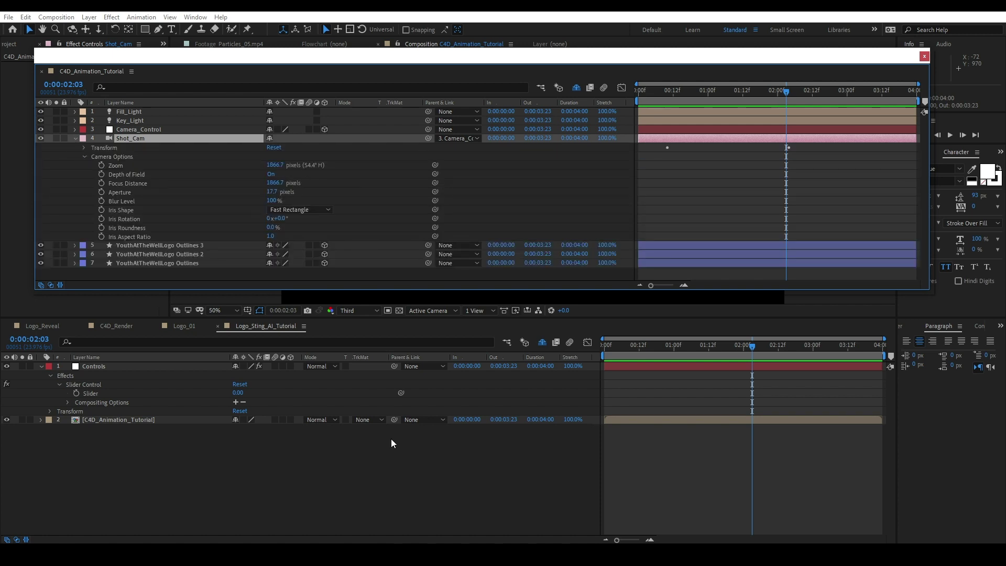
{"action": "left_click_drag", "start_coordinate": [402, 397], "coordinate": [149, 199]}
{"action": "left_click", "coordinate": [83, 148]}
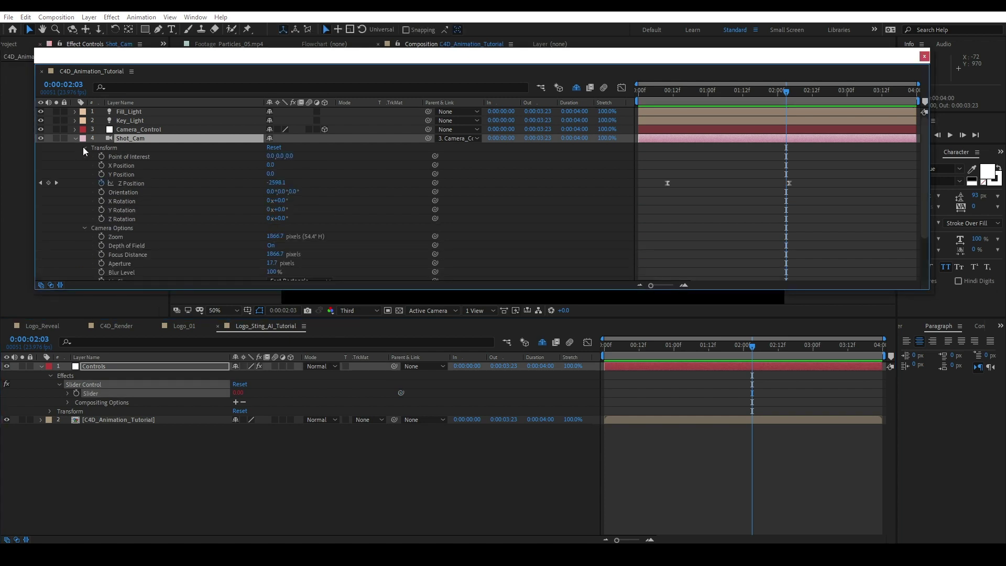
{"action": "left_click_drag", "start_coordinate": [401, 392], "coordinate": [136, 186]}
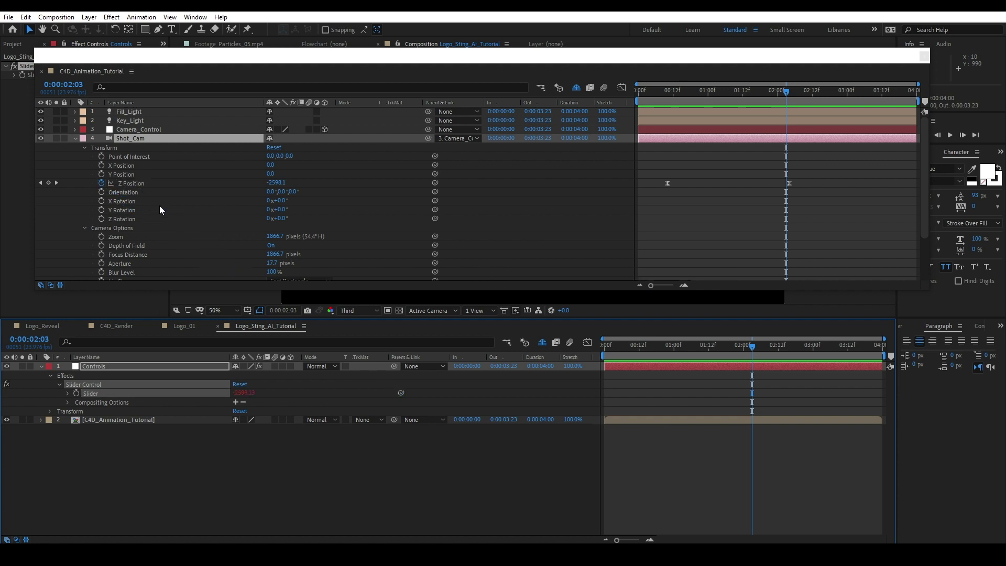
Scrub the timeline to confirm the Slider matches the camera's Z Position.
{"action": "left_click", "coordinate": [260, 503]}
{"action": "left_click_drag", "start_coordinate": [744, 345], "coordinate": [717, 346]}
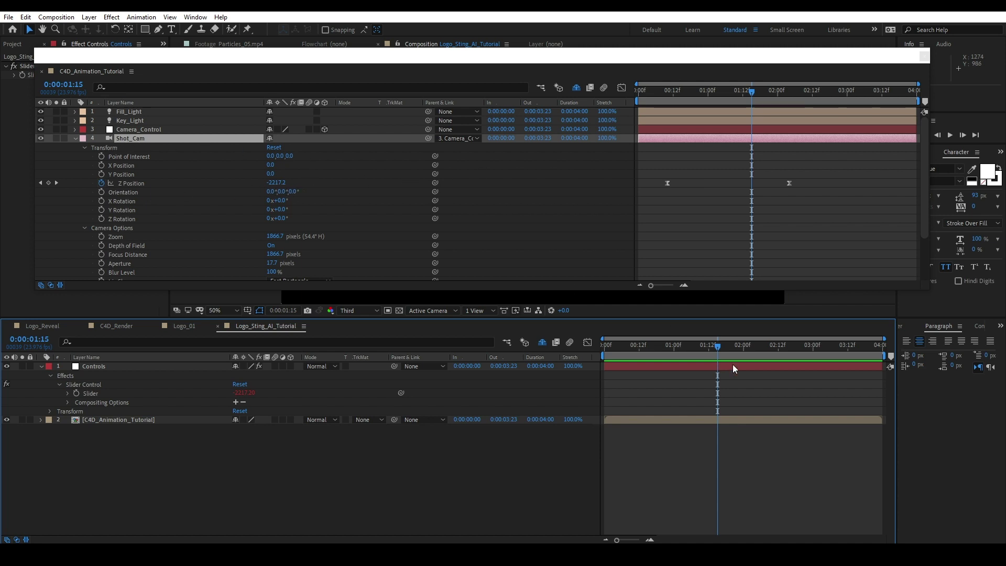
{"action": "left_click_drag", "start_coordinate": [722, 345], "coordinate": [752, 346]}
Apply Pixel Motion Blur to C4D_Animation_Tutorial with Automatic shutter, enabling comp and layer motion blur.
{"action": "left_click", "coordinate": [140, 378]}
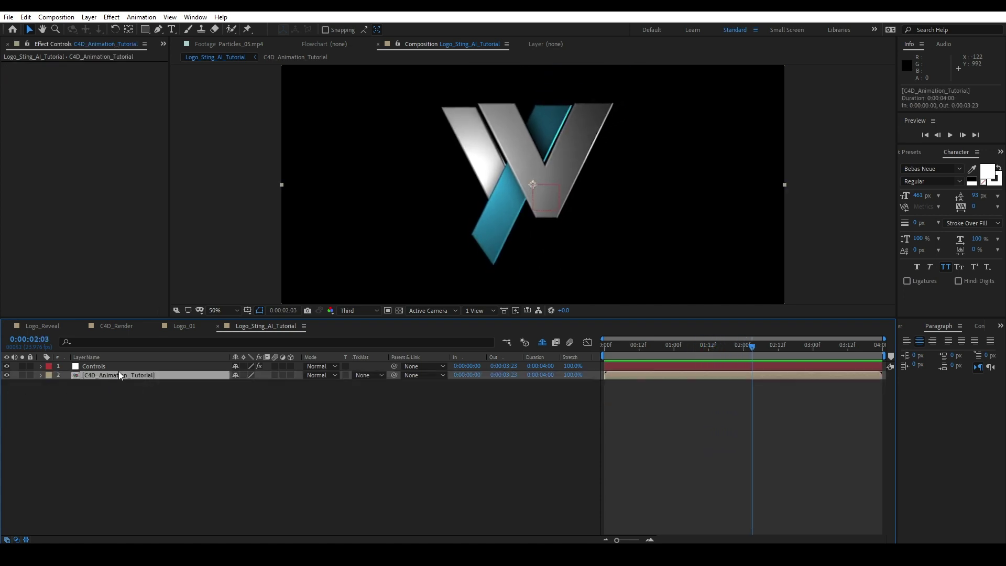
{"action": "key", "text": "ctrl+space"}
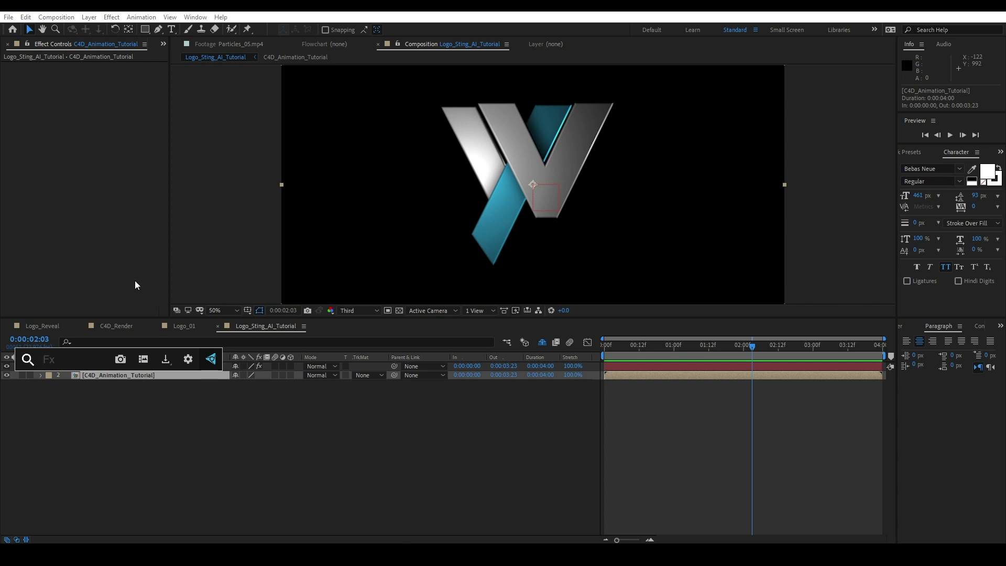
{"action": "type", "text": "Pixe"}
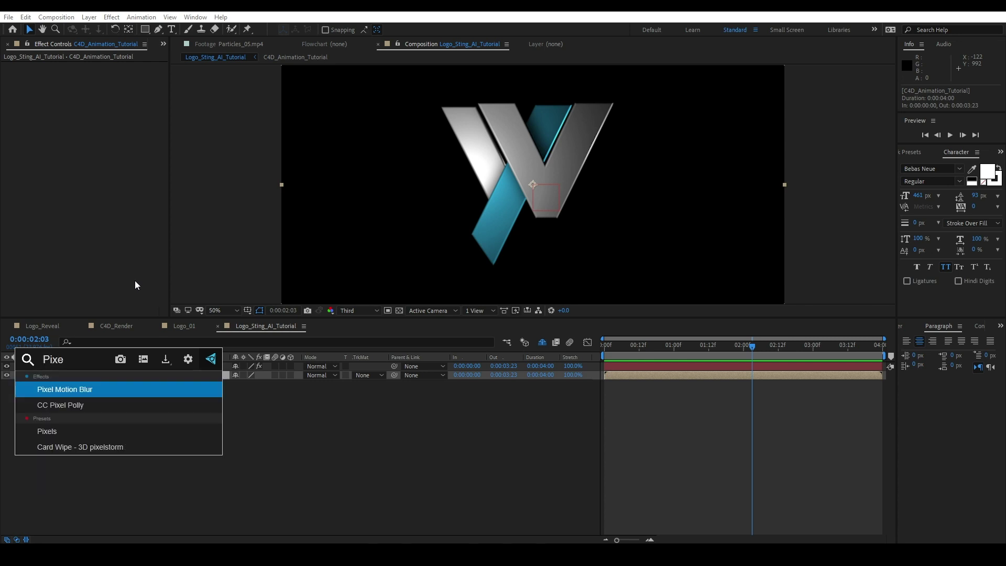
{"action": "left_click", "coordinate": [98, 383]}
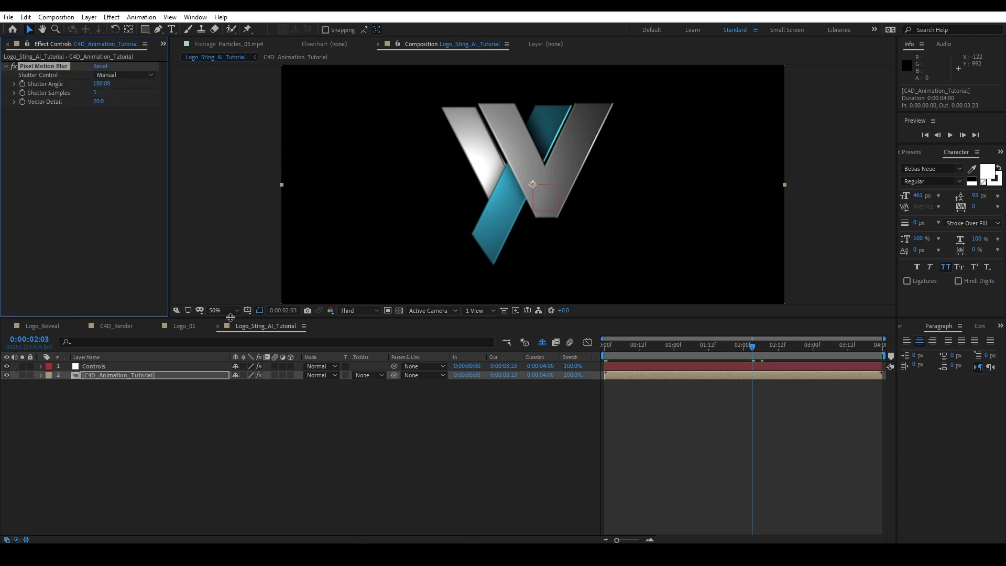
{"action": "left_click", "coordinate": [124, 75]}
{"action": "left_click", "coordinate": [125, 98]}
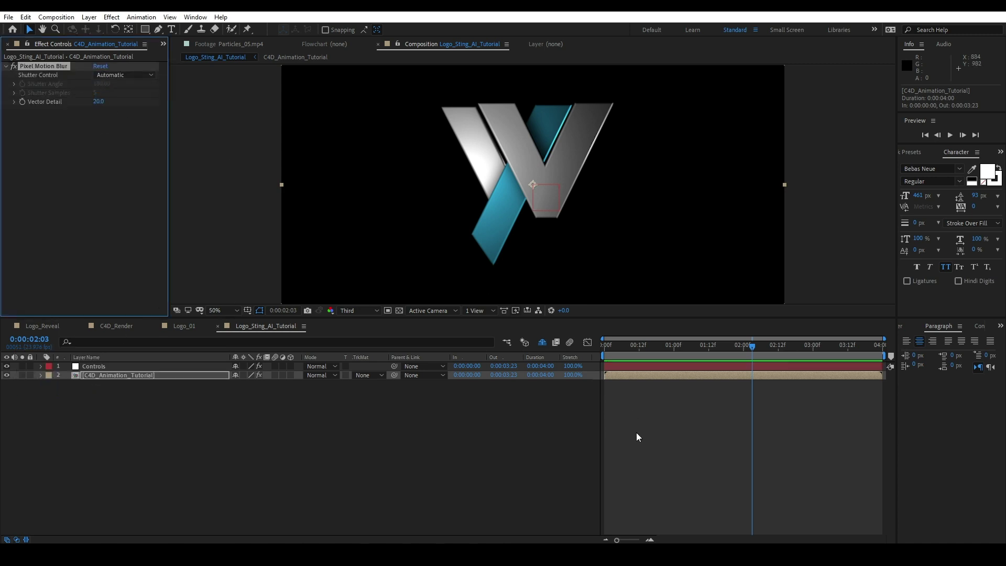
{"action": "left_click", "coordinate": [568, 341]}
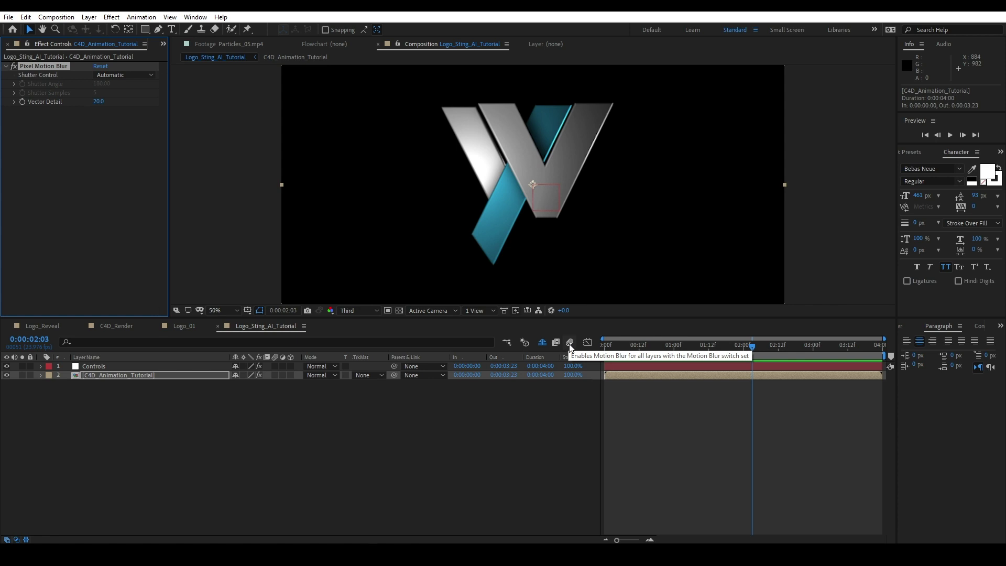
{"action": "left_click", "coordinate": [274, 375]}
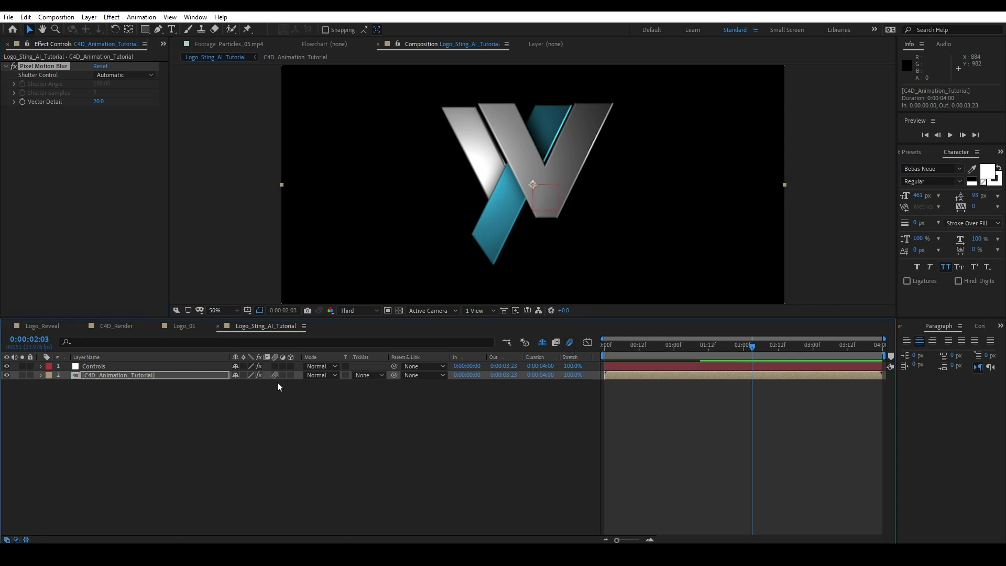
Preview the fly-in twice, from around 0:00:01:02 and 0:00:01:12.
{"action": "left_click_drag", "start_coordinate": [736, 349], "coordinate": [679, 352]}
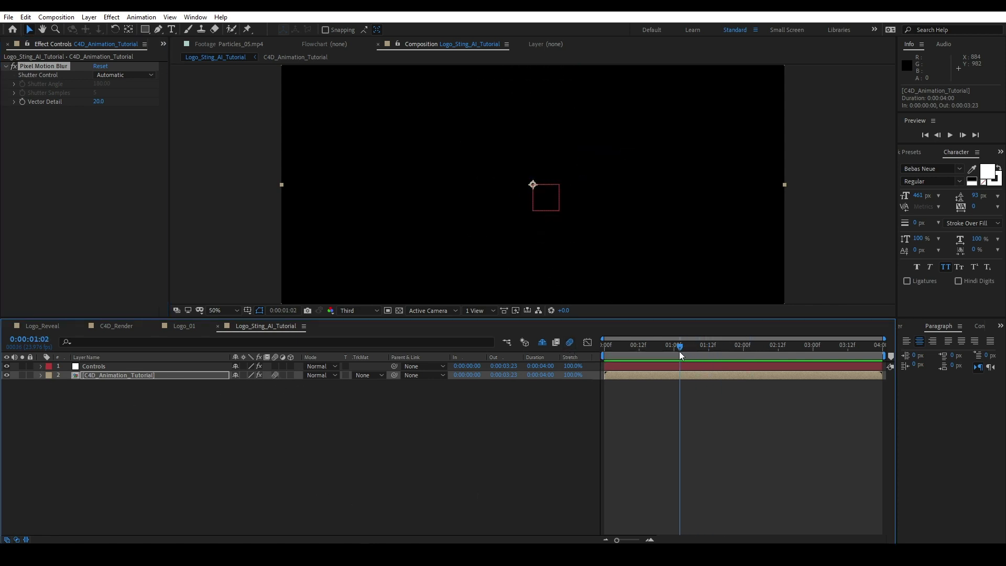
{"action": "key", "text": "space"}
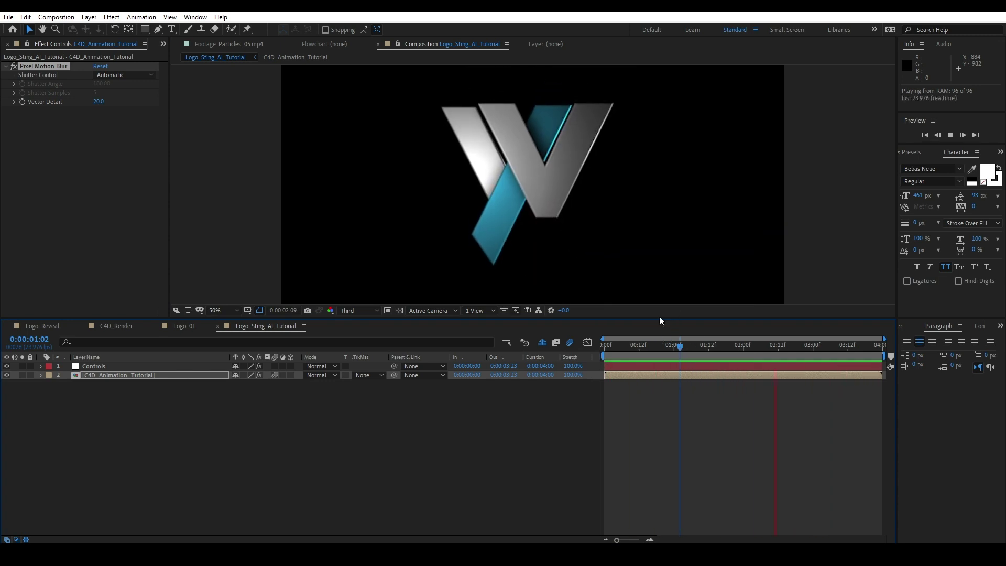
{"action": "key", "text": "space"}
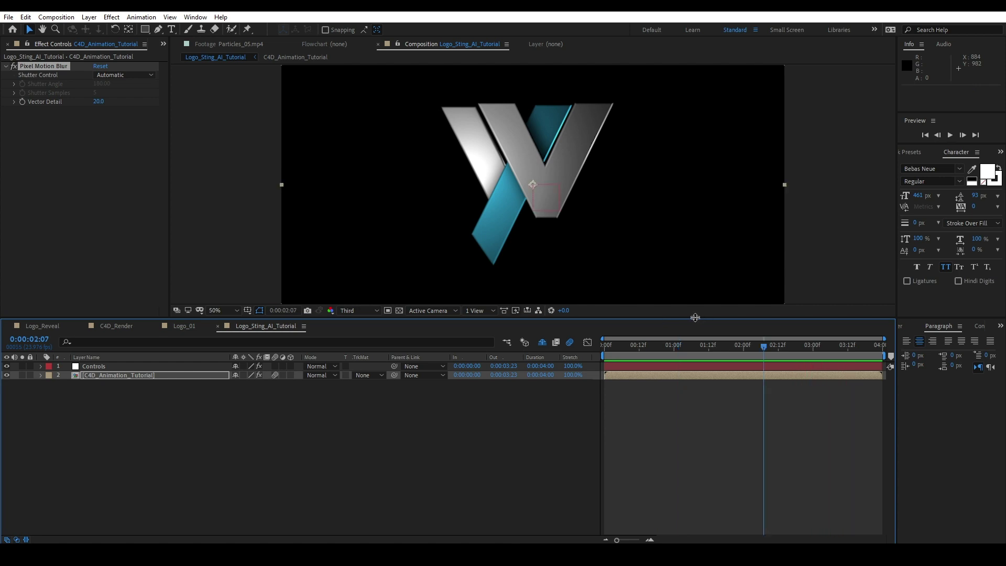
{"action": "left_click_drag", "start_coordinate": [668, 344], "coordinate": [714, 345]}
{"action": "key", "text": "space"}
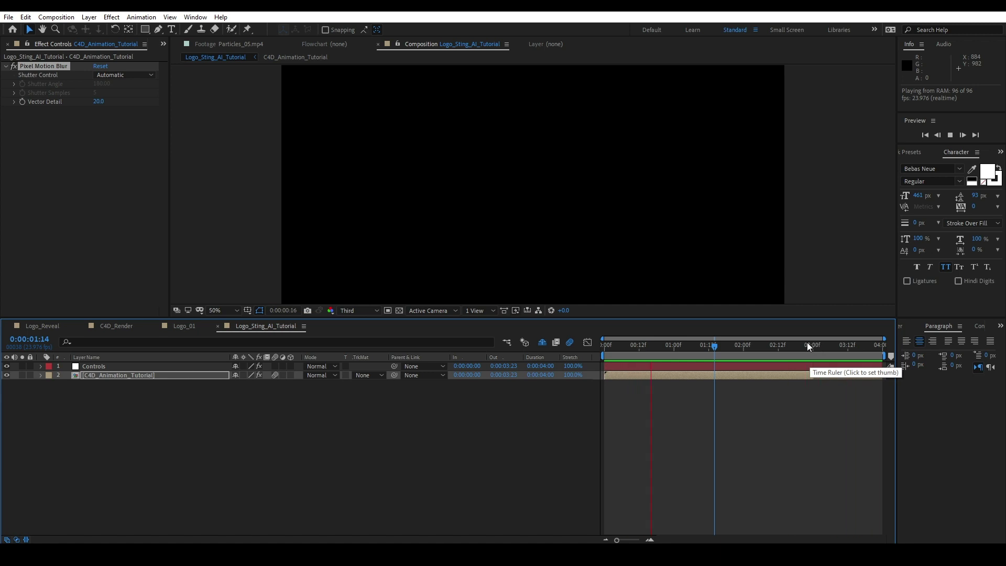
{"action": "key", "text": "space"}
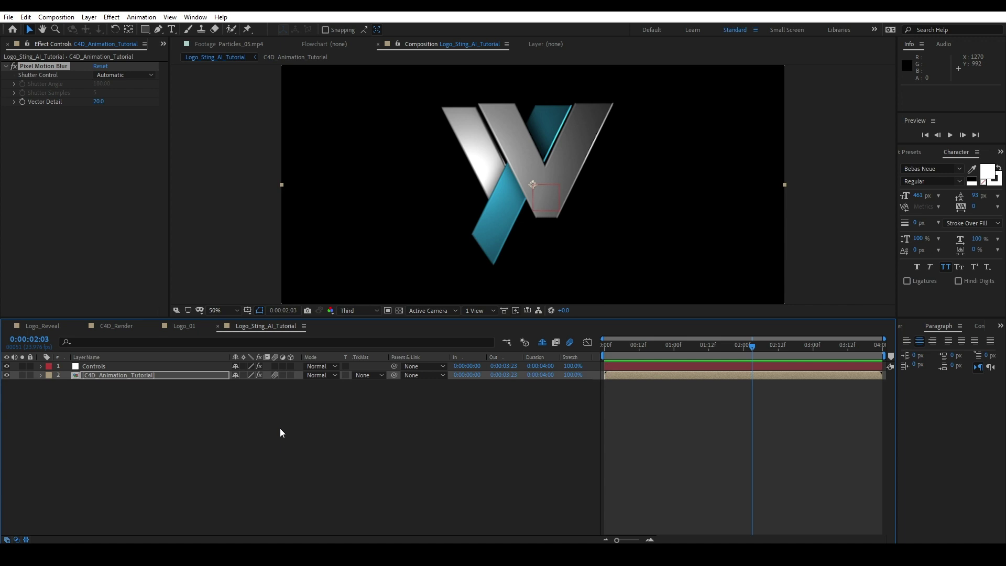
{"action": "right_click", "coordinate": [280, 428]}
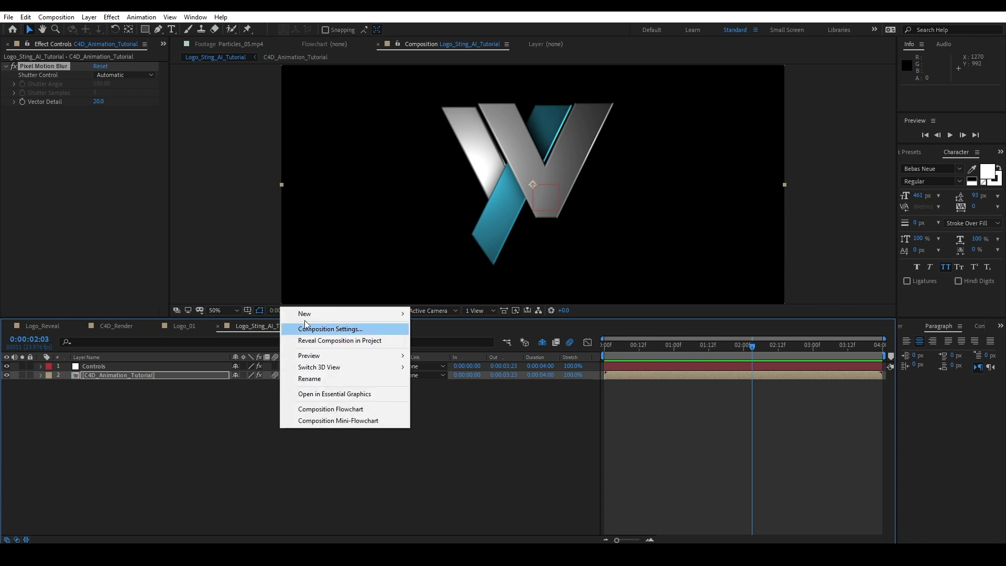
Add an adjustment layer and apply Gaussian Blur to it.
{"action": "mouse_move", "coordinate": [309, 314]}
{"action": "left_click", "coordinate": [447, 398]}
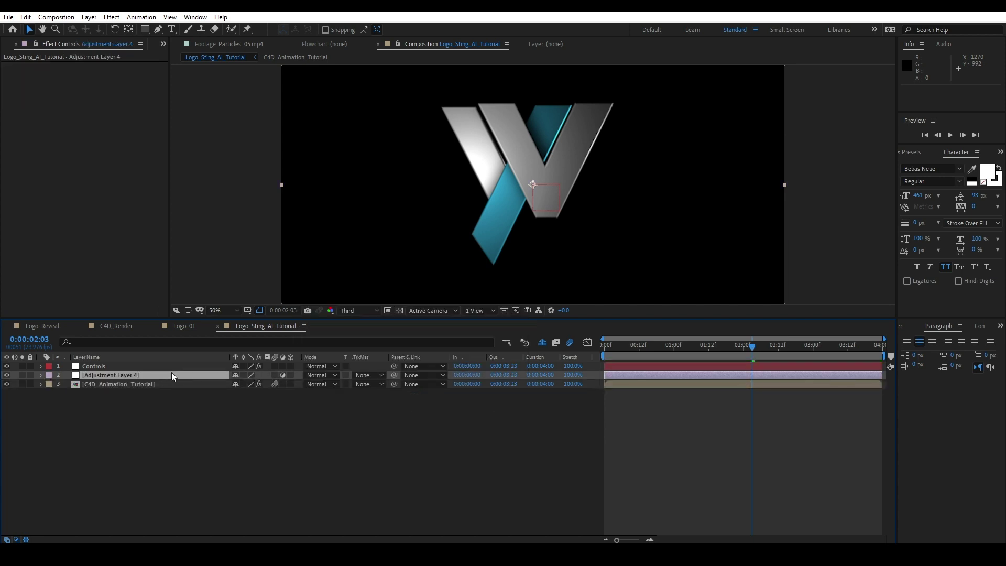
{"action": "key", "text": "ctrl+space"}
{"action": "type", "text": "gau"}
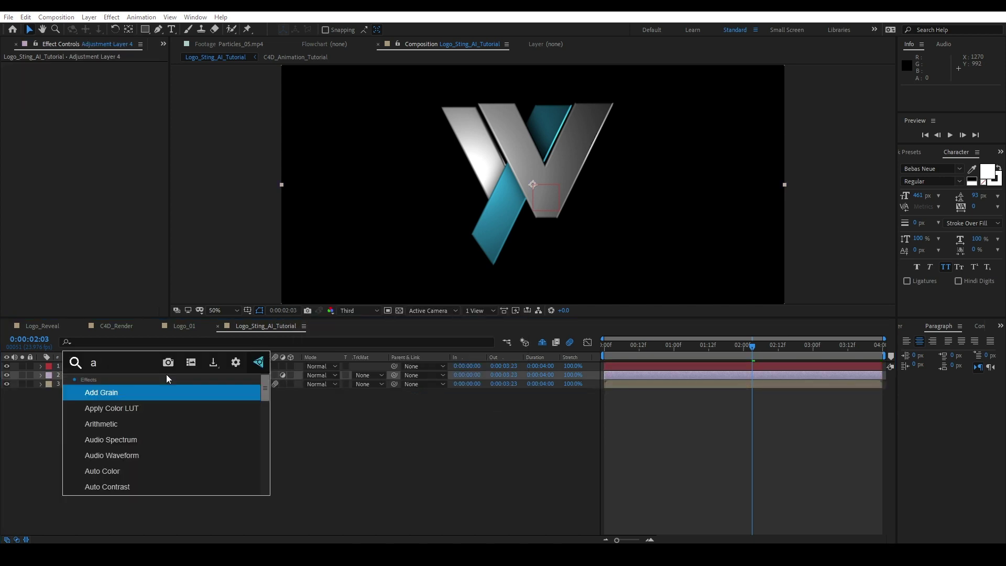
{"action": "type", "text": "ss"}
{"action": "left_click", "coordinate": [133, 406]}
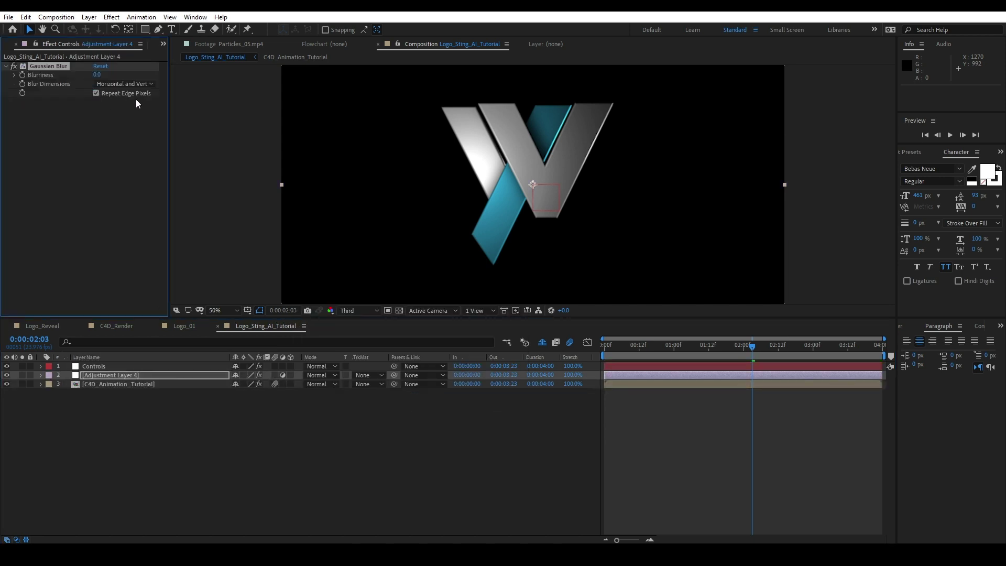
Write a Blurriness expression taking the Controls Slider value as x and begin an ease() call.
{"action": "left_click", "coordinate": [21, 75], "text": "alt"}
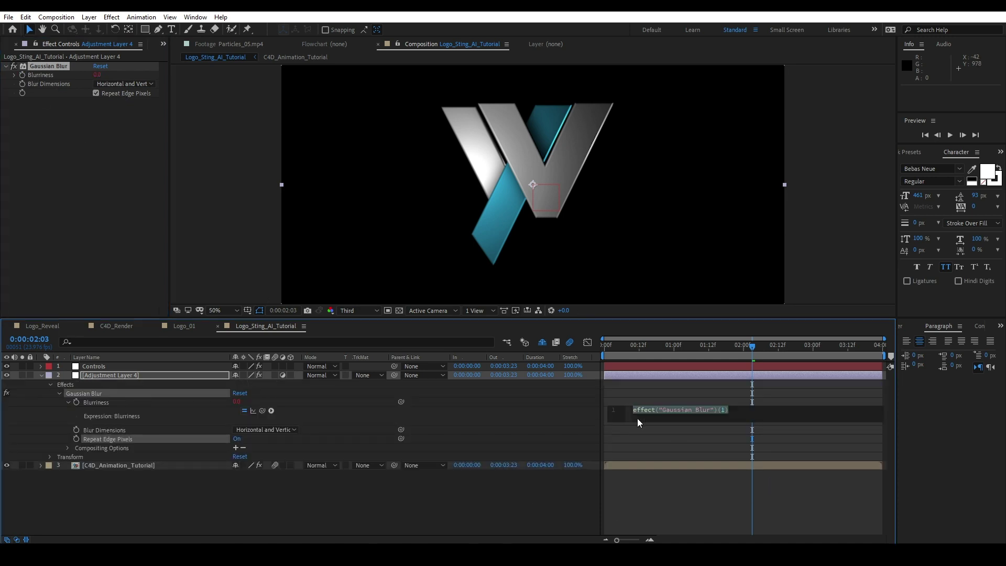
{"action": "type", "text": "x ="}
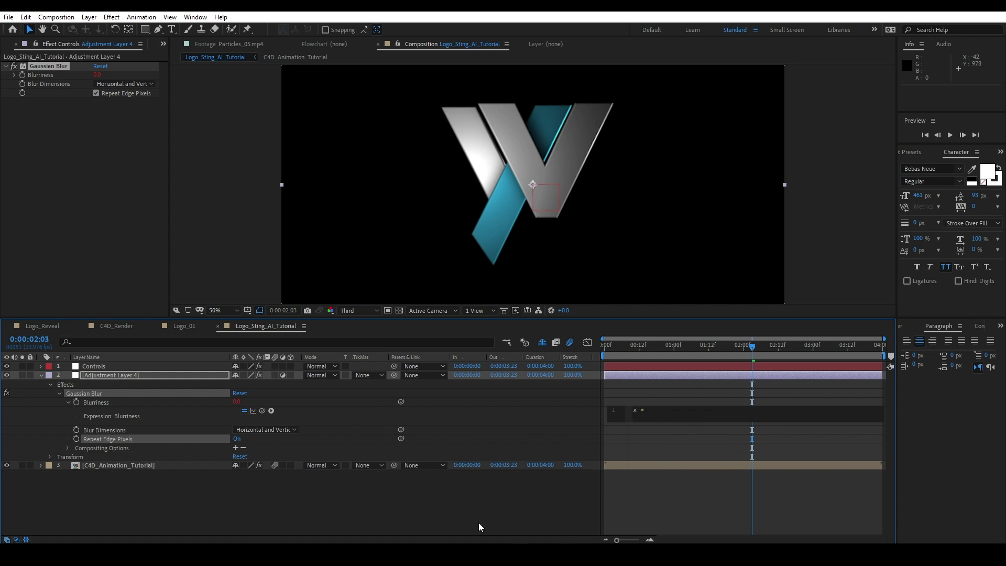
{"action": "left_click", "coordinate": [479, 523]}
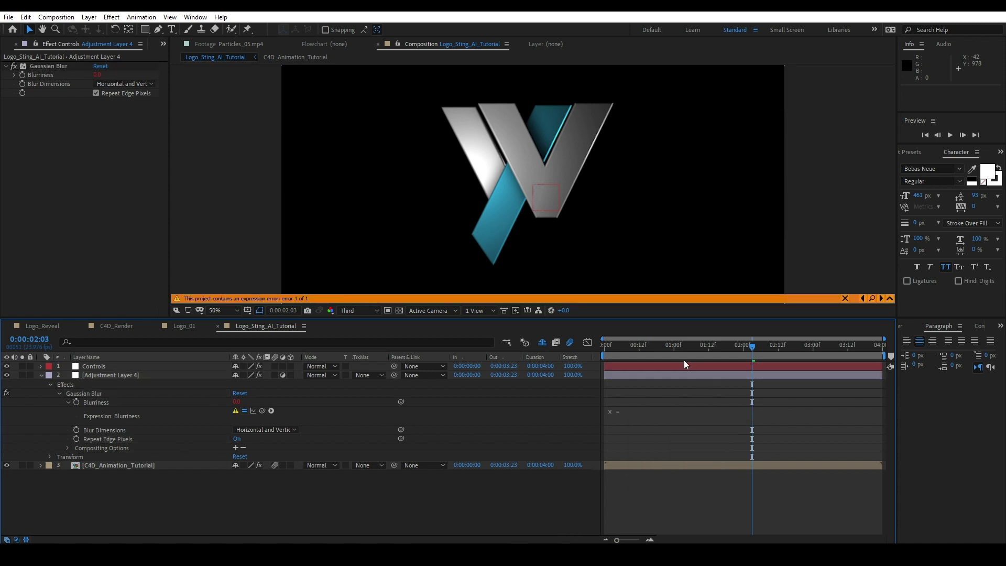
{"action": "left_click", "coordinate": [41, 366]}
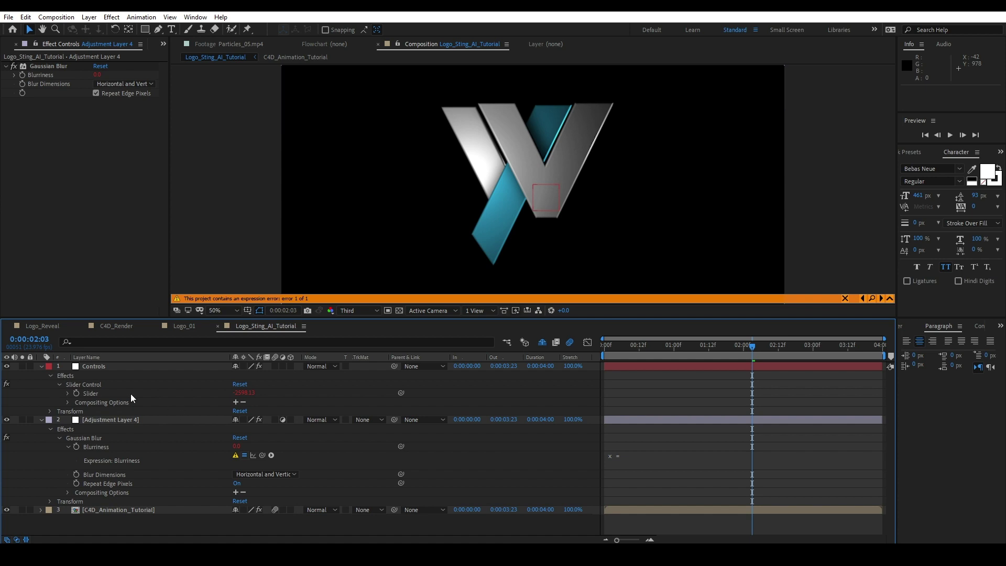
{"action": "left_click", "coordinate": [664, 457]}
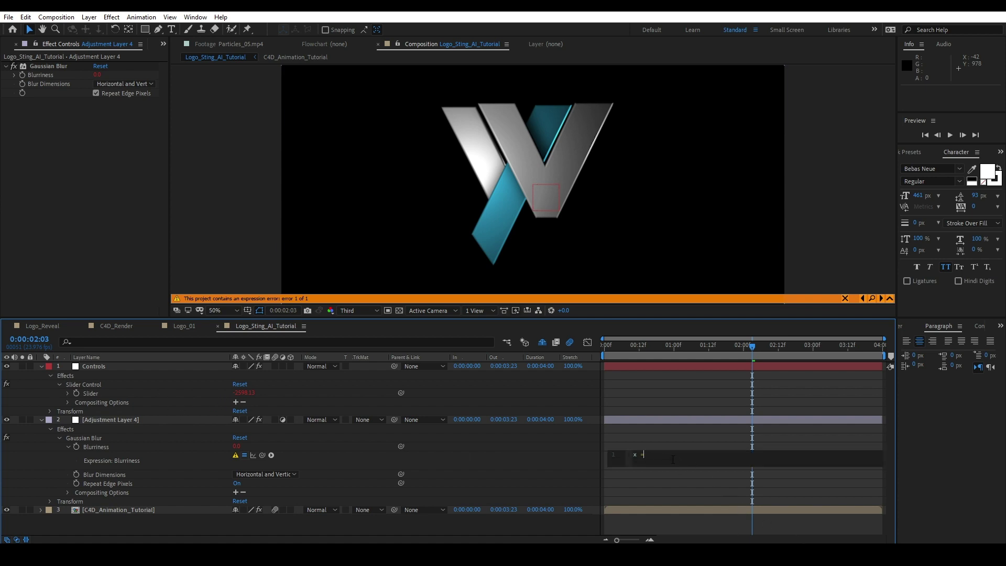
{"action": "left_click_drag", "start_coordinate": [202, 465], "coordinate": [92, 394]}
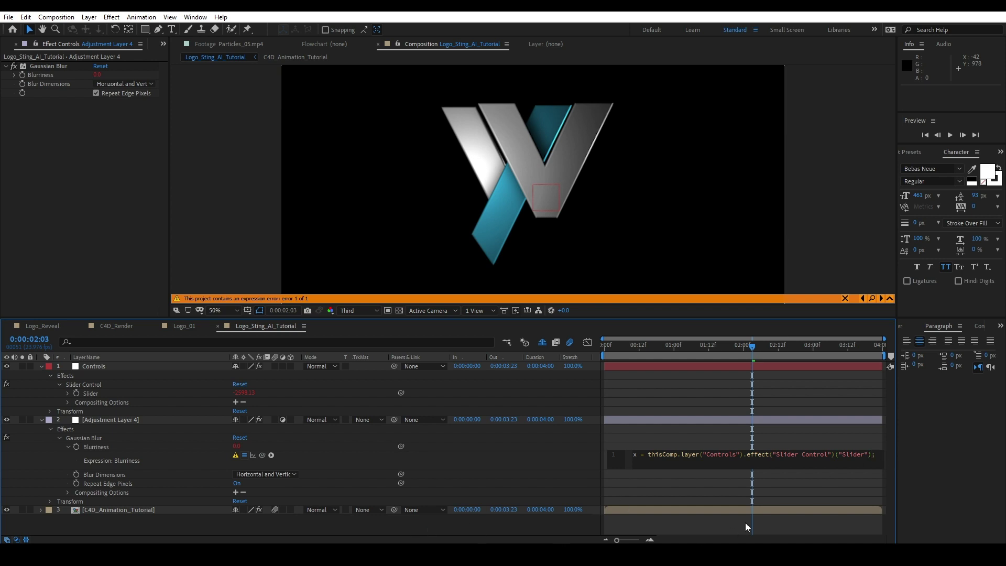
{"action": "type", "text": ";"}
{"action": "key", "text": "Return"}
{"action": "key", "text": "Return"}
{"action": "type", "text": "ease"}
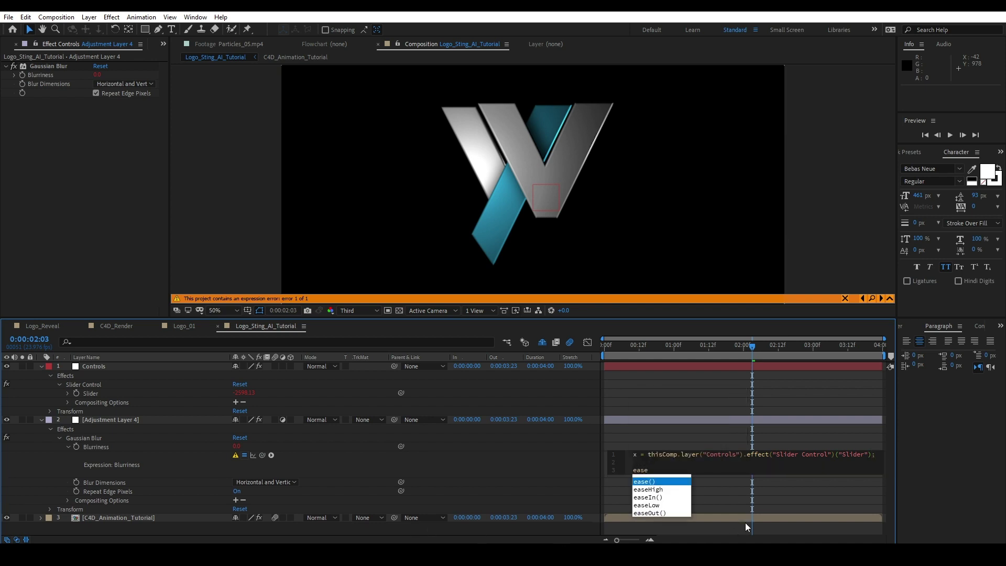
{"action": "key", "text": "Return"}
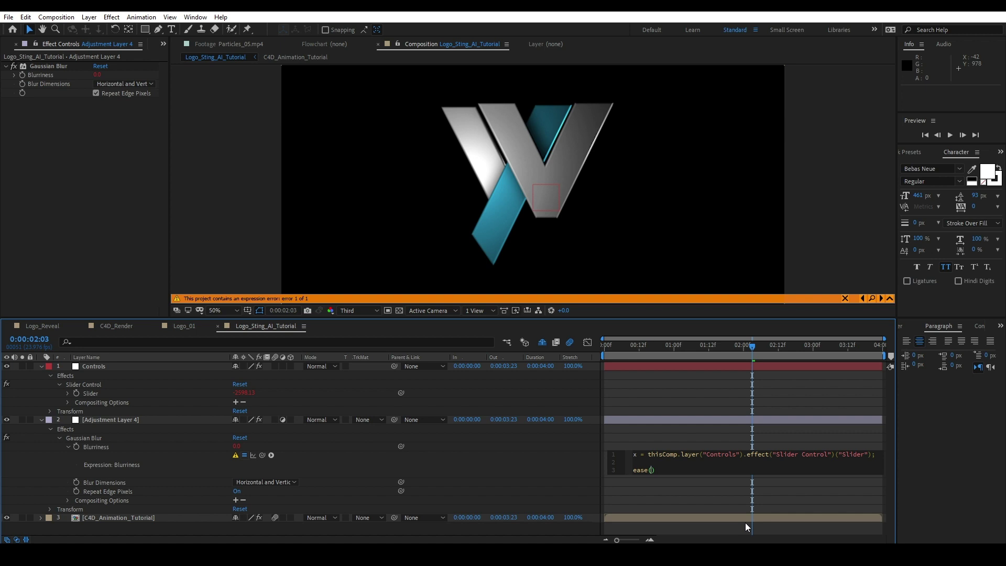
{"action": "type", "text": "x"}
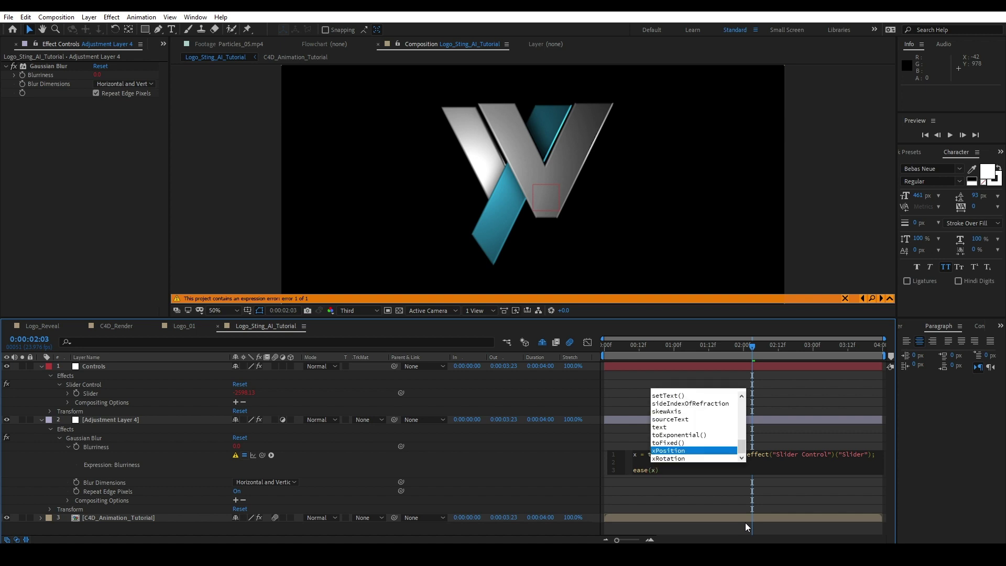
{"action": "type", "text": ","}
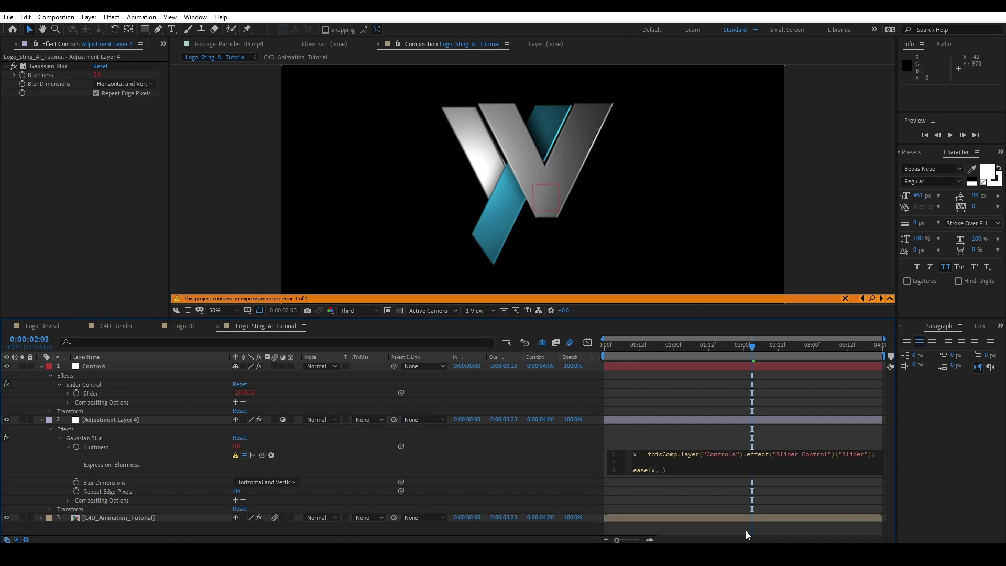
Complete the expression as ease(x, 0, -2400, 0, 100) and scrub to check the blur.
{"action": "left_click_drag", "start_coordinate": [750, 345], "coordinate": [701, 346]}
{"action": "left_click", "coordinate": [636, 471]}
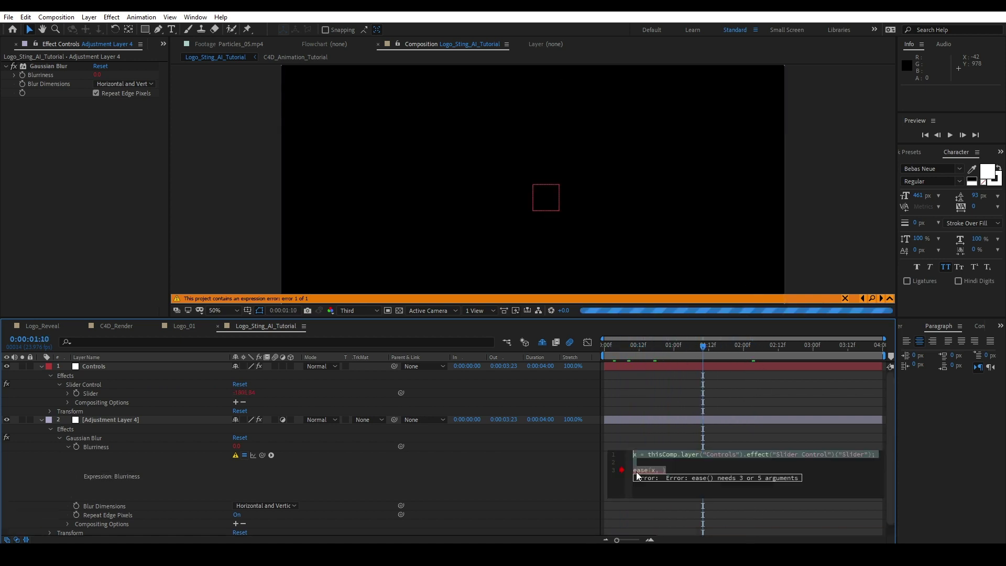
{"action": "left_click", "coordinate": [655, 469]}
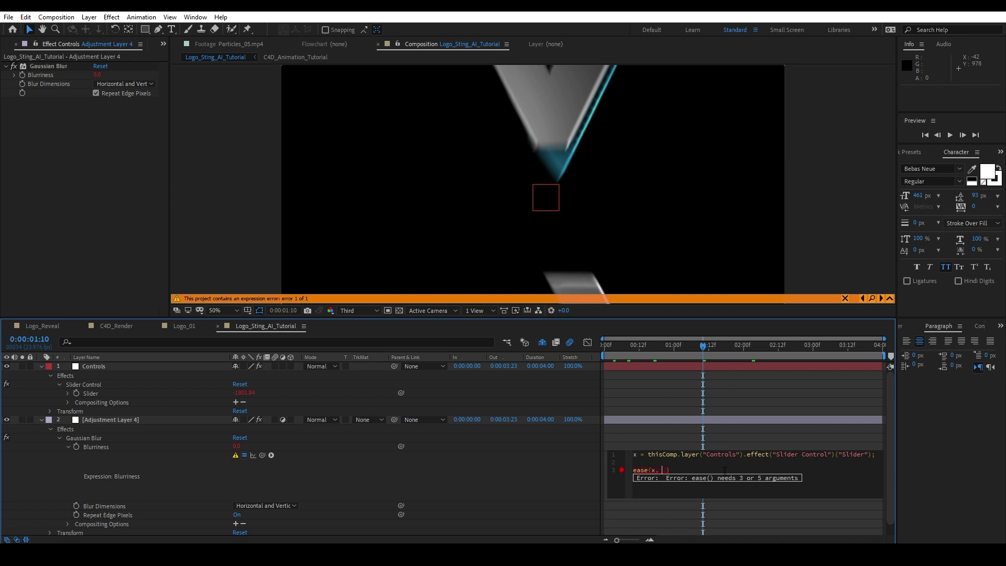
{"action": "type", "text": "0,"}
{"action": "left_click_drag", "start_coordinate": [733, 344], "coordinate": [798, 348]}
{"action": "left_click", "coordinate": [652, 475]}
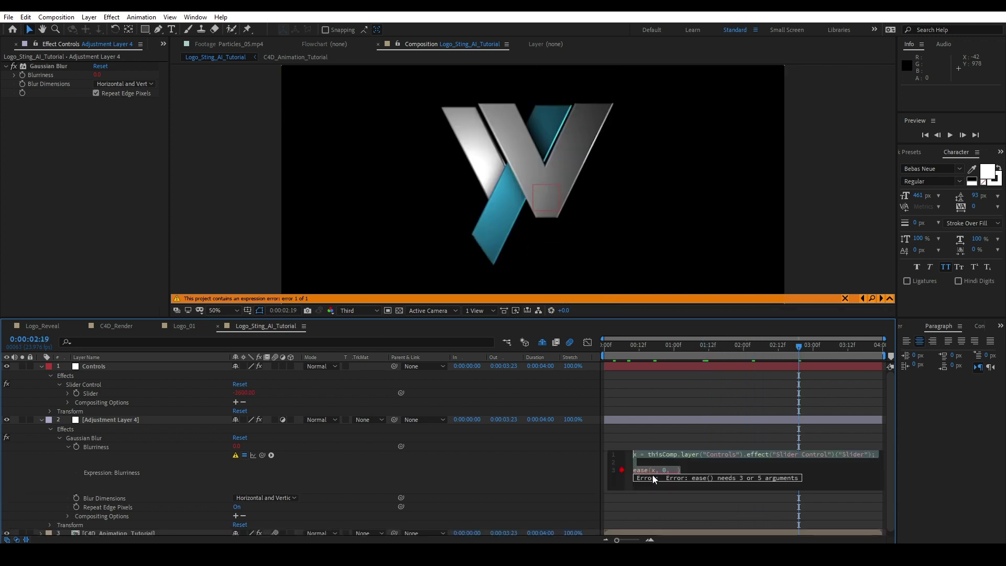
{"action": "type", "text": ", -2400, 0"}
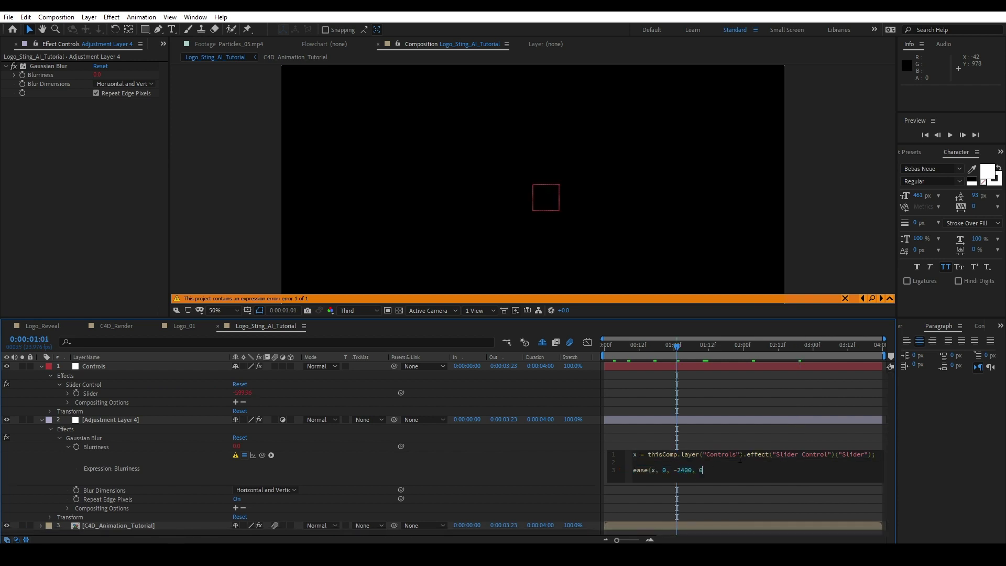
{"action": "type", "text": ", 100);"}
{"action": "left_click", "coordinate": [709, 359]}
{"action": "left_click_drag", "start_coordinate": [677, 350], "coordinate": [738, 358]}
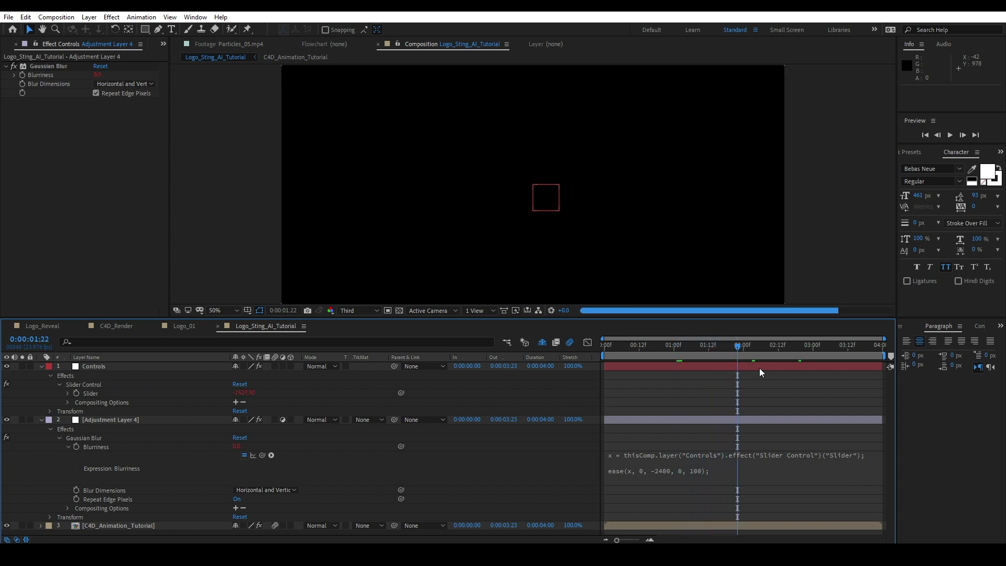
{"action": "left_click_drag", "start_coordinate": [737, 345], "coordinate": [702, 346]}
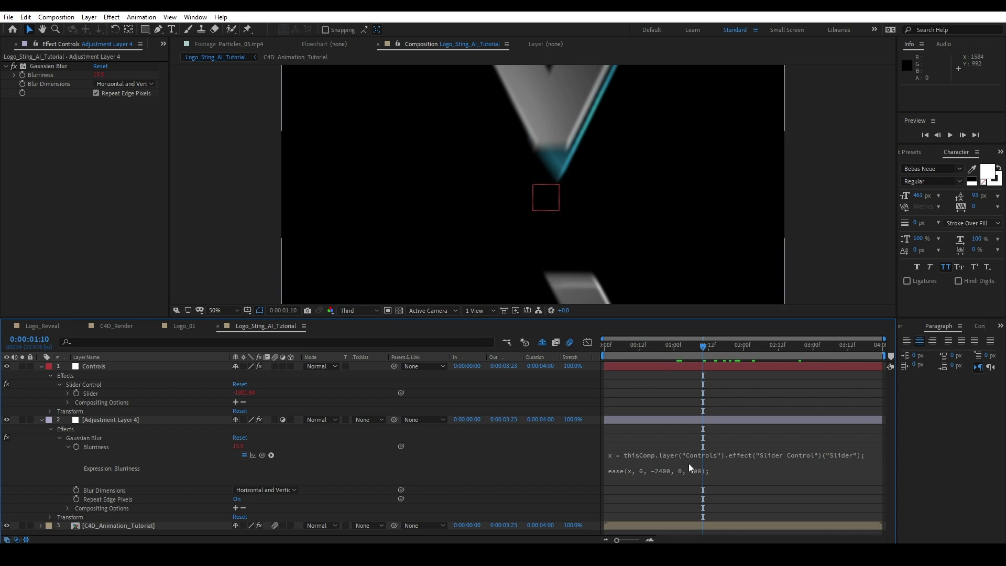
Change the ease start value to -1800 so it reads ease(x, -1800, -2400, 0, 100).
{"action": "left_click", "coordinate": [680, 473]}
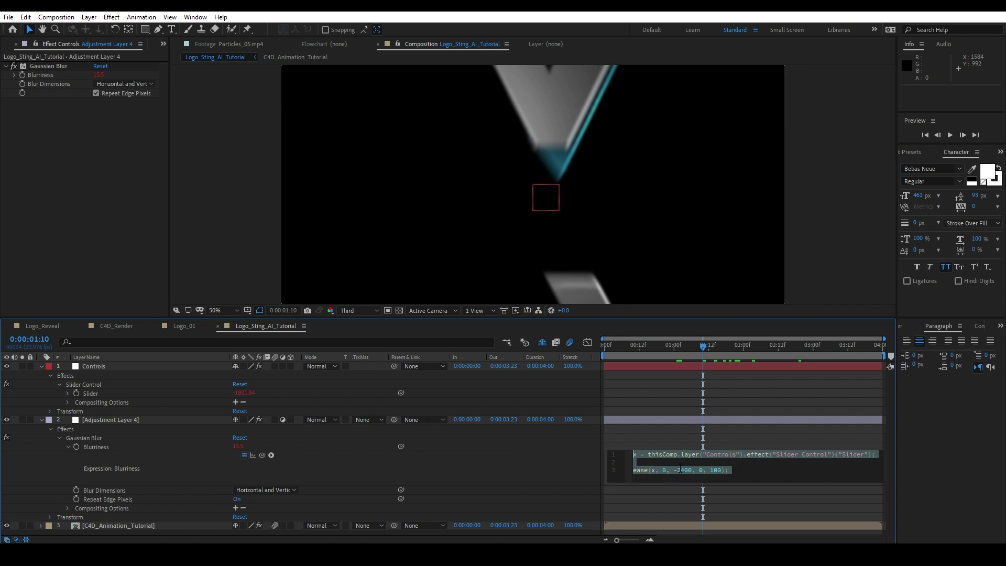
{"action": "left_click", "coordinate": [663, 470]}
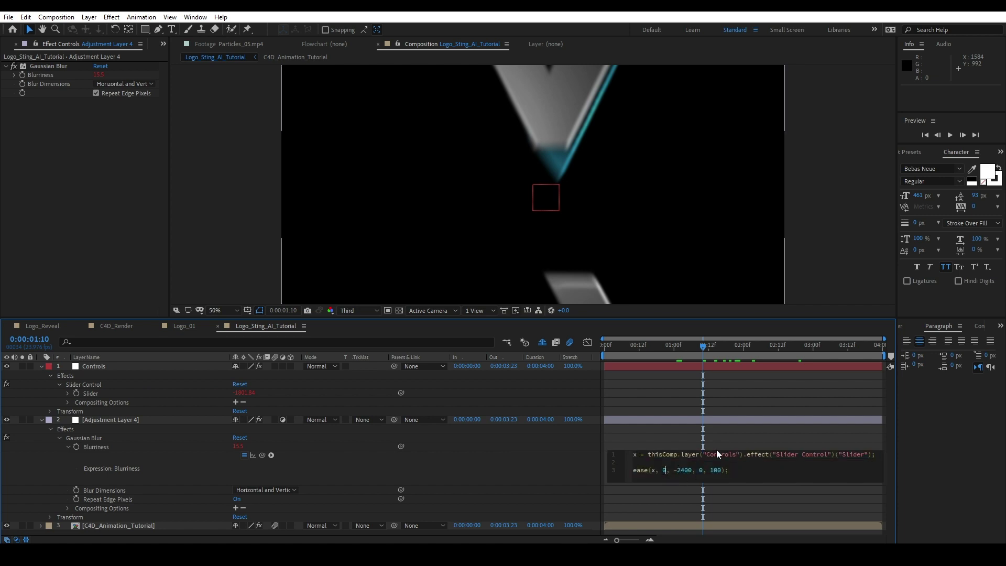
{"action": "type", "text": "-18"}
{"action": "key", "text": "KP_Enter"}
{"action": "left_click", "coordinate": [655, 471]}
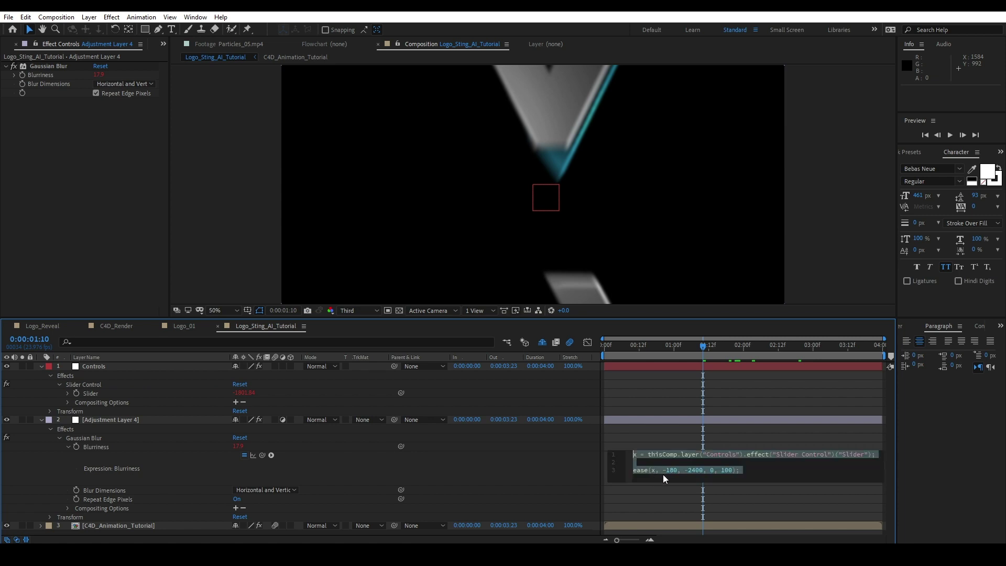
{"action": "type", "text": "0"}
{"action": "left_click", "coordinate": [752, 411]}
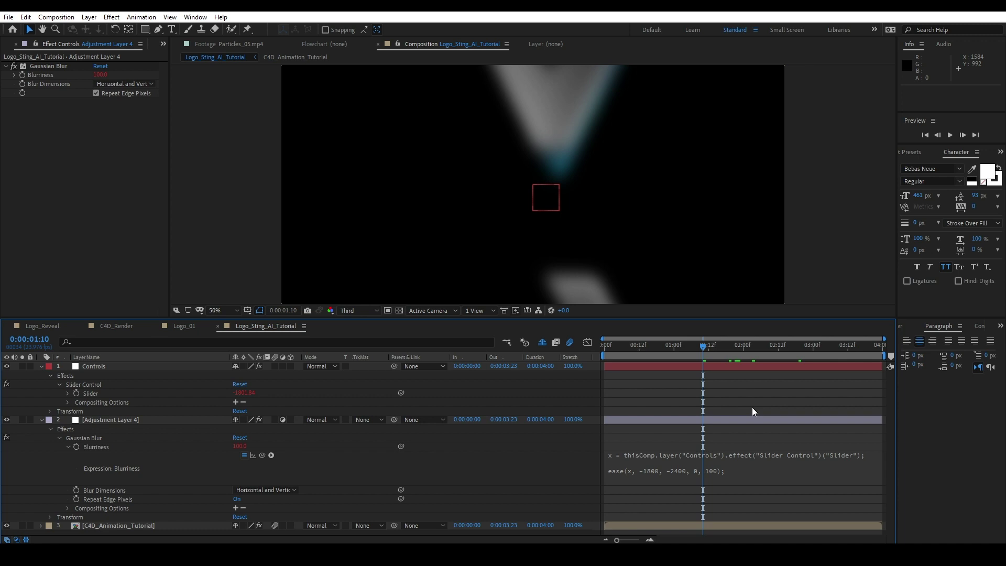
Preview the narrower blur range from frame 01:03 and recheck the expression at 01:14.
{"action": "key", "text": "Page_Up"}
{"action": "key", "text": "Page_Up"}
{"action": "key", "text": "Page_Up"}
{"action": "key", "text": "Page_Up"}
{"action": "key", "text": "Page_Up"}
{"action": "key", "text": "Page_Up"}
{"action": "key", "text": "Page_Up"}
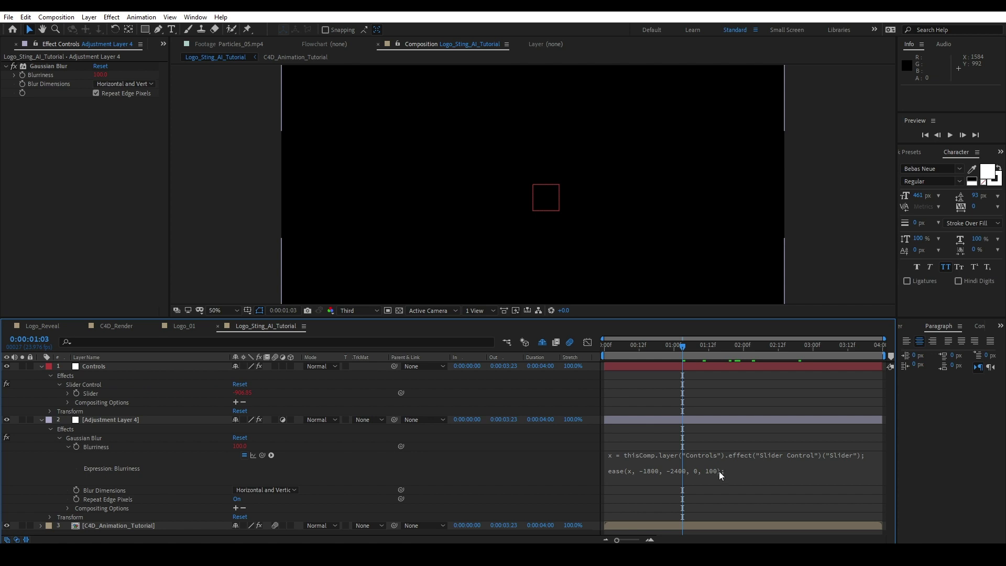
{"action": "key", "text": "space"}
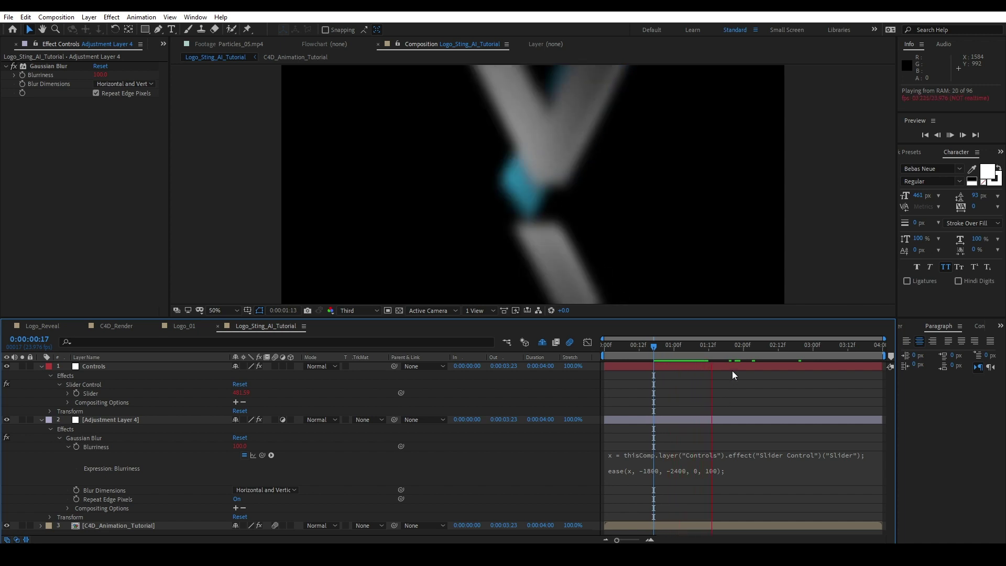
{"action": "left_click_drag", "start_coordinate": [696, 347], "coordinate": [724, 350]}
{"action": "left_click", "coordinate": [720, 474]}
{"action": "left_click", "coordinate": [736, 471]}
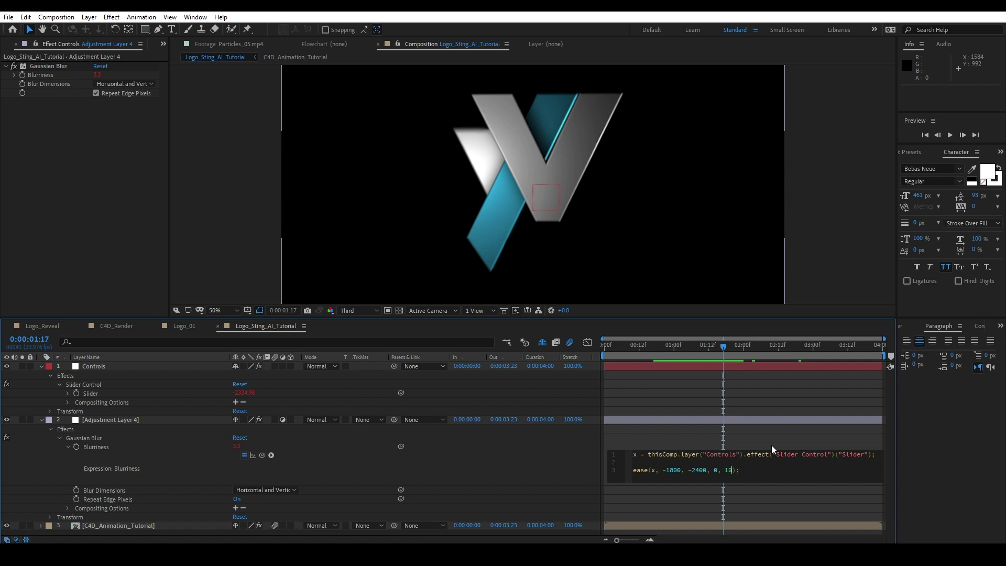
{"action": "left_click", "coordinate": [772, 450]}
Create a black solid, duplicate it, and send both solids to the bottom of the stack.
{"action": "left_click", "coordinate": [636, 345]}
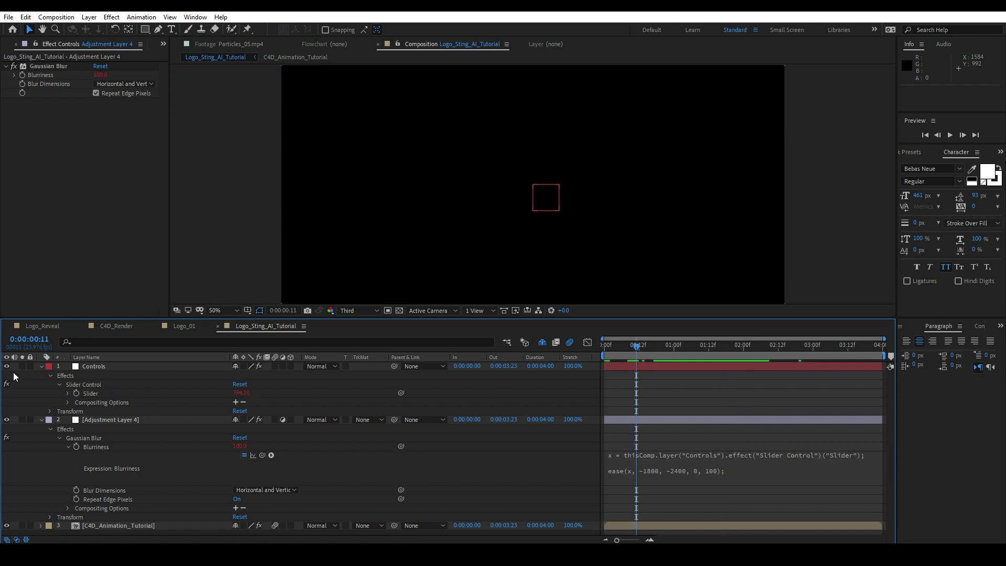
{"action": "left_click", "coordinate": [41, 366]}
{"action": "left_click", "coordinate": [41, 375]}
{"action": "right_click", "coordinate": [114, 440]}
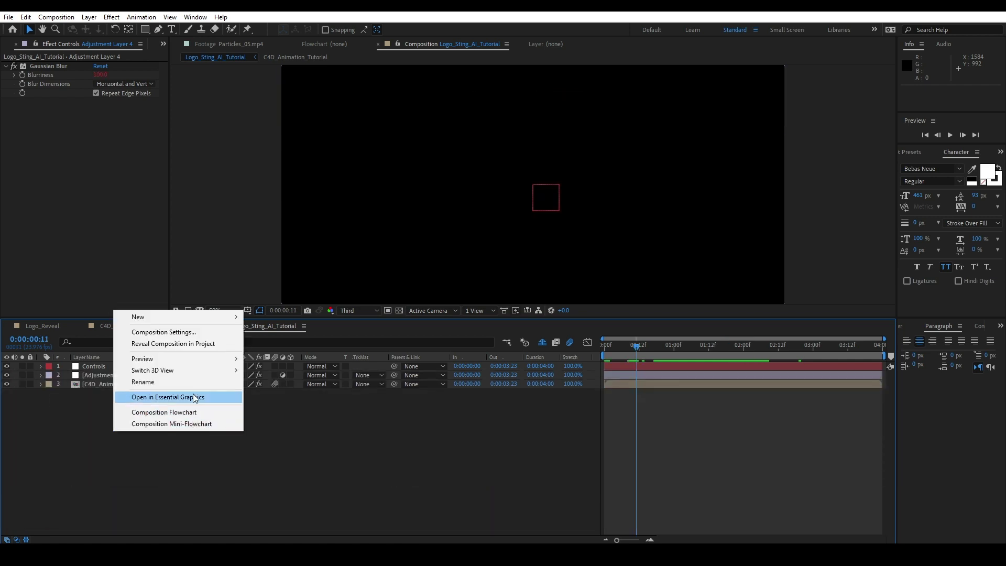
{"action": "mouse_move", "coordinate": [176, 324]}
{"action": "left_click", "coordinate": [292, 343]}
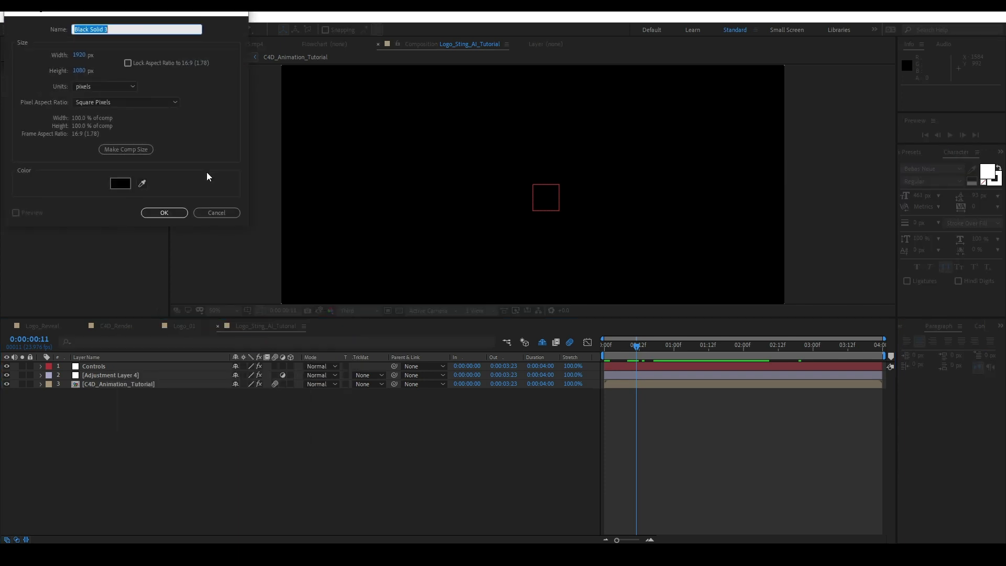
{"action": "left_click", "coordinate": [165, 213]}
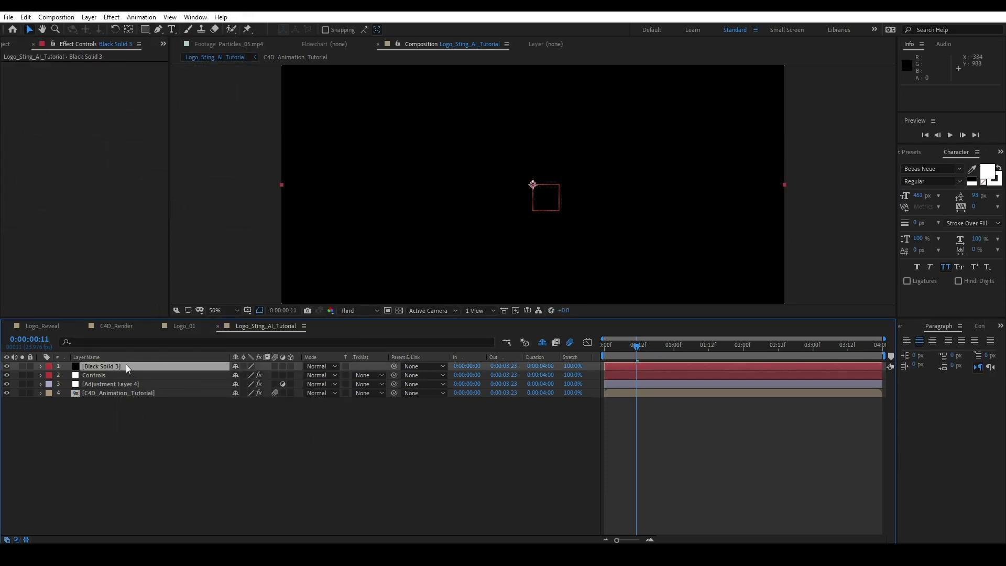
{"action": "key", "text": "ctrl+d"}
{"action": "left_click", "coordinate": [126, 375], "text": "shift"}
{"action": "key", "text": "ctrl+shift+bracketleft"}
Apply a Radial Ramp Gradient Ramp to Black Solid 3 with swapped colours.
{"action": "left_click", "coordinate": [111, 387]}
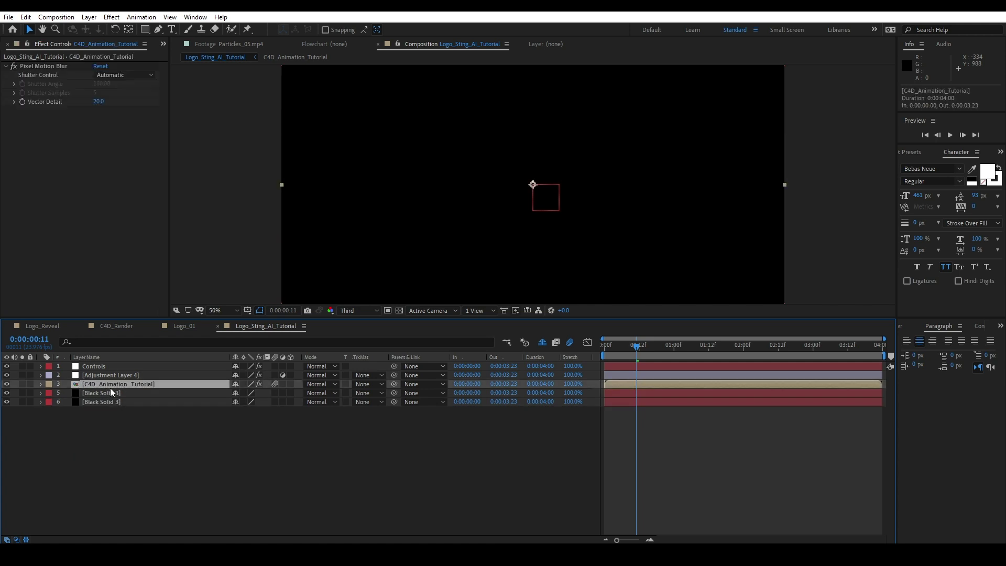
{"action": "left_click", "coordinate": [111, 393]}
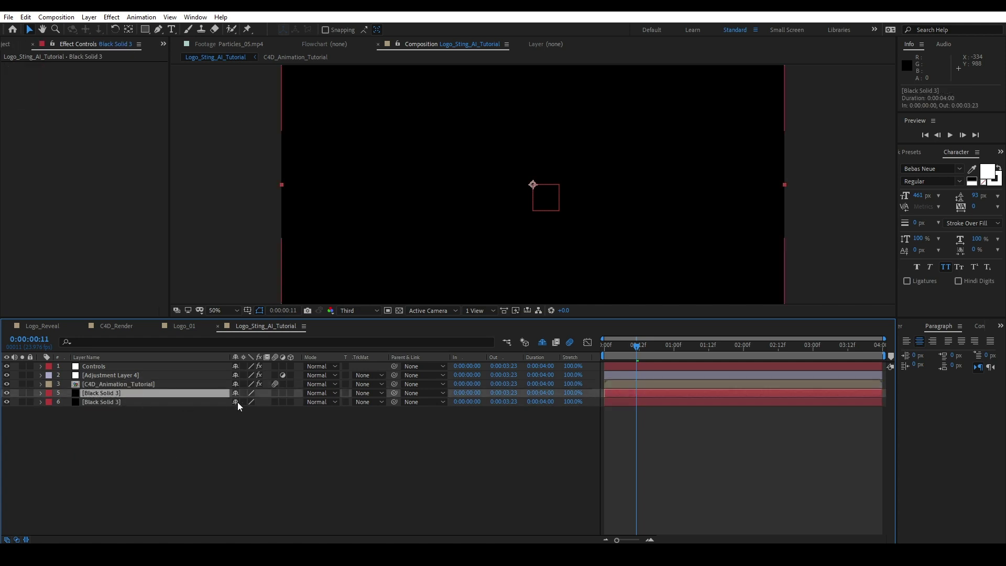
{"action": "key", "text": "ctrl+space"}
{"action": "type", "text": "gr"}
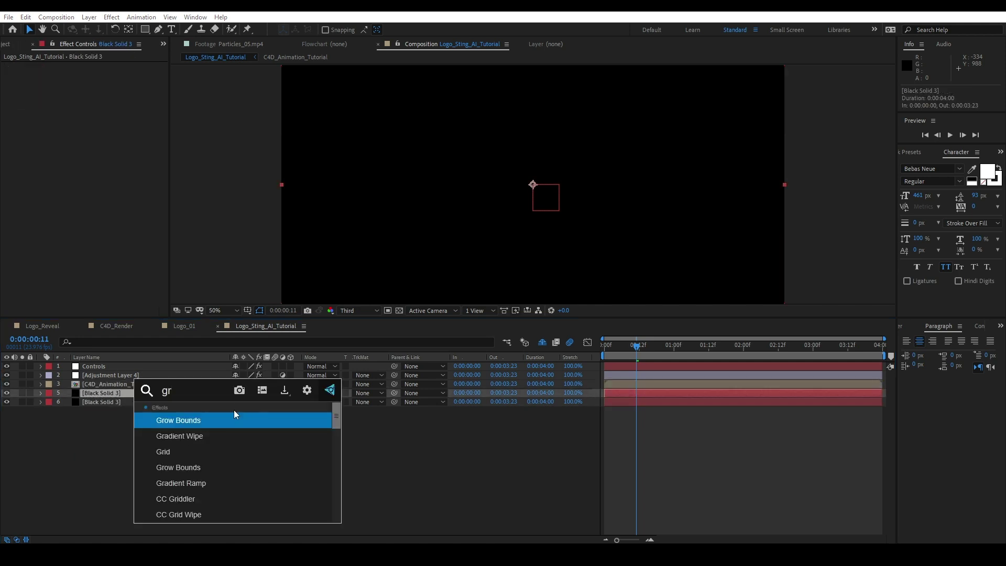
{"action": "left_click", "coordinate": [211, 483]}
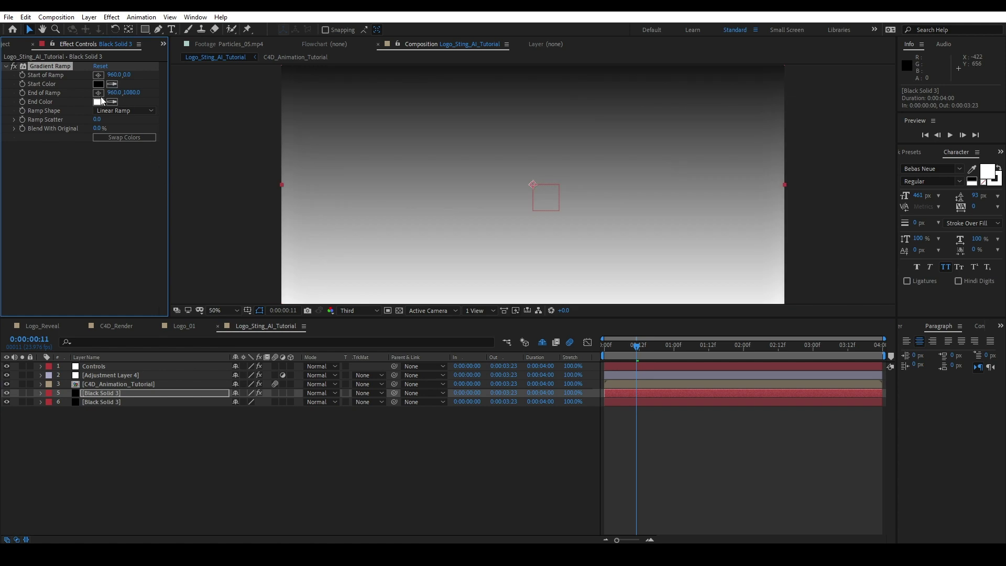
{"action": "left_click", "coordinate": [123, 110]}
{"action": "left_click", "coordinate": [127, 131]}
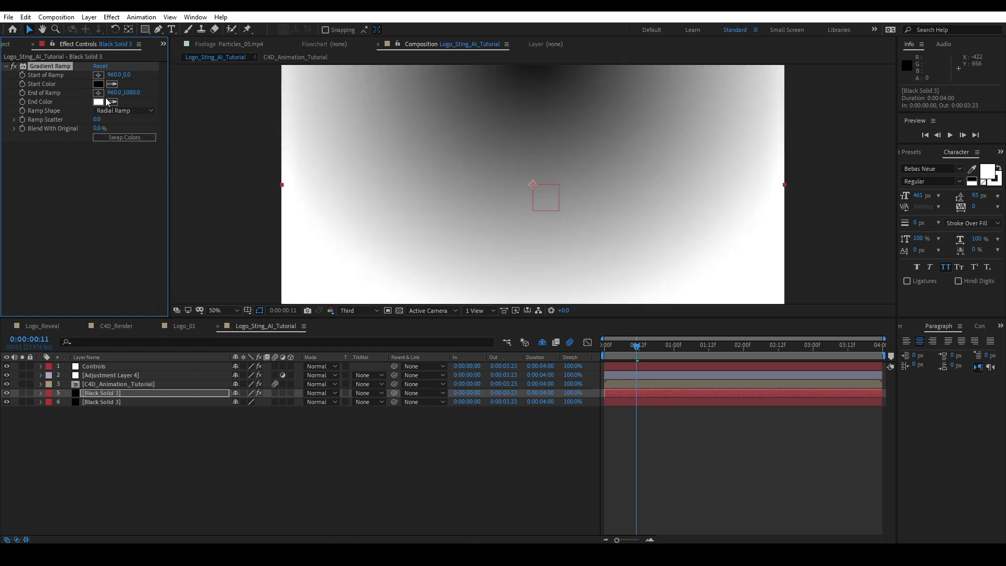
{"action": "left_click", "coordinate": [125, 138]}
Place the gradient's Start of Ramp at frame centre and End of Ramp toward the lower right.
{"action": "left_click", "coordinate": [98, 75]}
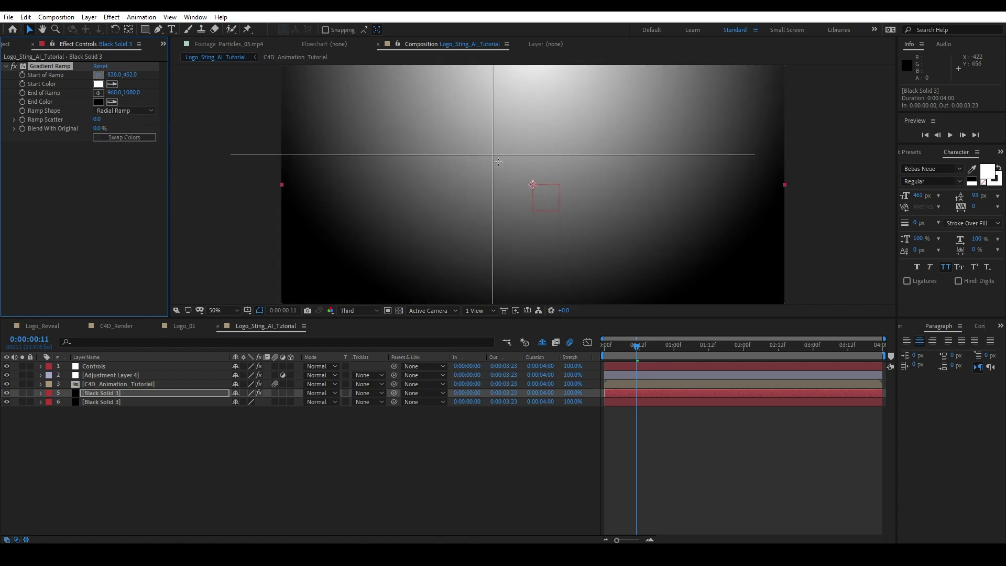
{"action": "left_click", "coordinate": [500, 165]}
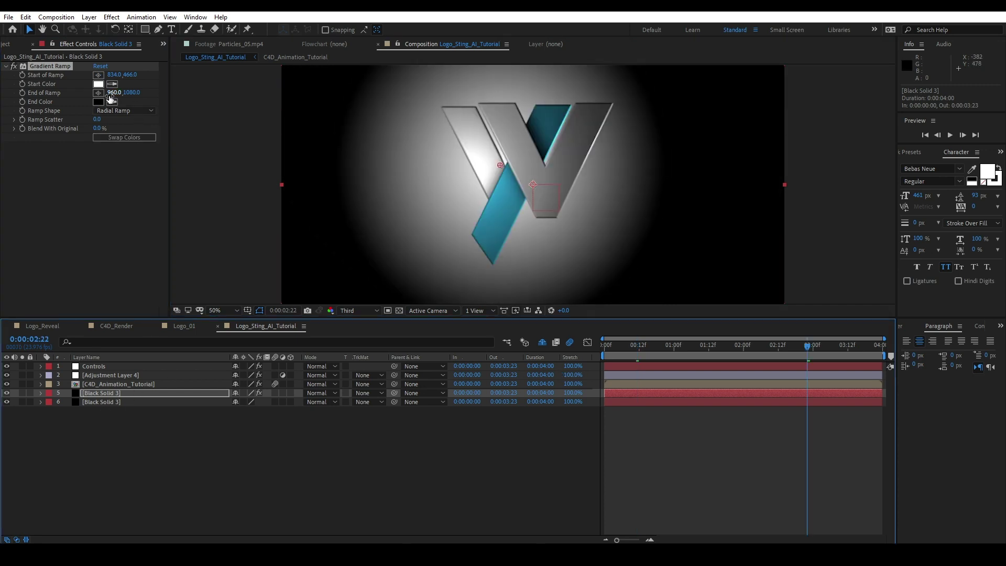
{"action": "left_click", "coordinate": [98, 92]}
{"action": "left_click", "coordinate": [814, 296]}
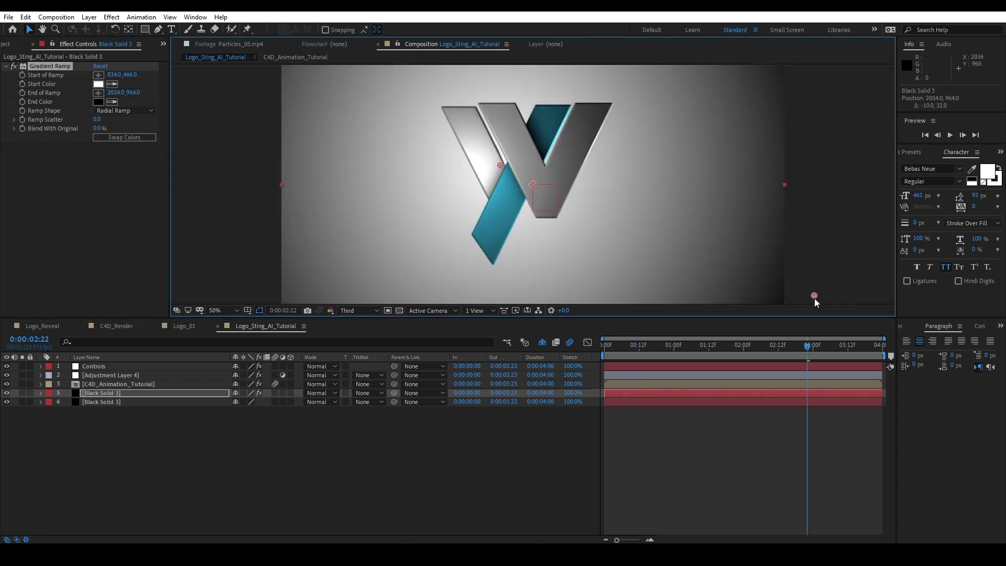
{"action": "left_click_drag", "start_coordinate": [814, 295], "coordinate": [725, 271]}
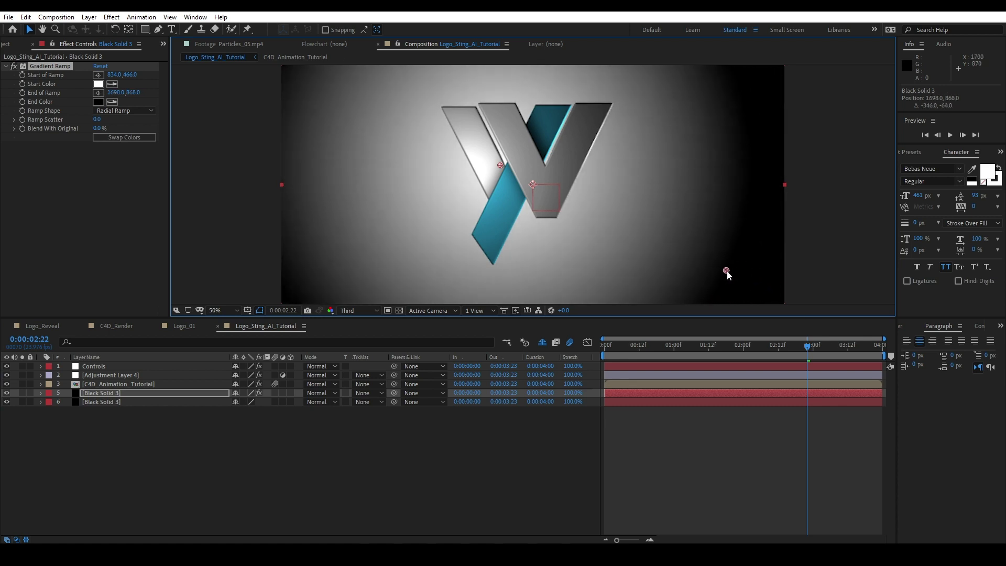
{"action": "left_click", "coordinate": [98, 85]}
Set the gradient's Start Color to teal-blue 2ECAF4.
{"action": "type", "text": "00FFFF"}
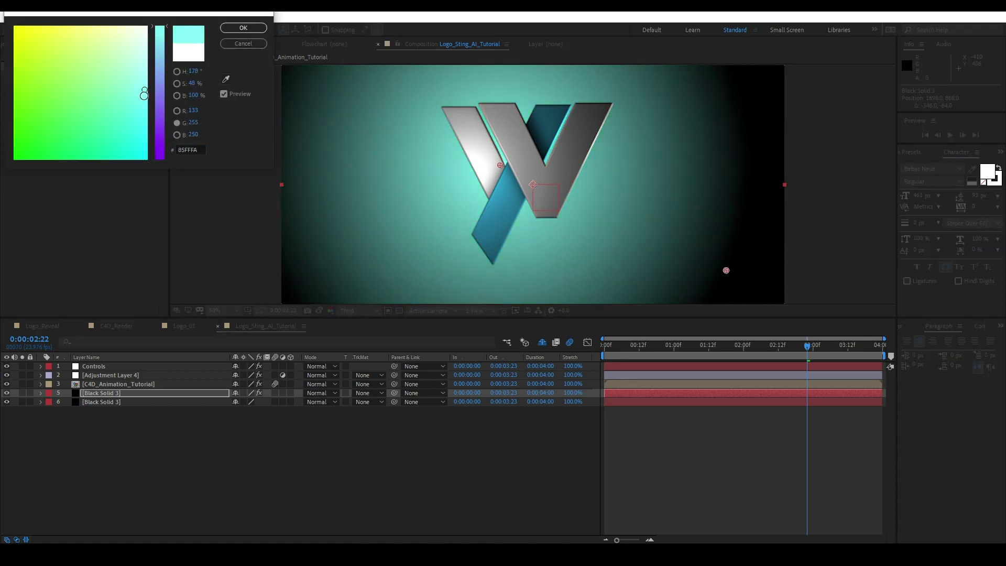
{"action": "left_click", "coordinate": [141, 135]}
{"action": "left_click_drag", "start_coordinate": [162, 92], "coordinate": [161, 58]}
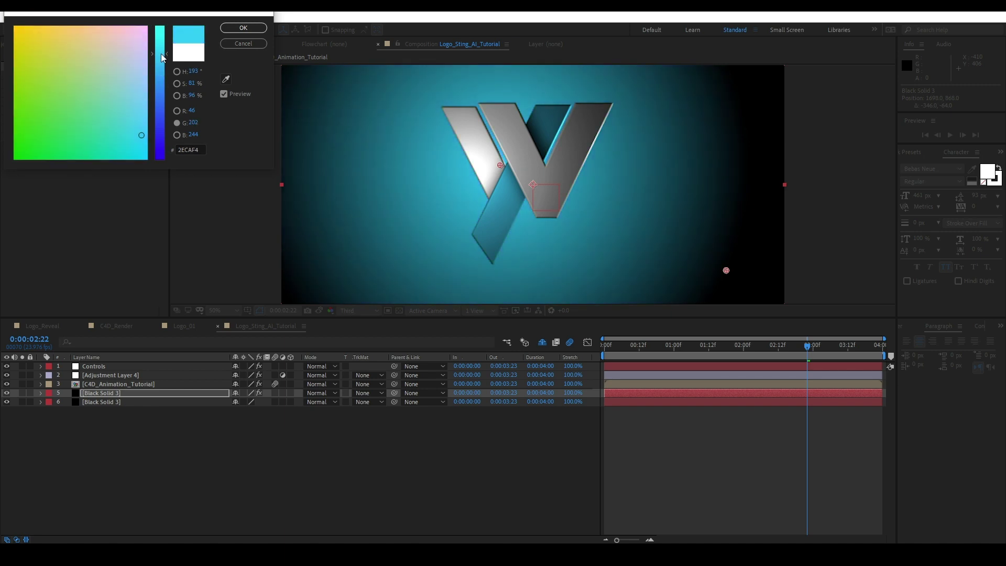
{"action": "left_click", "coordinate": [243, 27]}
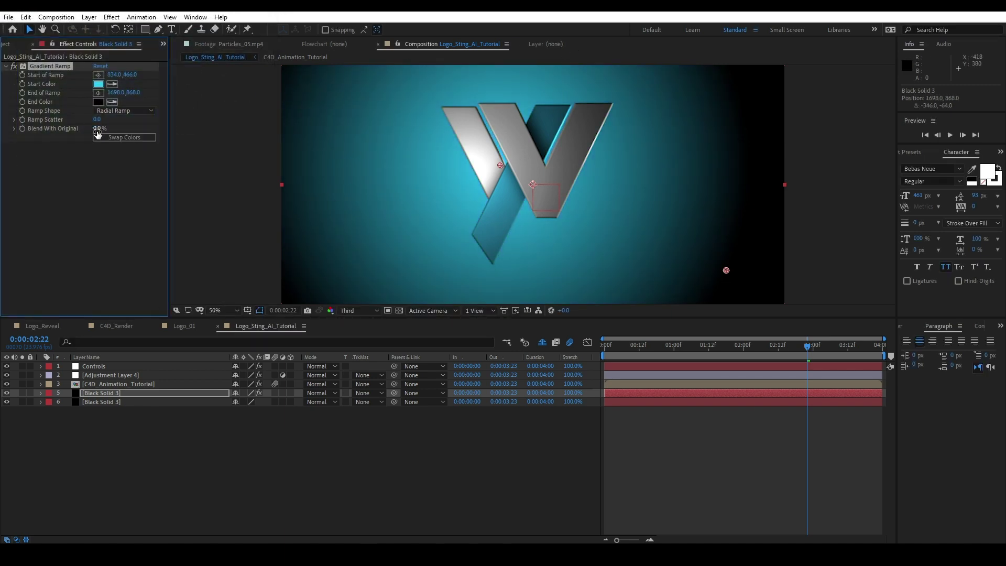
Add Ramp Scatter, set Blend With Original to 80%, and preview the dark teal backdrop.
{"action": "left_click_drag", "start_coordinate": [96, 119], "coordinate": [113, 121]}
{"action": "left_click", "coordinate": [99, 129]}
{"action": "key", "text": "Return"}
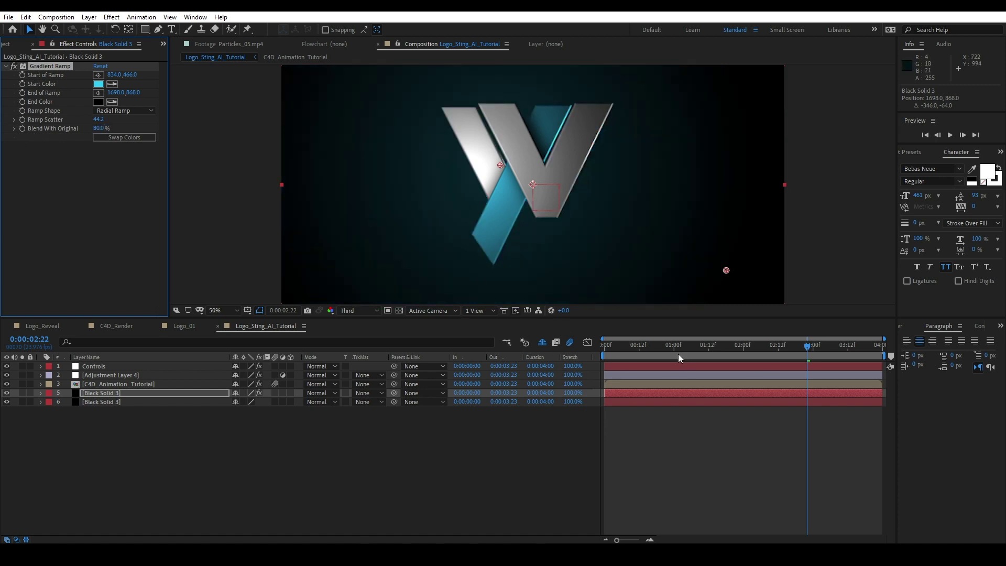
{"action": "key", "text": "space"}
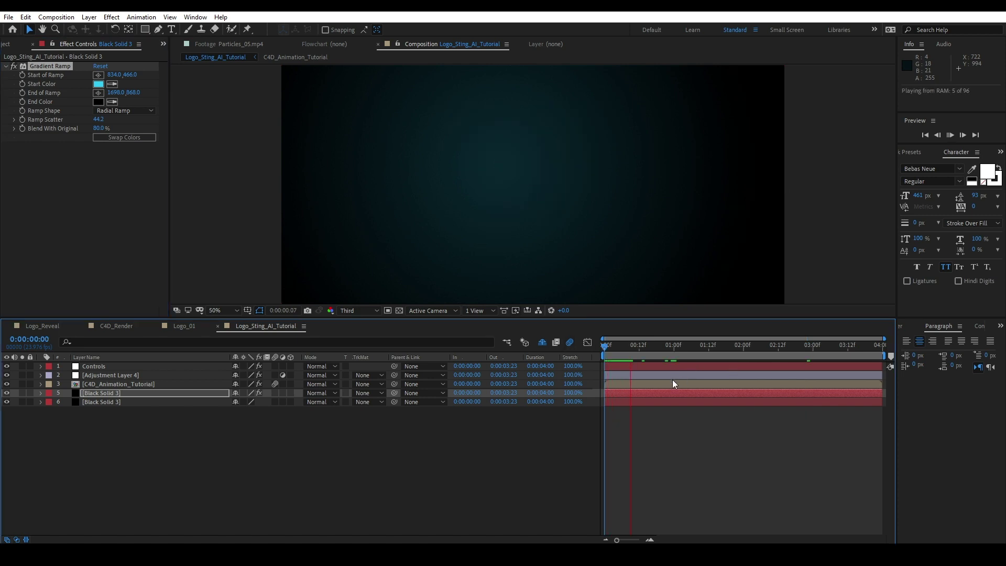
{"action": "left_click_drag", "start_coordinate": [657, 344], "coordinate": [760, 347]}
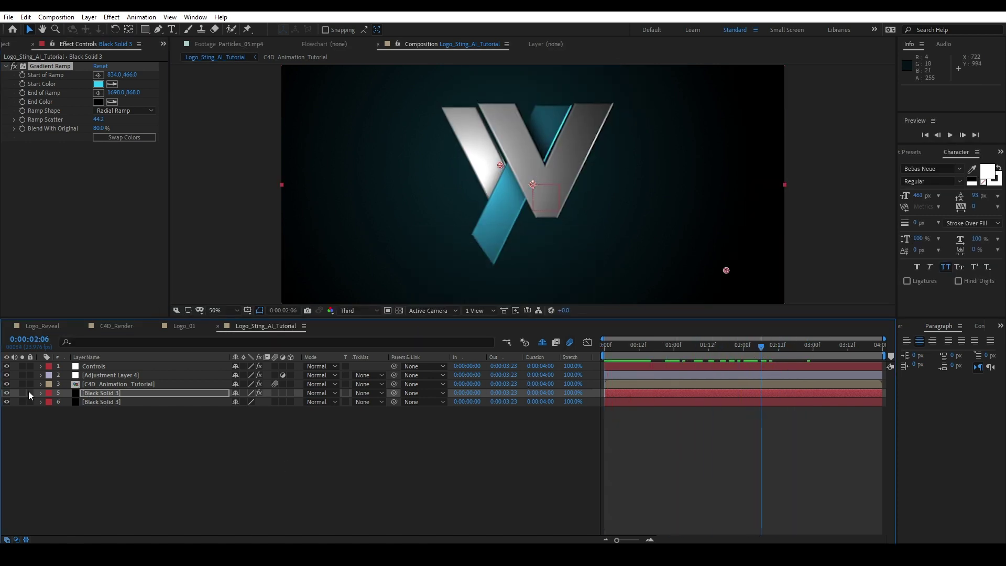
{"action": "left_click", "coordinate": [93, 393]}
{"action": "key", "text": "t"}
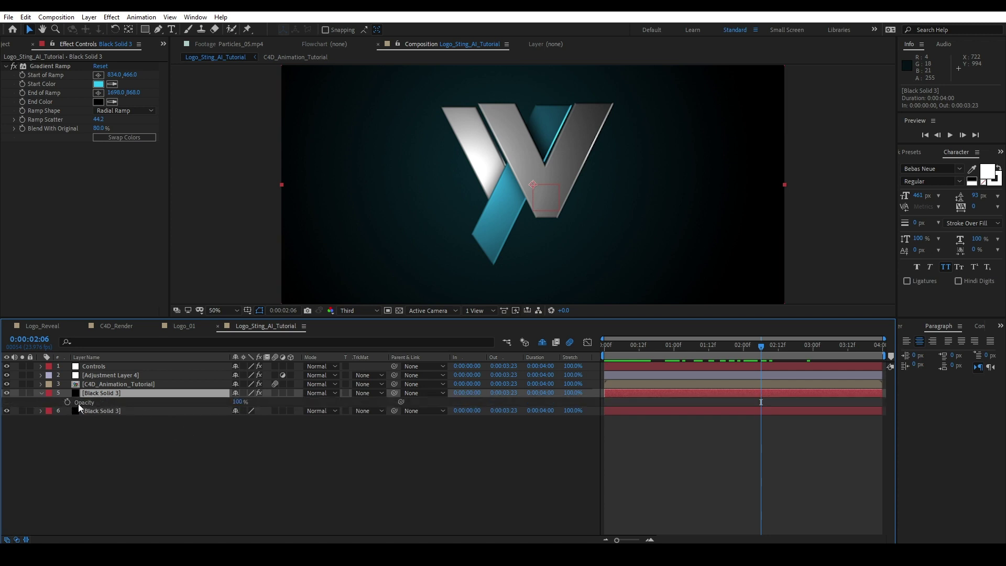
Drive Black Solid 3's opacity with ease(x, -500, -2400, 100, 0) from the Controls Slider and preview.
{"action": "left_click", "coordinate": [94, 366]}
{"action": "left_click", "coordinate": [41, 366]}
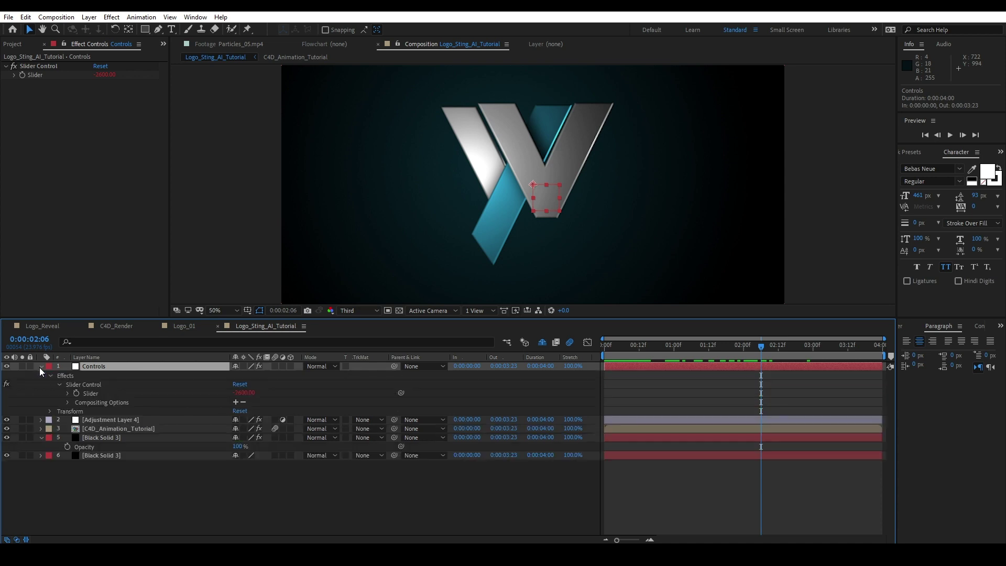
{"action": "left_click", "coordinate": [97, 482]}
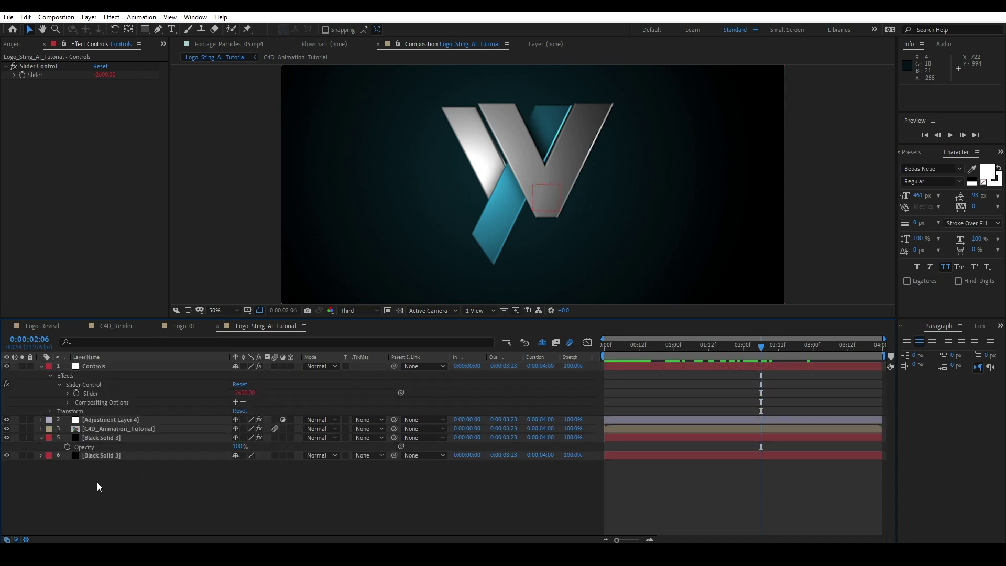
{"action": "left_click", "coordinate": [68, 447], "text": "alt"}
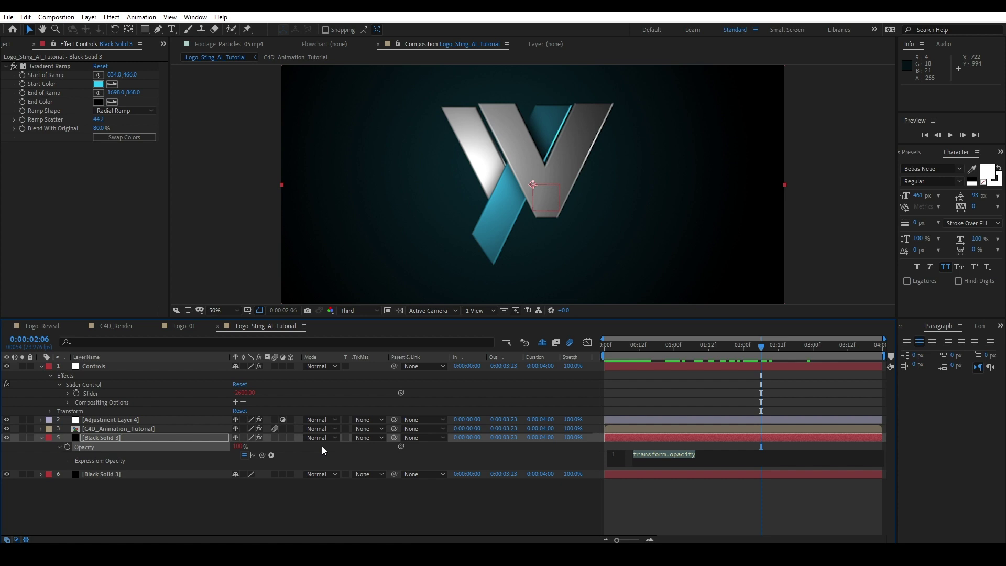
{"action": "type", "text": "x ="}
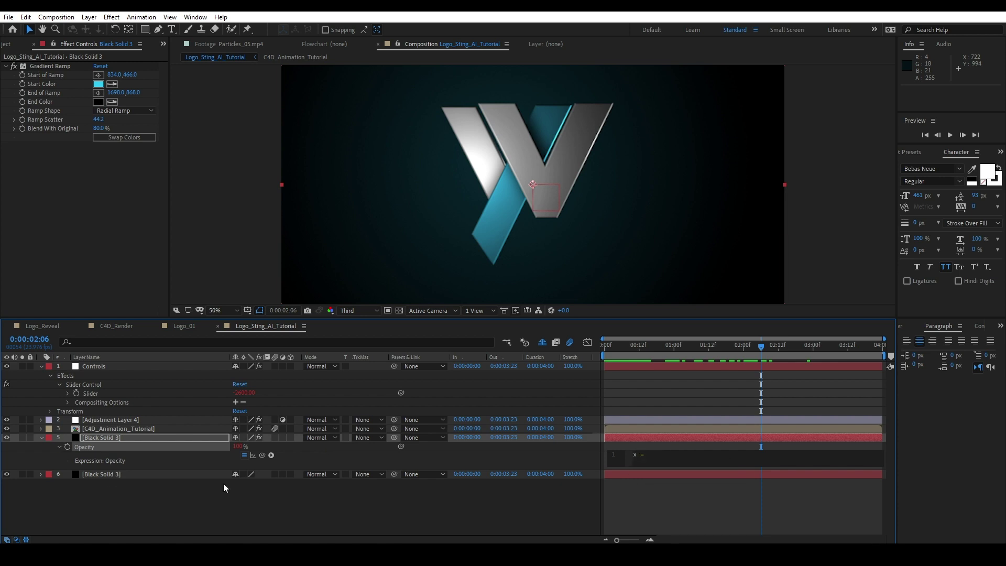
{"action": "left_click_drag", "start_coordinate": [262, 458], "coordinate": [107, 394]}
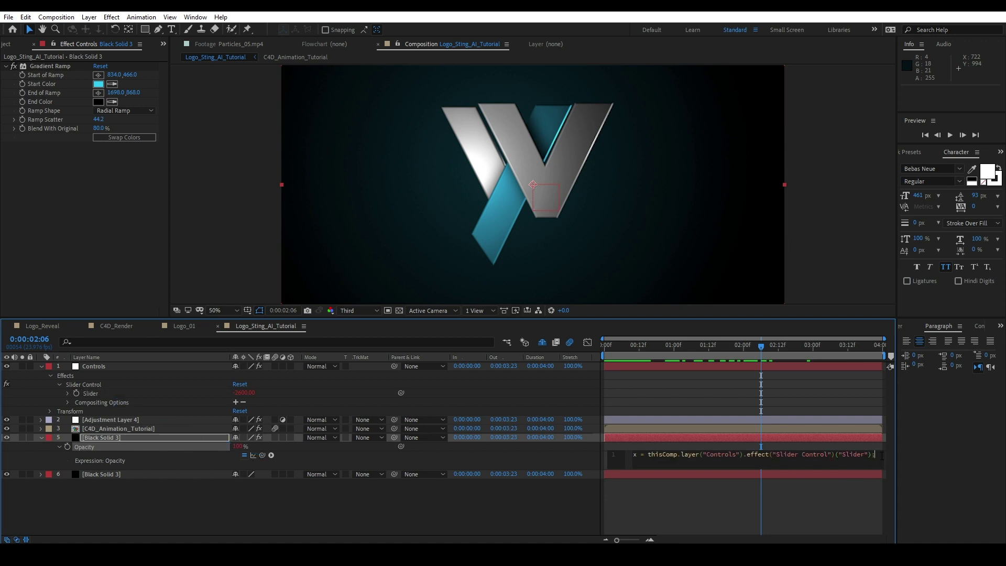
{"action": "key", "text": "Return"}
{"action": "key", "text": "Return"}
{"action": "type", "text": "ease"}
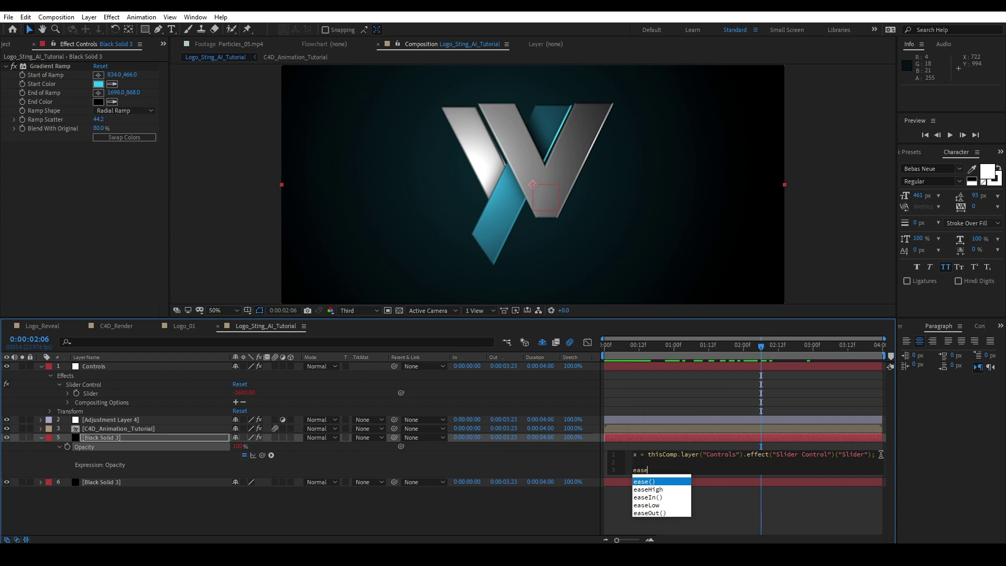
{"action": "type", "text": "(x, -500, -2400, 100, 0"}
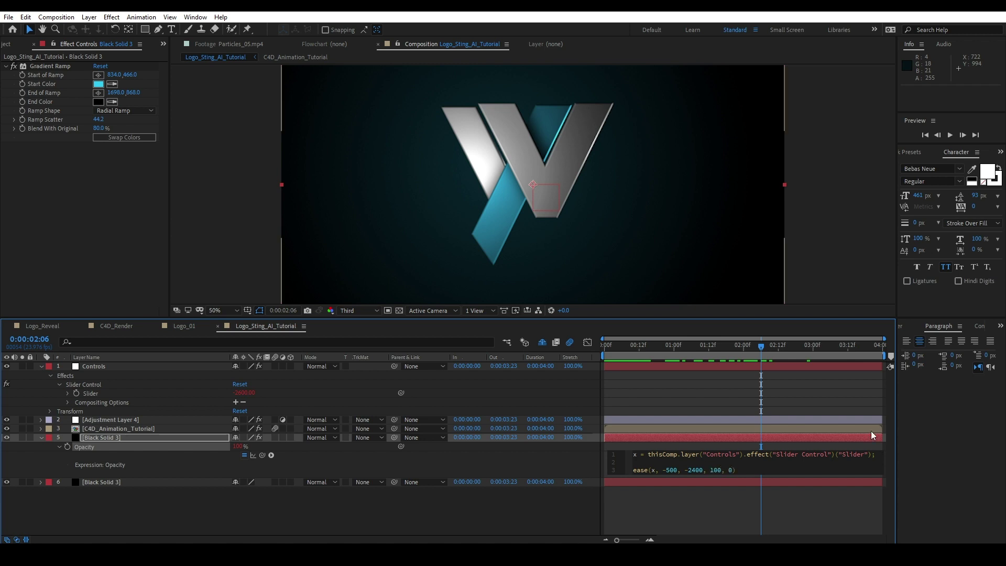
{"action": "left_click_drag", "start_coordinate": [683, 361], "coordinate": [706, 353]}
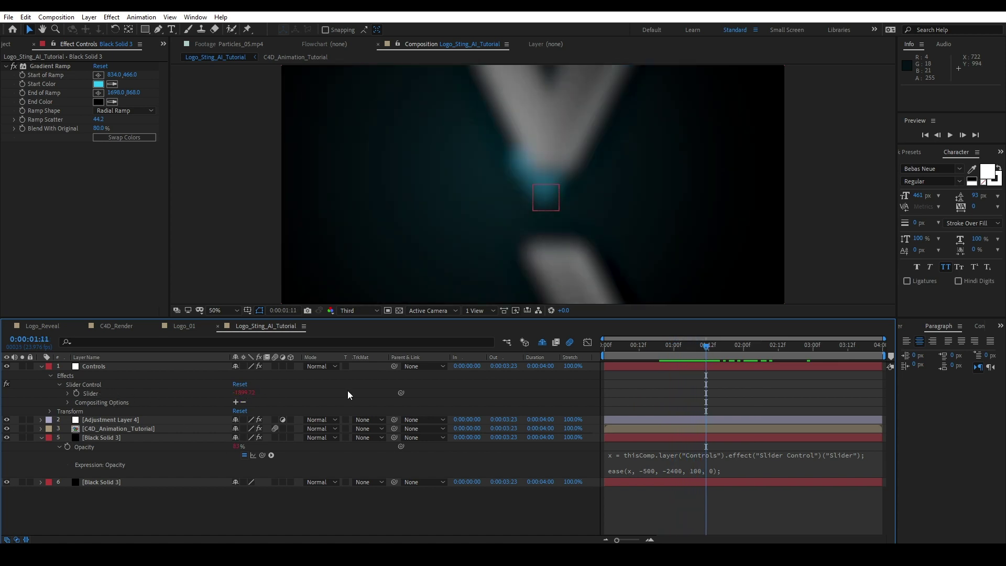
{"action": "key", "text": "space"}
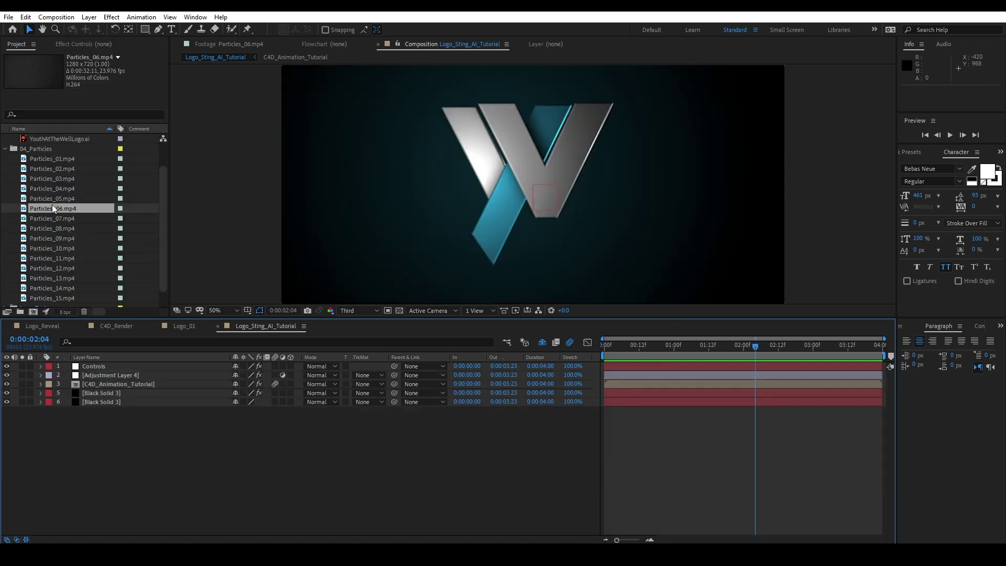
Place Particles_05.mp4 above the logo render, scale it to 151%, set Screen mode, and preview.
{"action": "left_click", "coordinate": [28, 201]}
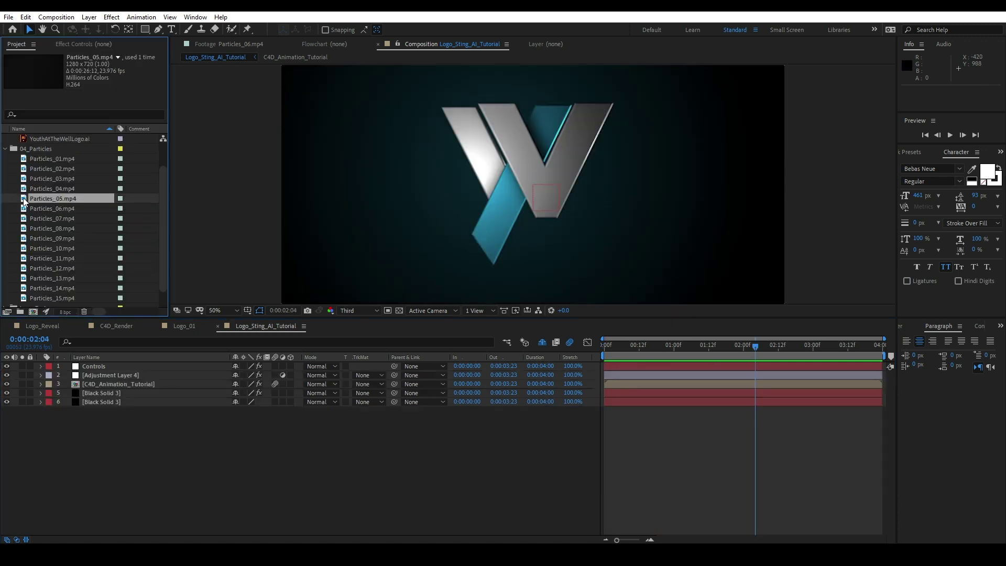
{"action": "double_click", "coordinate": [25, 201]}
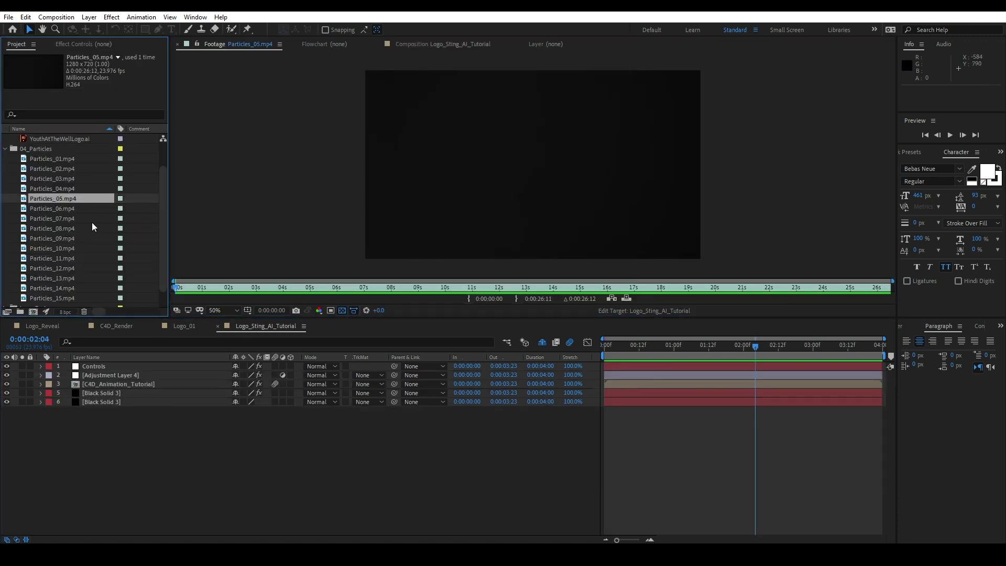
{"action": "left_click_drag", "start_coordinate": [69, 199], "coordinate": [136, 385]}
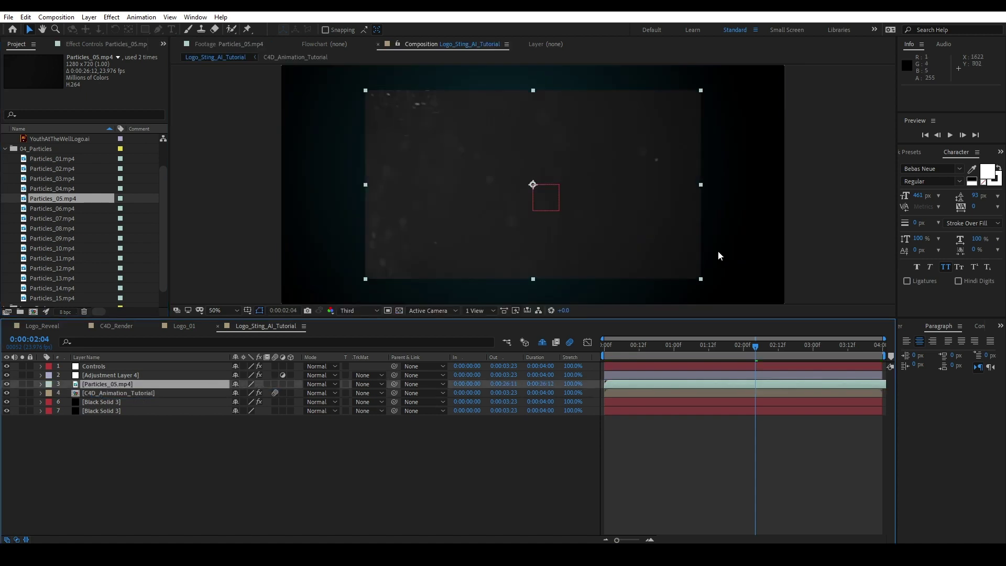
{"action": "key", "text": "s"}
{"action": "left_click_drag", "start_coordinate": [251, 393], "coordinate": [277, 392]}
{"action": "left_click", "coordinate": [325, 385]}
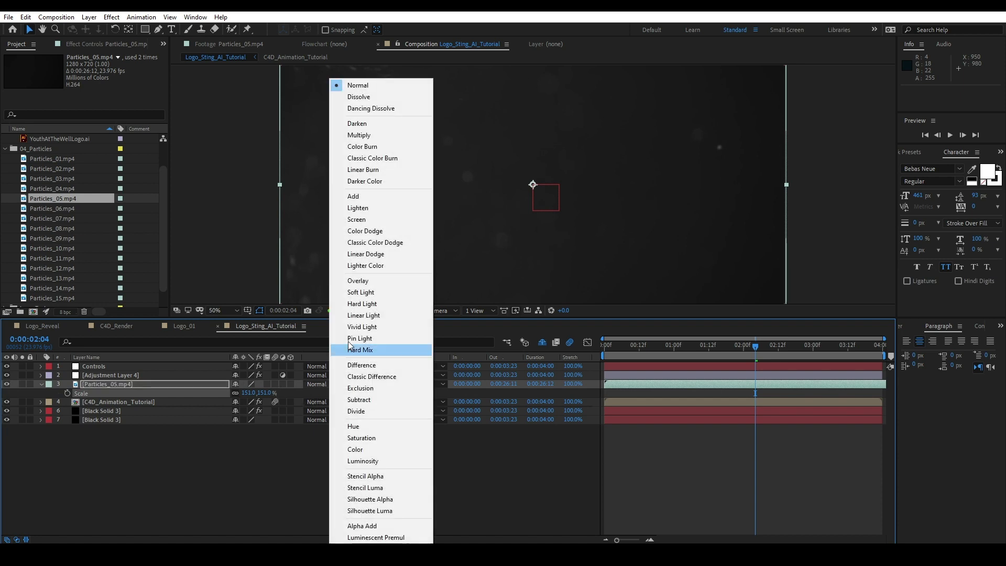
{"action": "left_click", "coordinate": [379, 217]}
{"action": "key", "text": "space"}
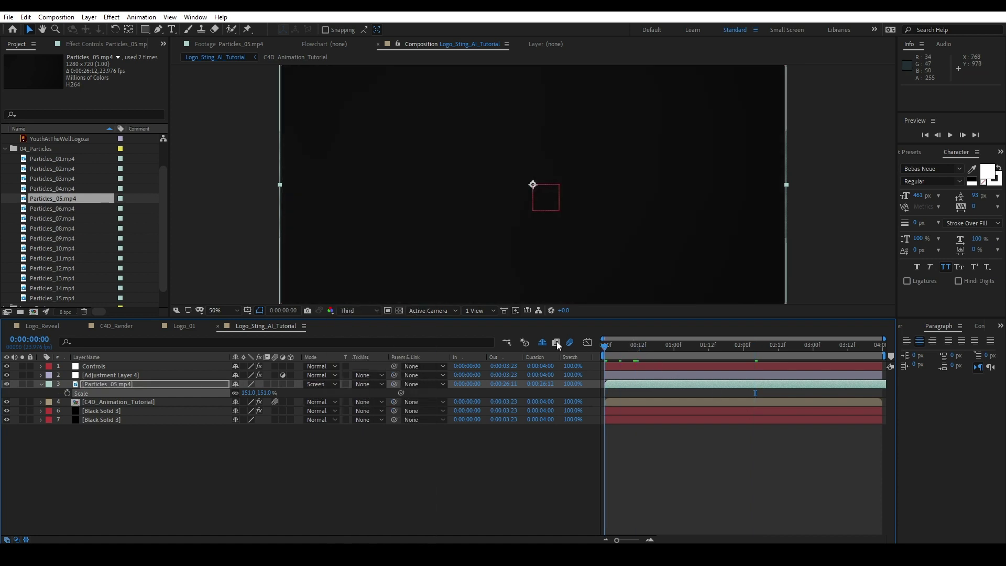